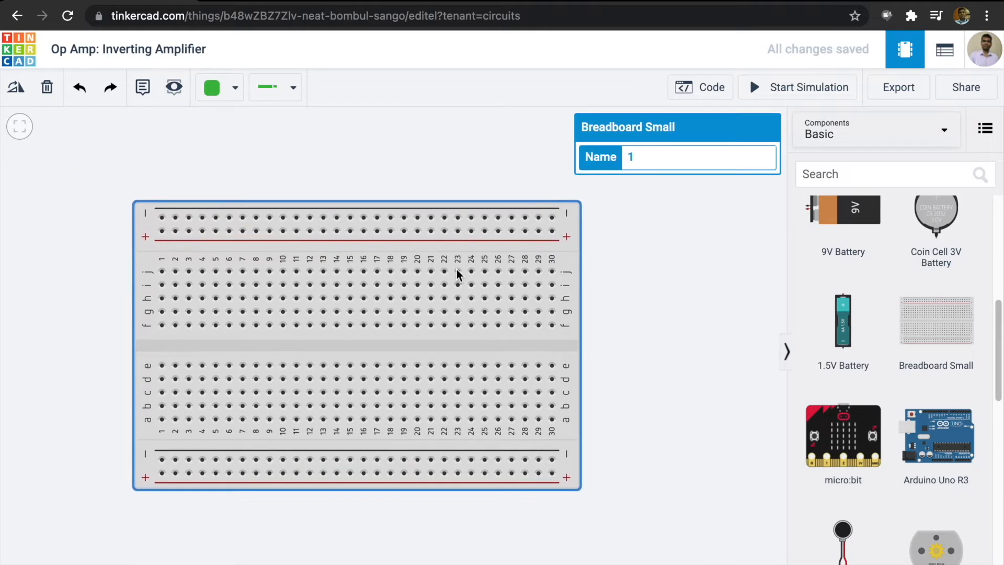
# Look through the basic components library and its category options for a power supply
pyautogui.click(467, 187)
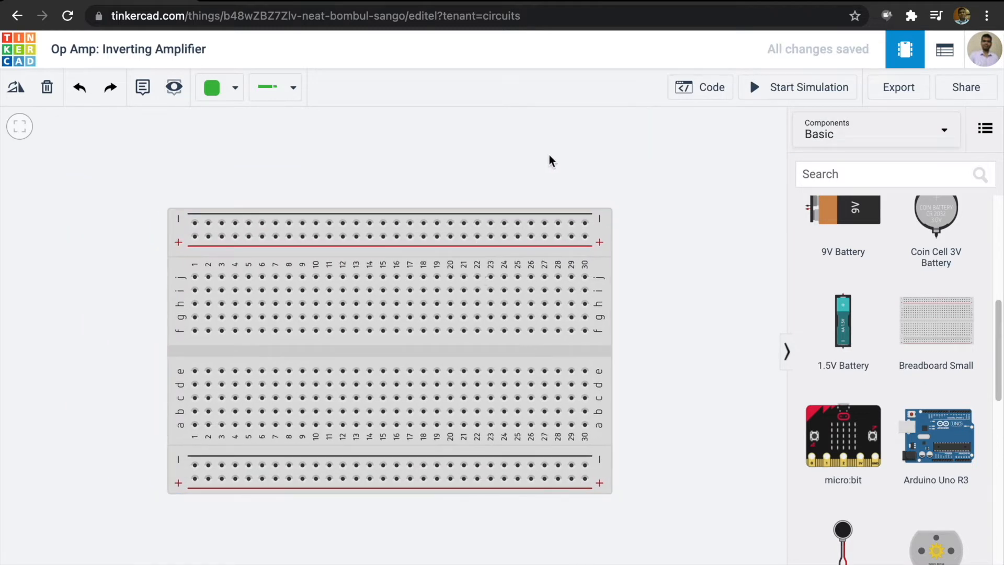
pyautogui.click(857, 178)
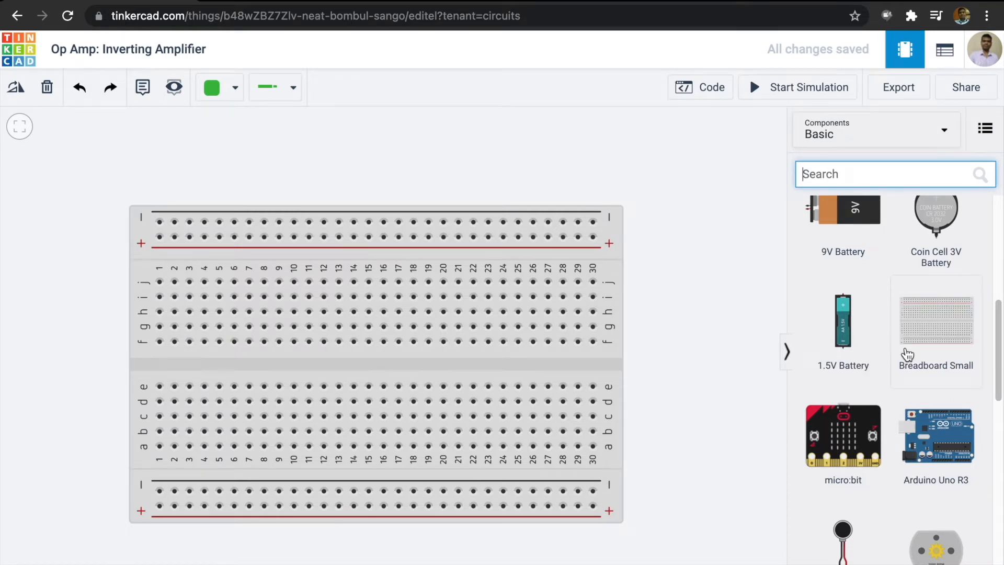
pyautogui.scroll(-7, 906, 354)
pyautogui.scroll(-6, 908, 354)
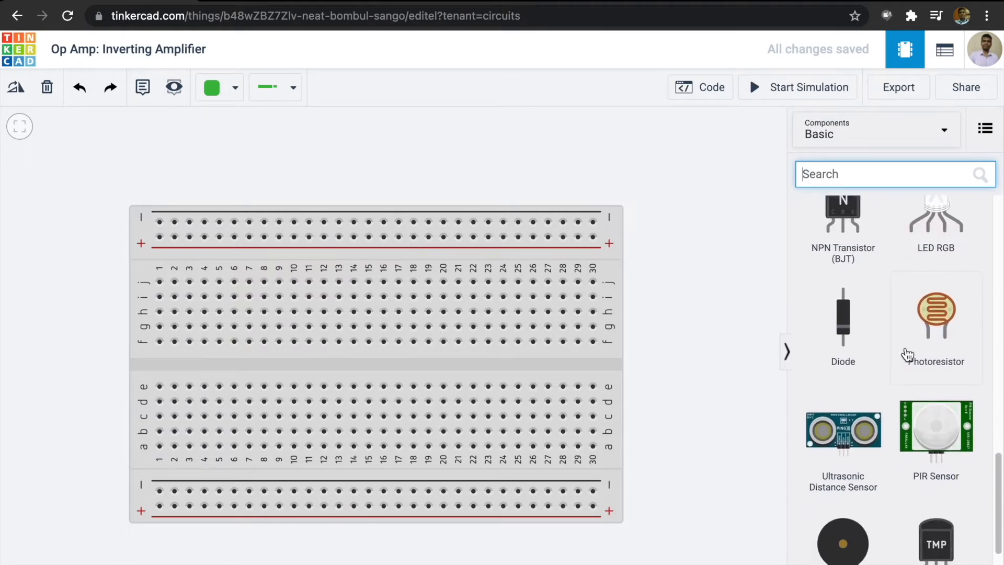
pyautogui.scroll(8, 907, 402)
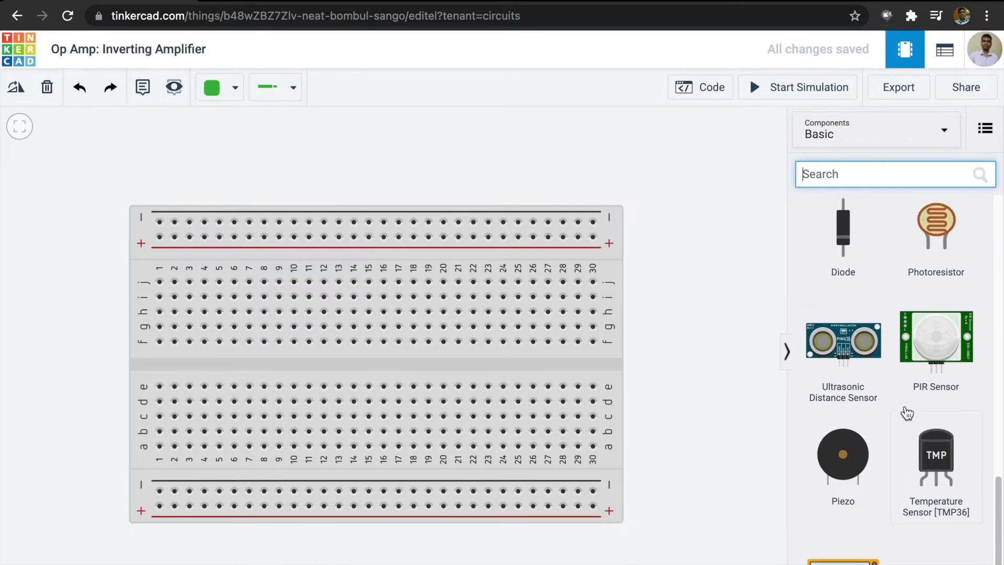
pyautogui.scroll(10, 907, 413)
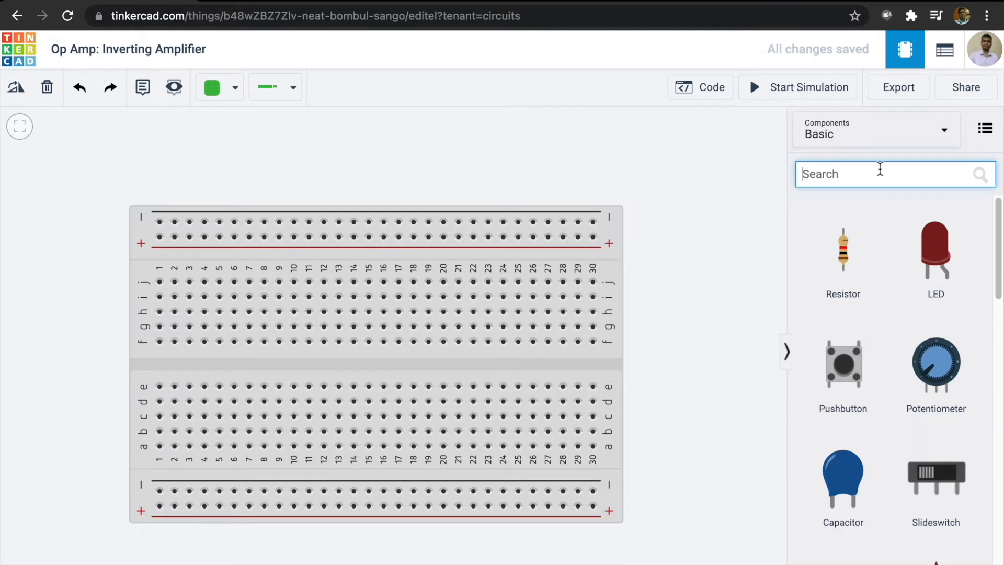
pyautogui.click(877, 140)
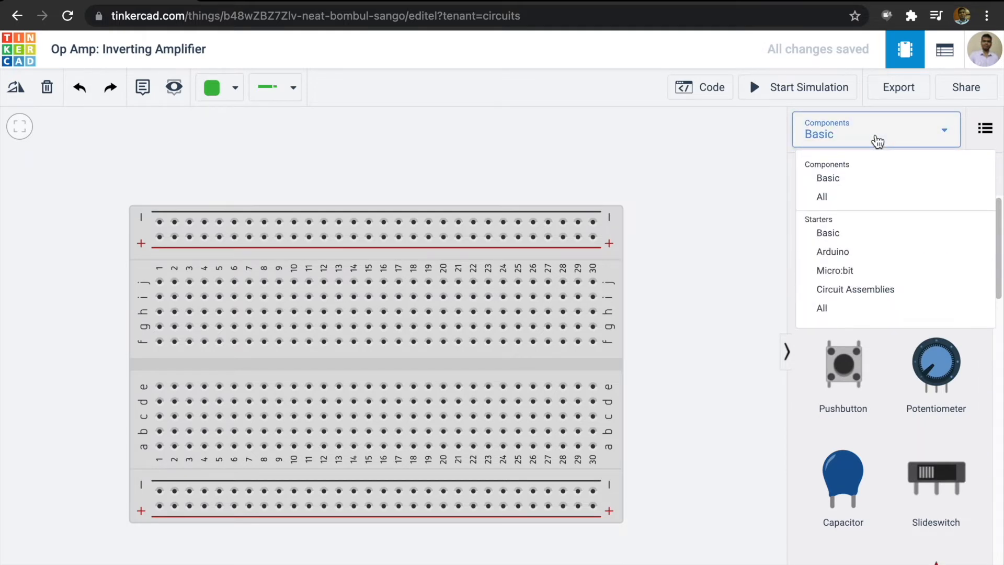
pyautogui.click(877, 140)
# Search the components for "power" and place a Power Supply above the breadboard's upper-left corner
pyautogui.click(868, 173)
pyautogui.write('power')
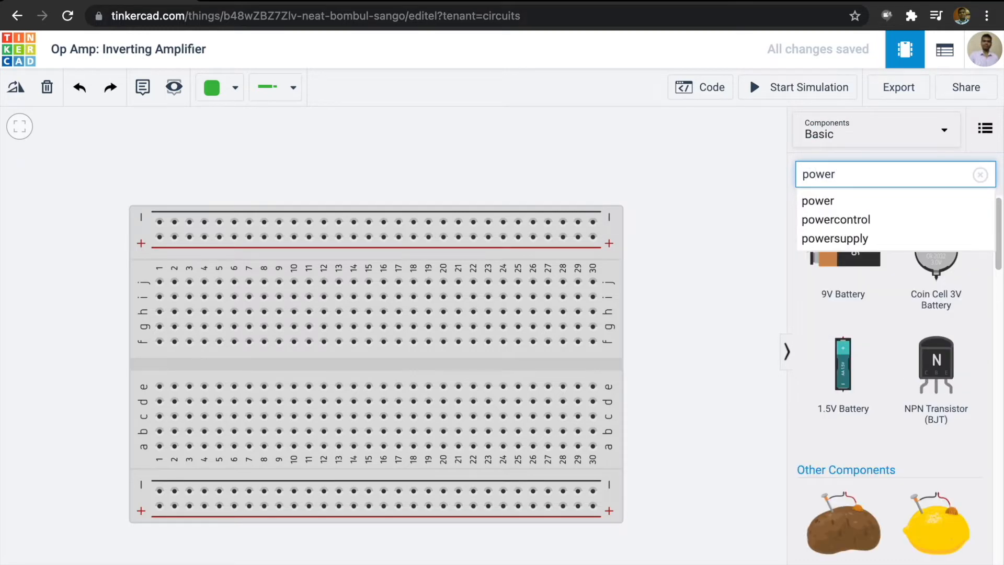
pyautogui.press('Return')
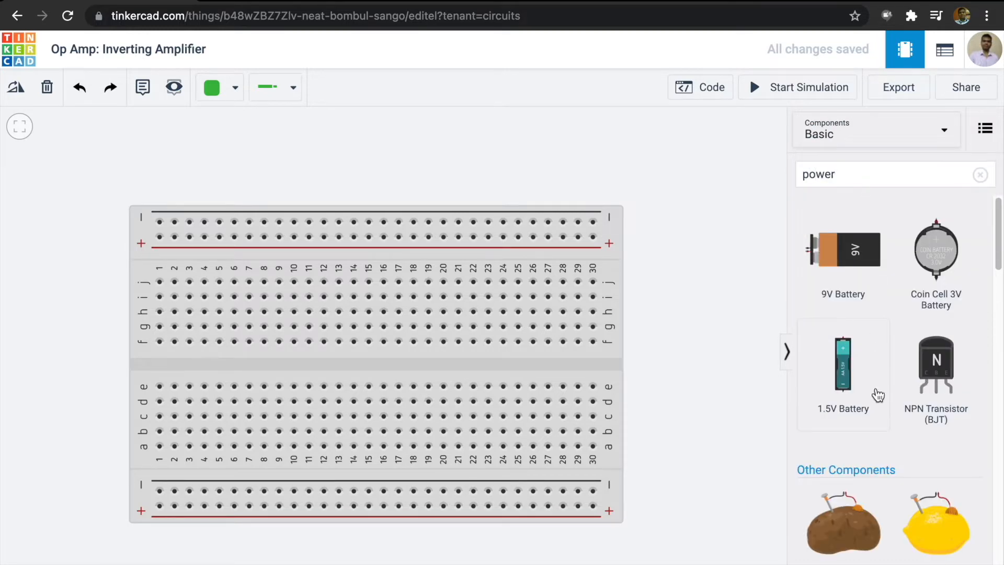
pyautogui.scroll(-6, 876, 394)
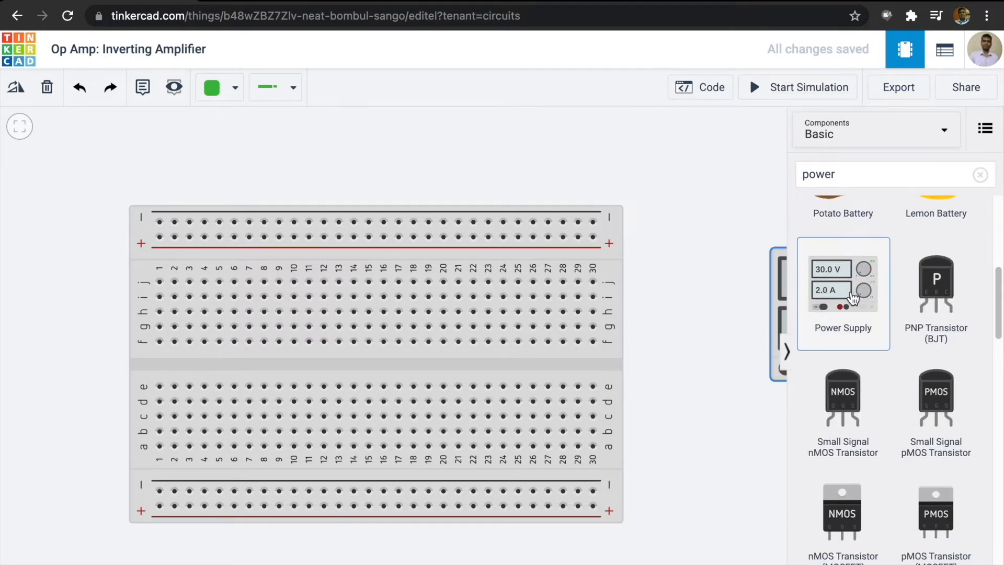
pyautogui.moveTo(851, 297); pyautogui.dragTo(129, 190)
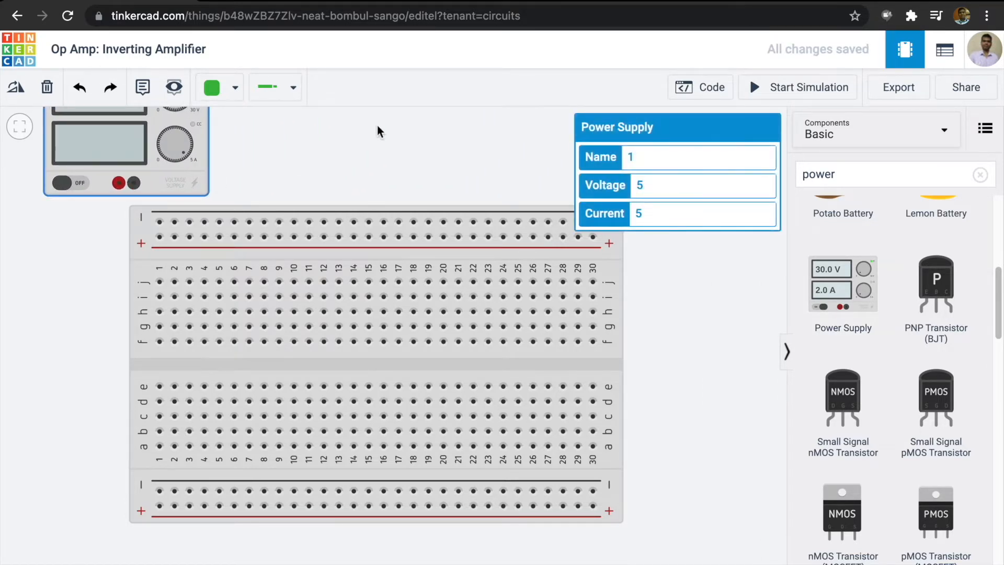
pyautogui.click(380, 150)
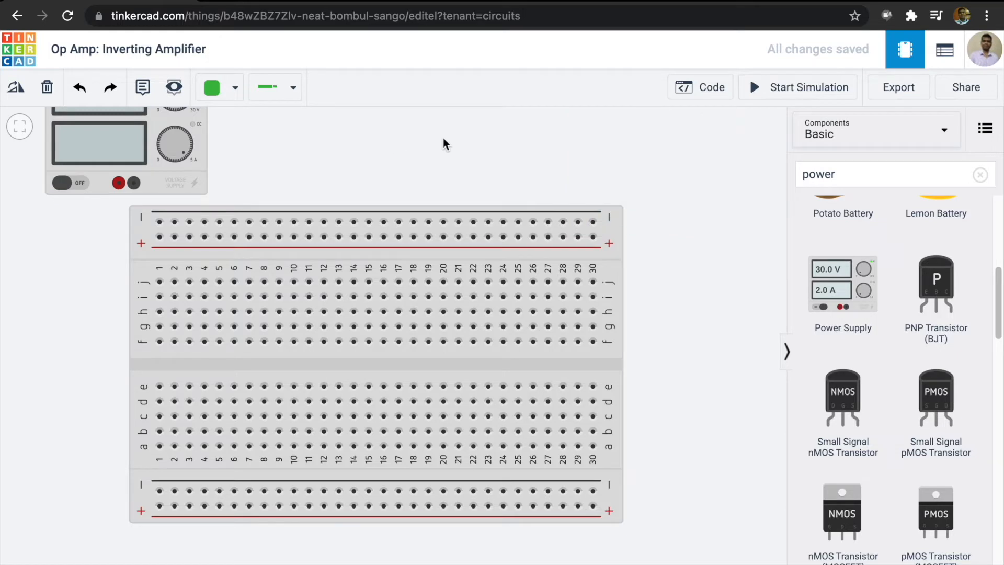
# Move the power supply farther up and left of the breadboard, and place a second Power Supply below the breadboard's lower-left corner
pyautogui.scroll(-5, 462, 142)
pyautogui.scroll(5, 462, 142)
pyautogui.scroll(-4, 462, 142)
pyautogui.scroll(5, 462, 143)
pyautogui.scroll(2, 462, 142)
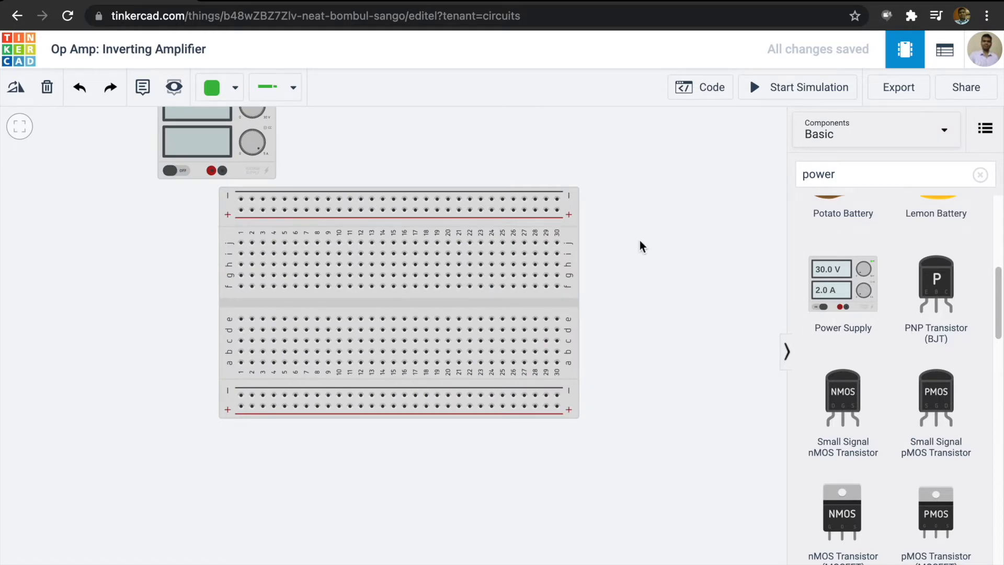
pyautogui.scroll(3, 642, 245)
pyautogui.scroll(-5, 642, 245)
pyautogui.scroll(2, 642, 246)
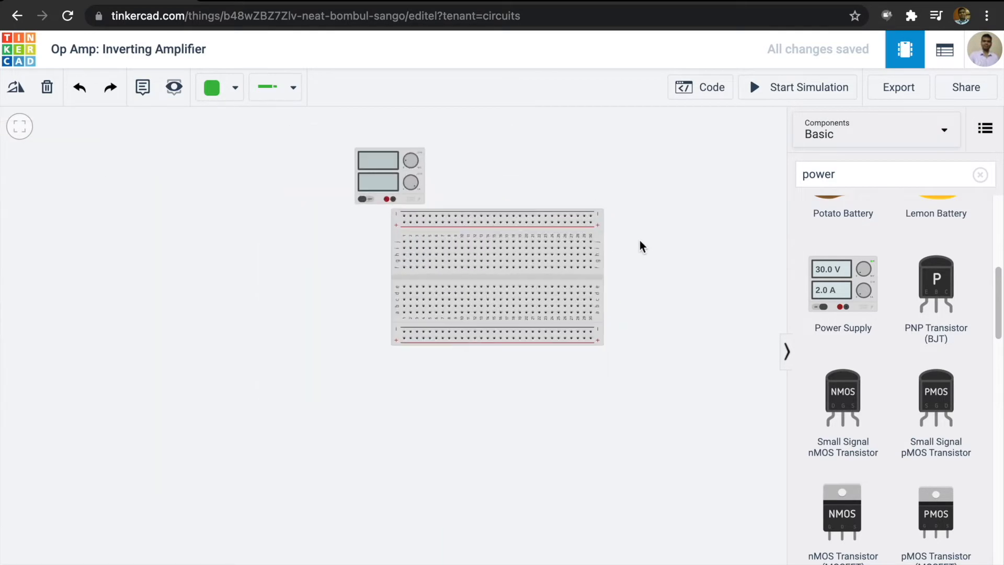
pyautogui.scroll(3, 642, 246)
pyautogui.scroll(-2, 642, 246)
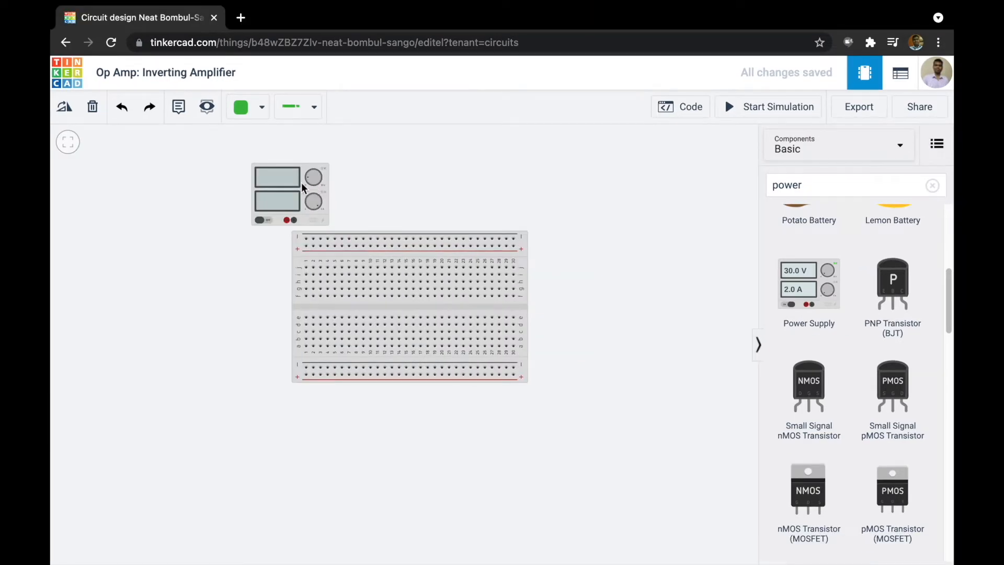
pyautogui.moveTo(370, 160); pyautogui.dragTo(230, 171)
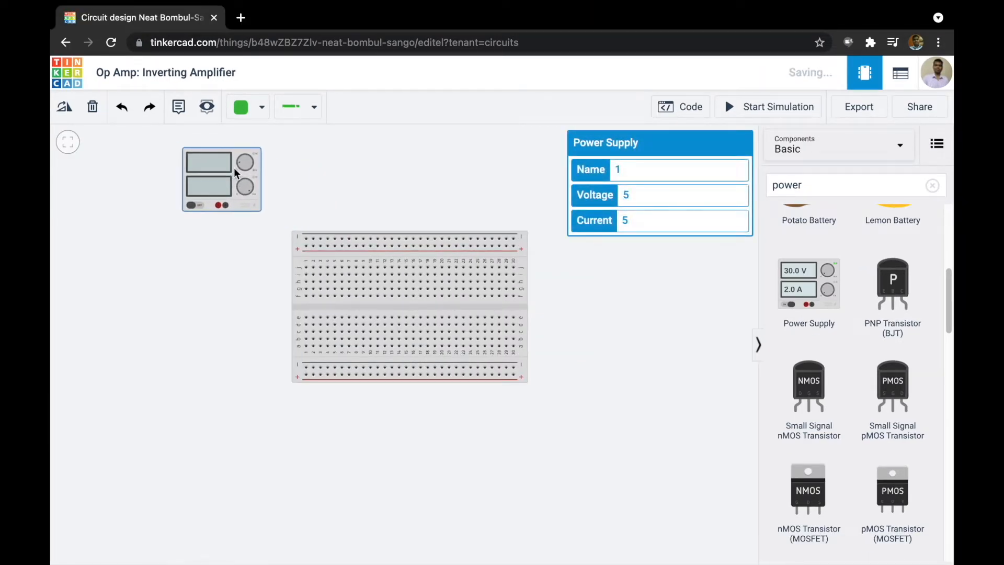
pyautogui.click(355, 164)
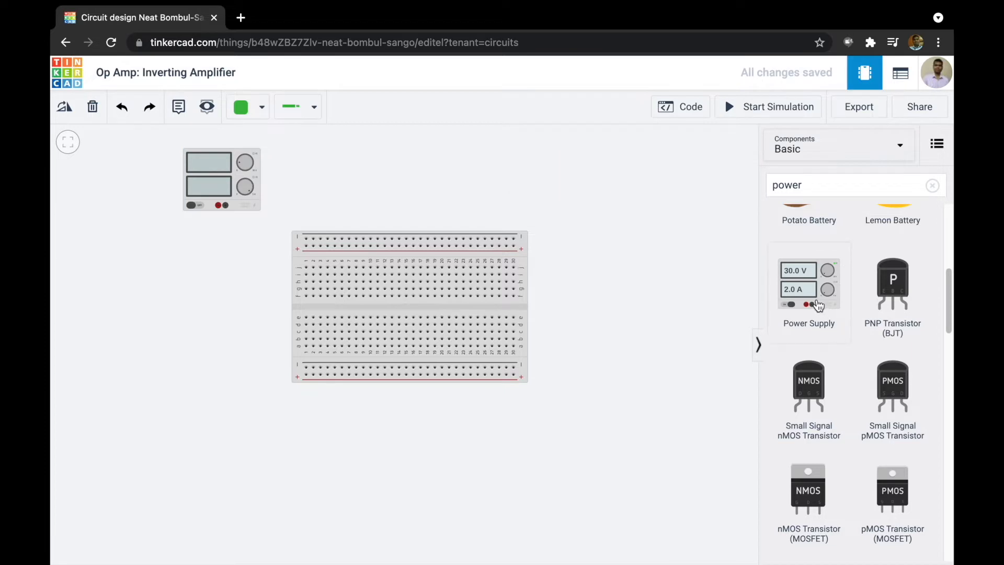
pyautogui.moveTo(818, 306); pyautogui.dragTo(222, 453)
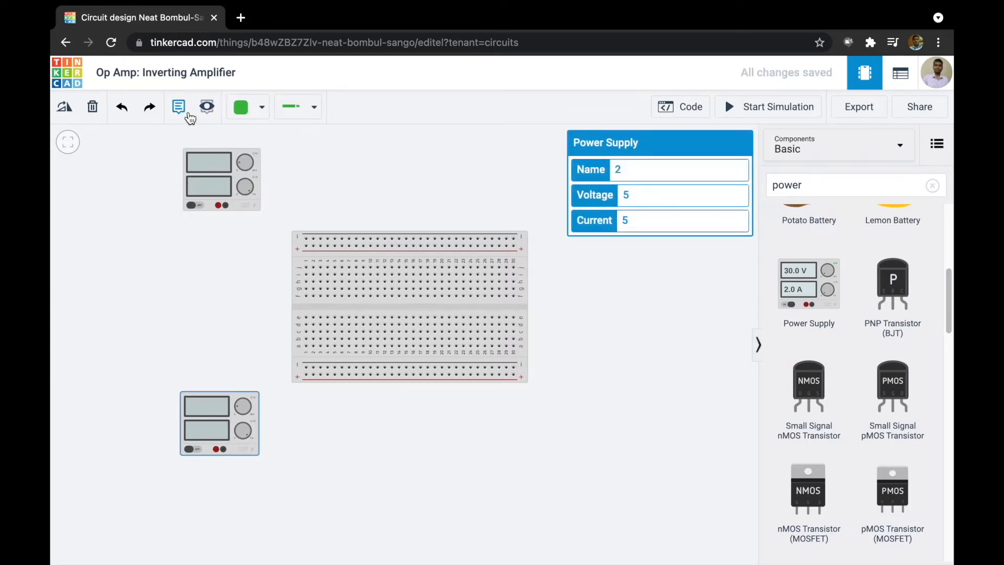
# Add a note reading "+Vcc" on the upper power supply
pyautogui.click(178, 107)
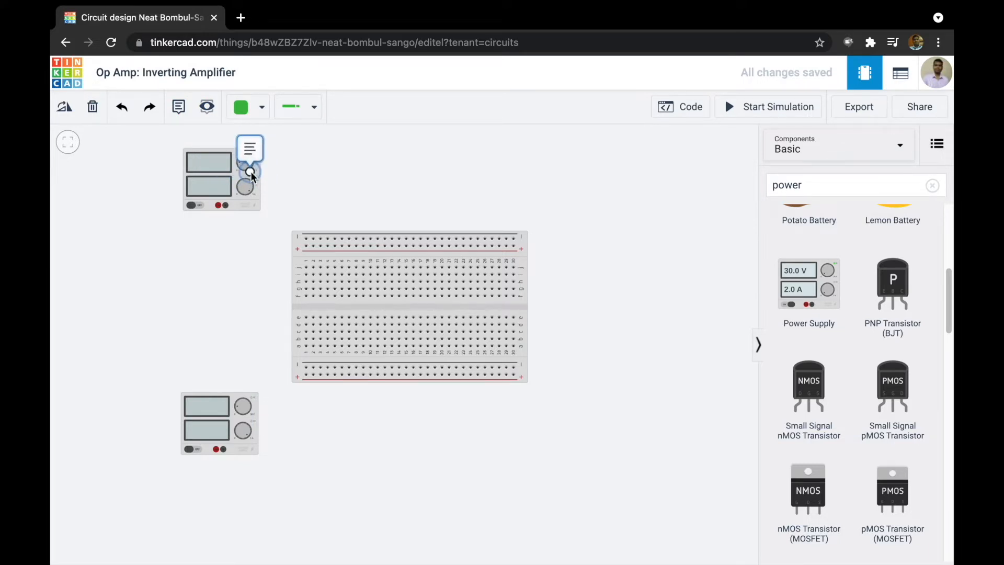
pyautogui.click(251, 174)
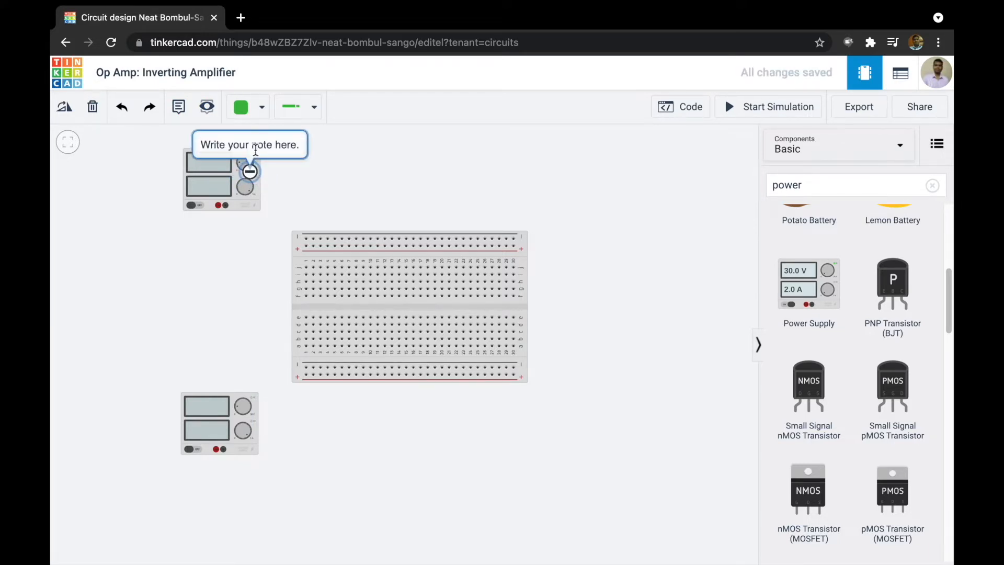
pyautogui.click(255, 150)
pyautogui.write('V')
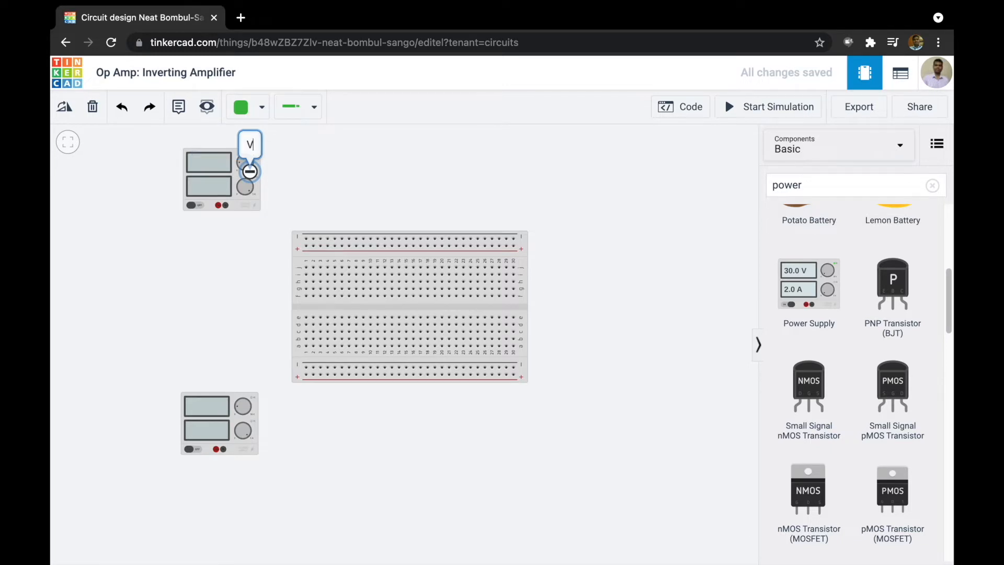
pyautogui.write('cc')
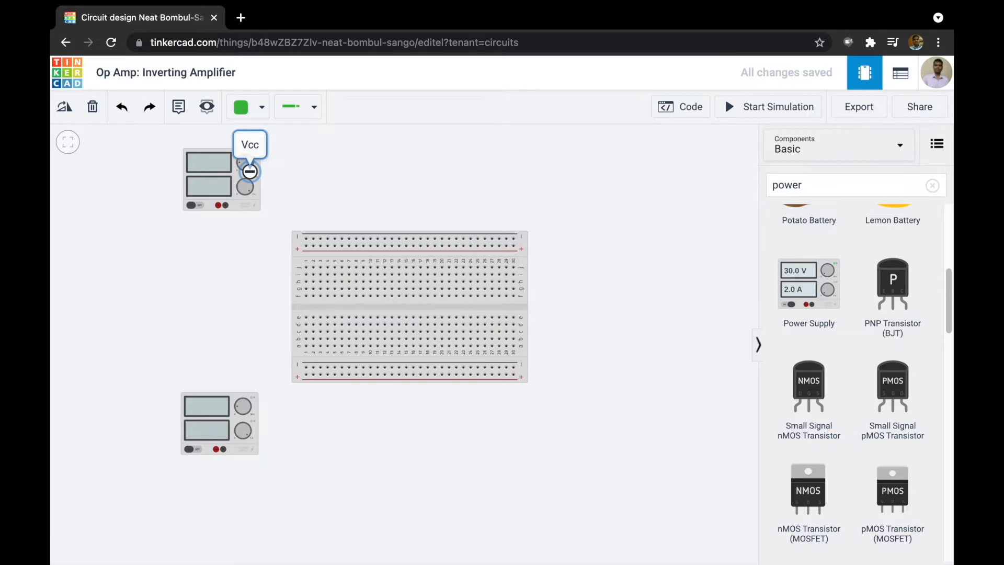
pyautogui.write('+')
pyautogui.click(352, 188)
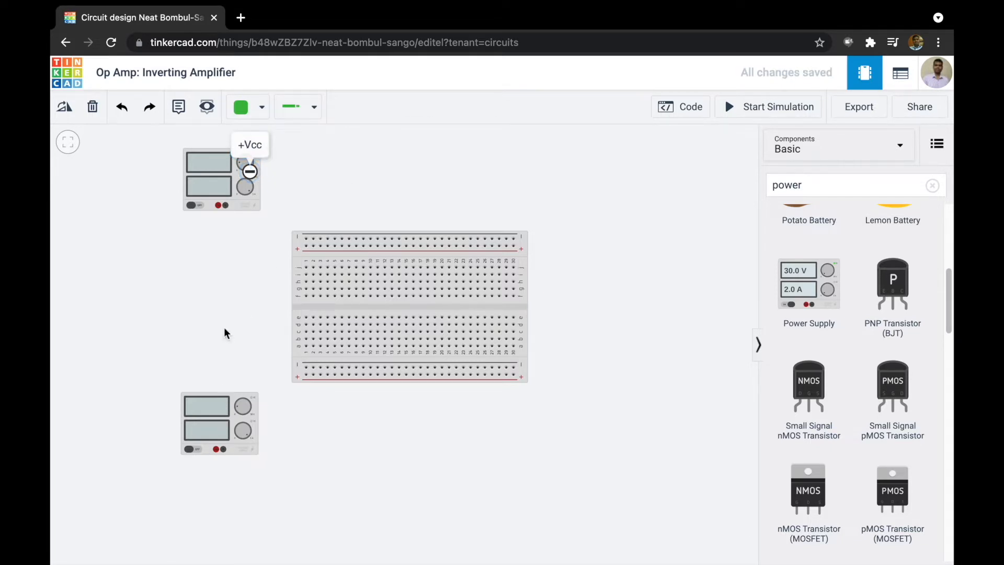
# Add a note reading "-Vcc" on the lower power supply
pyautogui.click(179, 107)
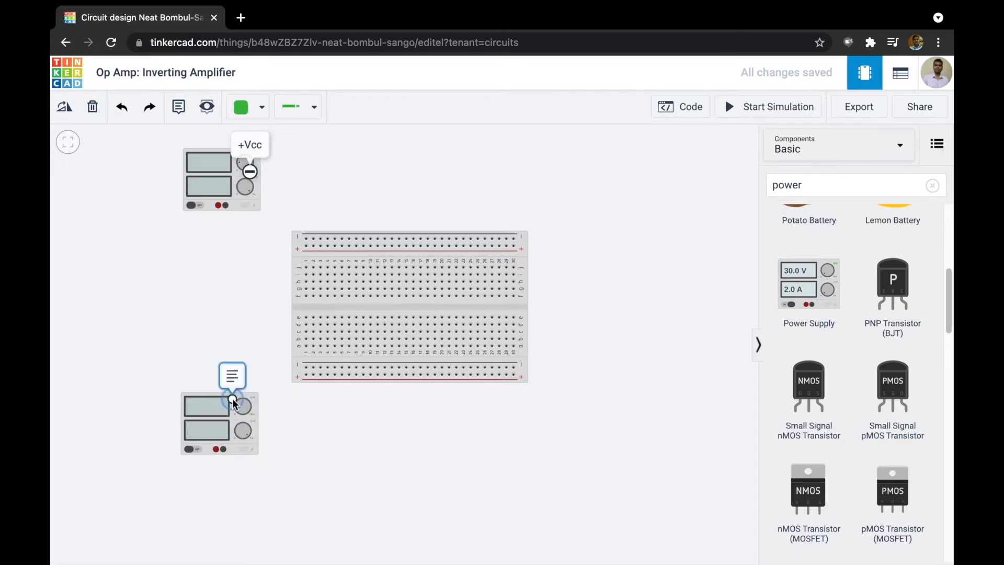
pyautogui.click(234, 402)
pyautogui.tripleClick(235, 375)
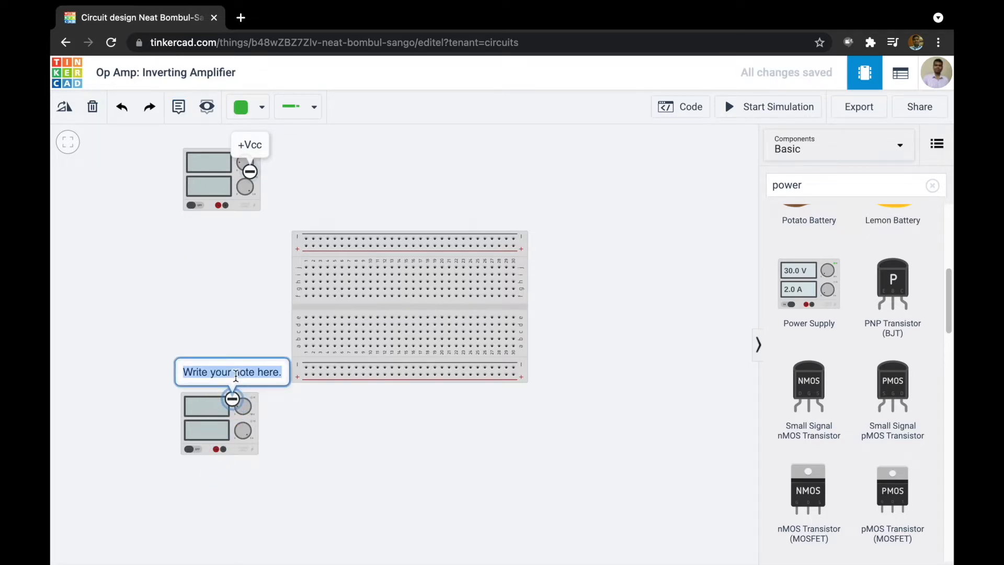
pyautogui.write('V')
pyautogui.hotkey('ctrl', 'z')
pyautogui.press('BackSpace')
pyautogui.write('-V')
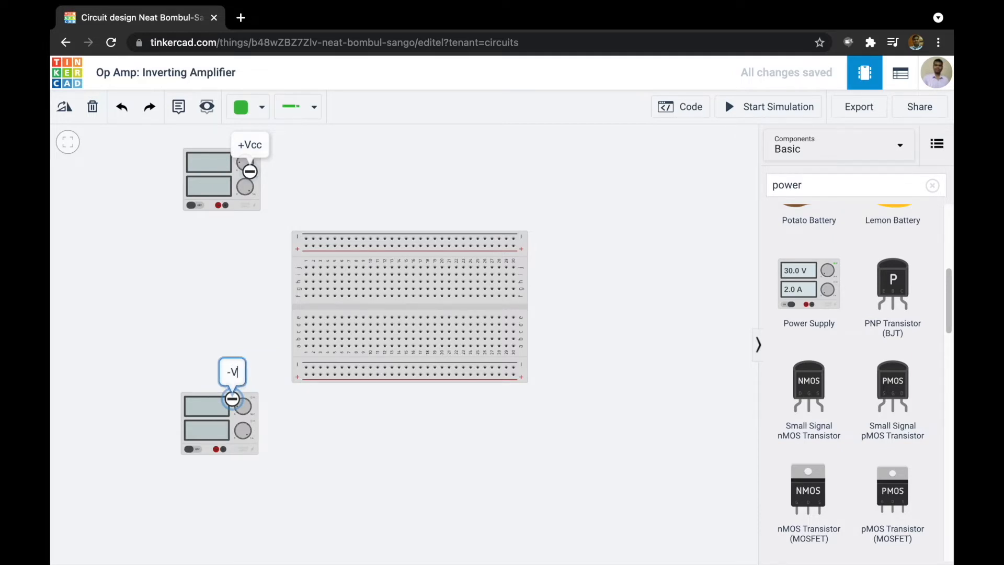
pyautogui.write('cc')
pyautogui.click(298, 448)
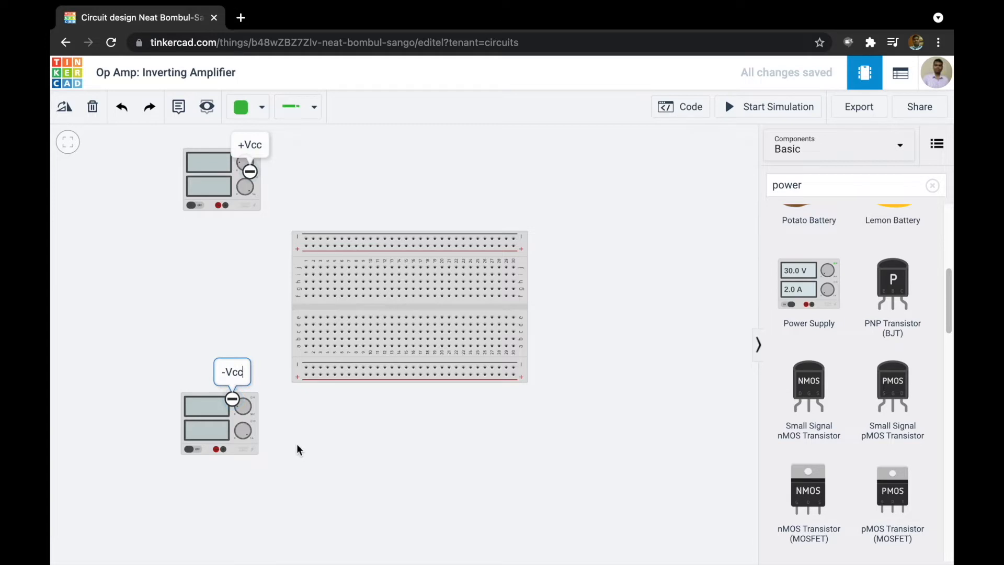
# Toggle the notes' visibility and leave the +Vcc and -Vcc notes hidden
pyautogui.click(213, 115)
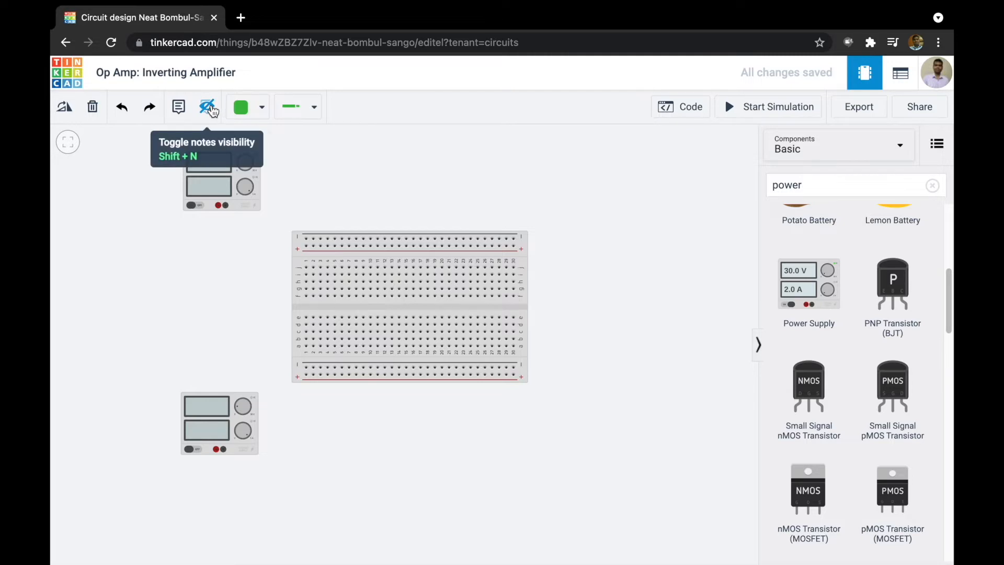
pyautogui.click(211, 111)
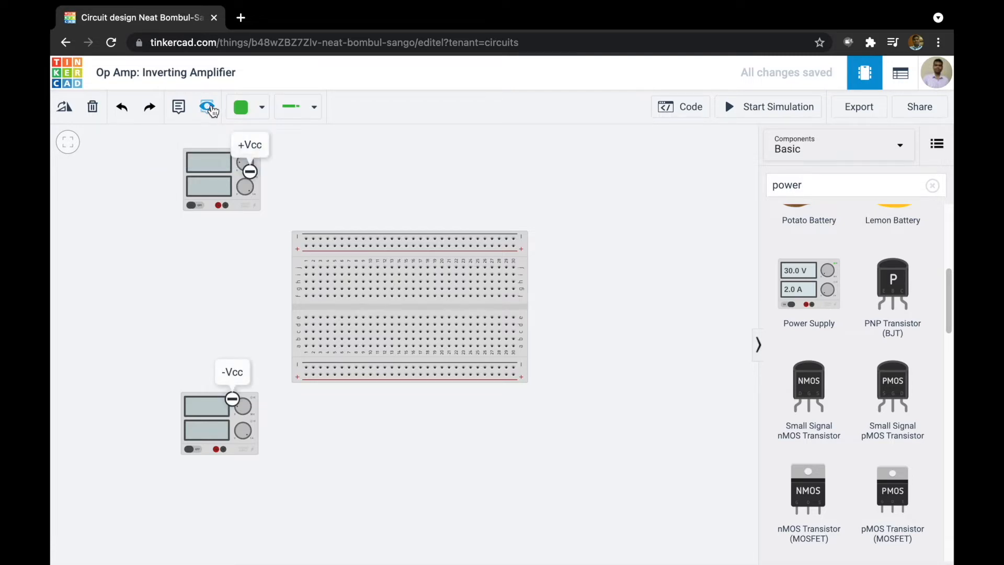
pyautogui.click(211, 111)
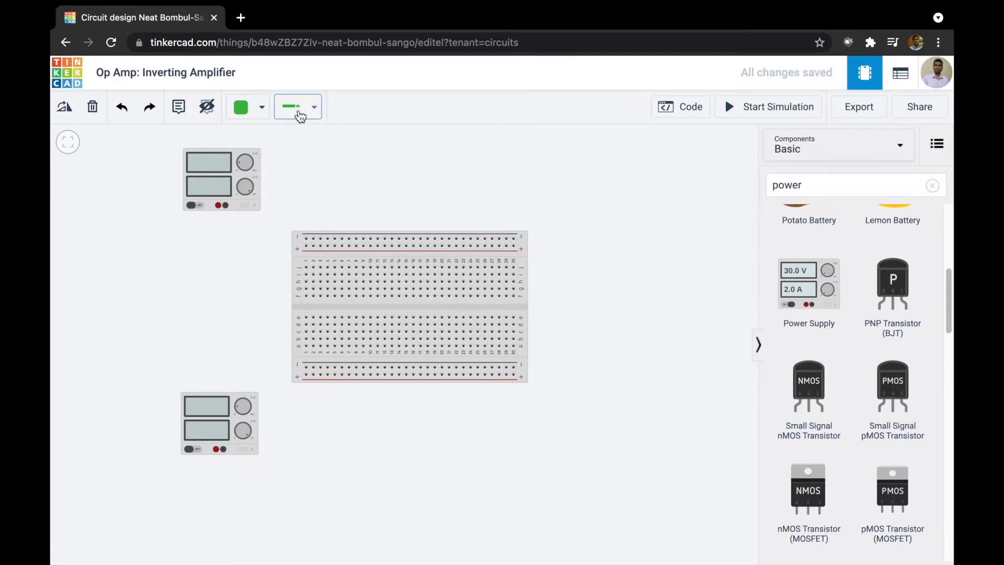
# Set the wire color to red and wire the upper power supply's positive terminal to the breadboard's upper positive rail at its first hole
pyautogui.click(292, 112)
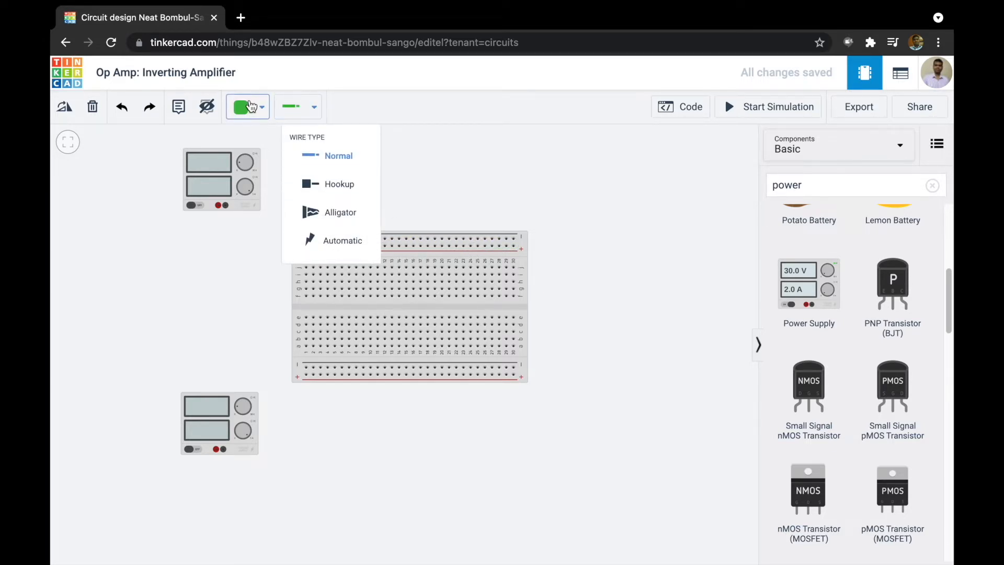
pyautogui.click(256, 114)
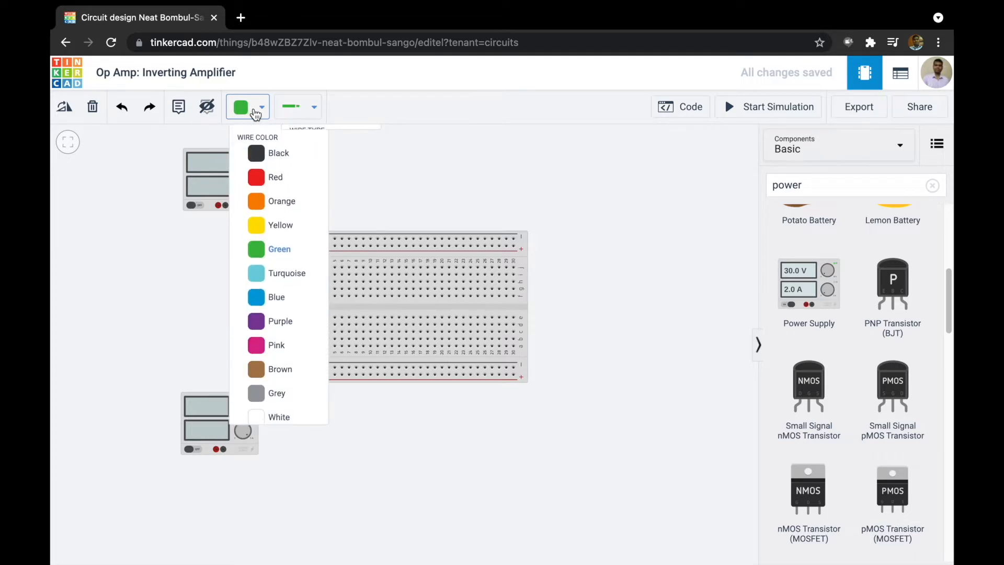
pyautogui.click(255, 175)
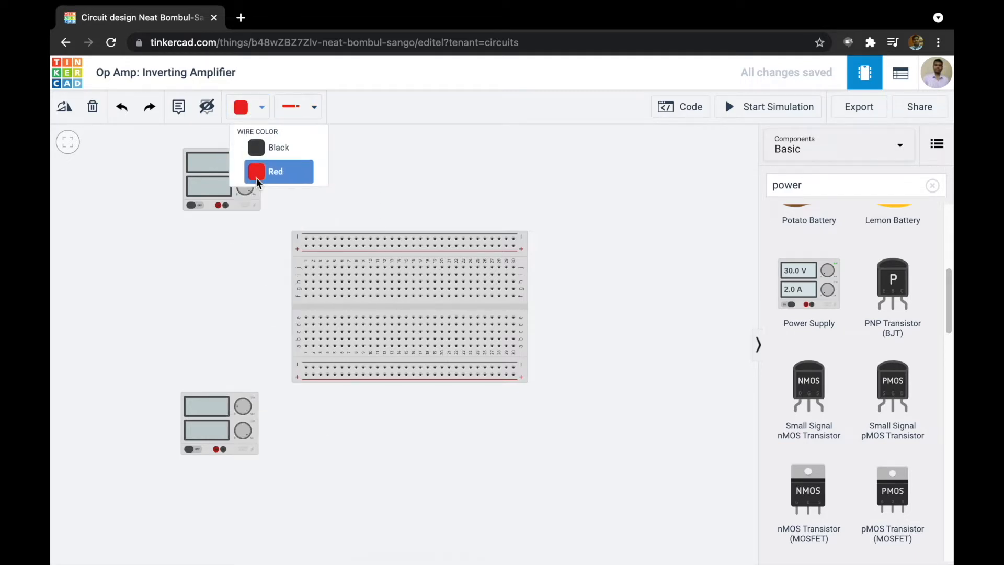
pyautogui.click(218, 205)
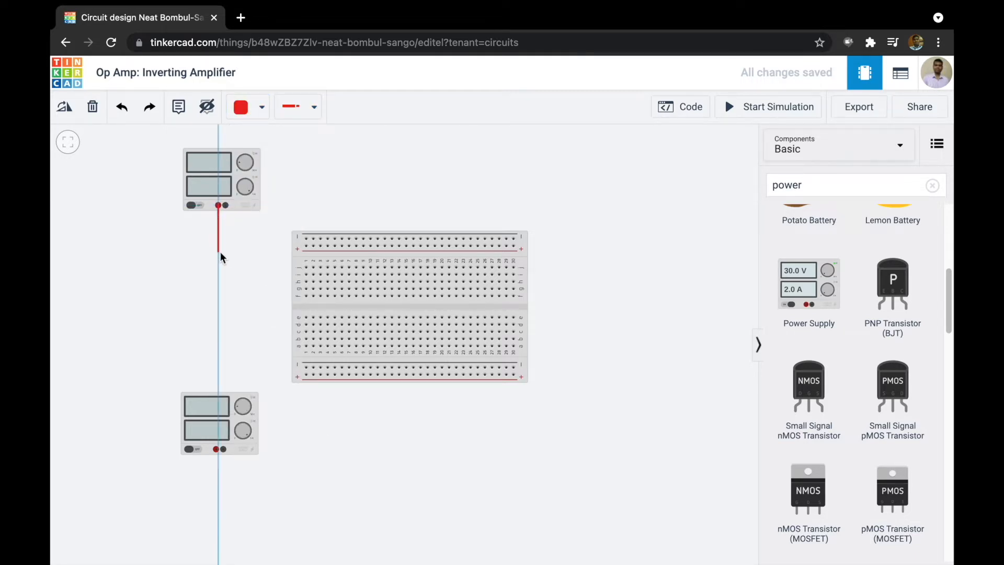
pyautogui.click(219, 252)
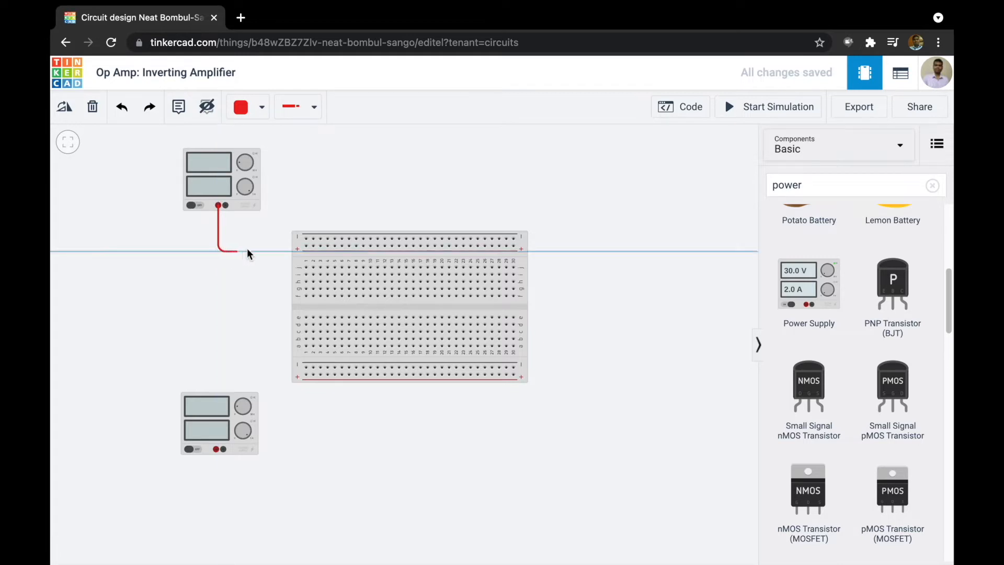
pyautogui.click(306, 247)
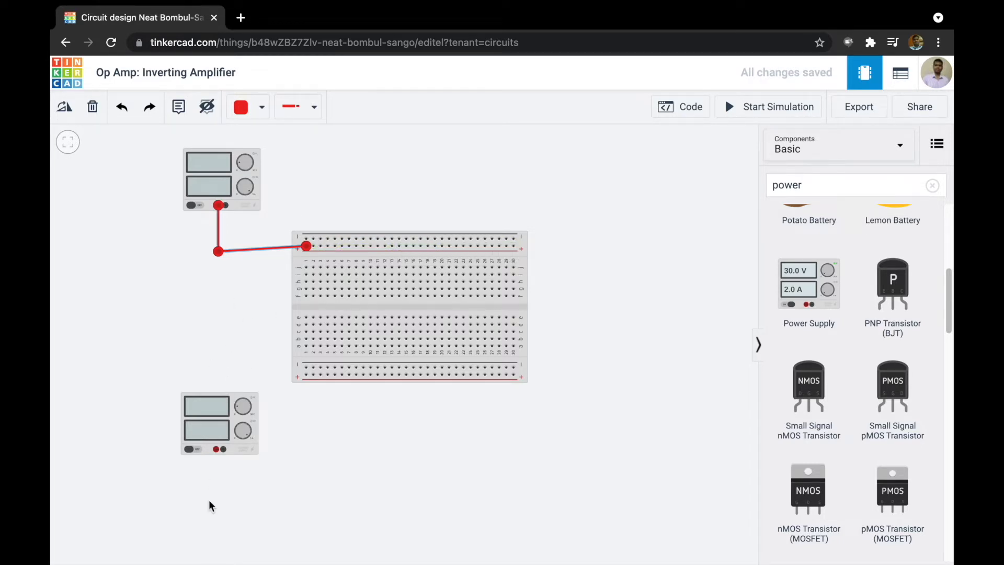
# Wire the lower power supply's negative terminal to the first hole of the breadboard's lower positive rail and color the wire black
pyautogui.click(224, 451)
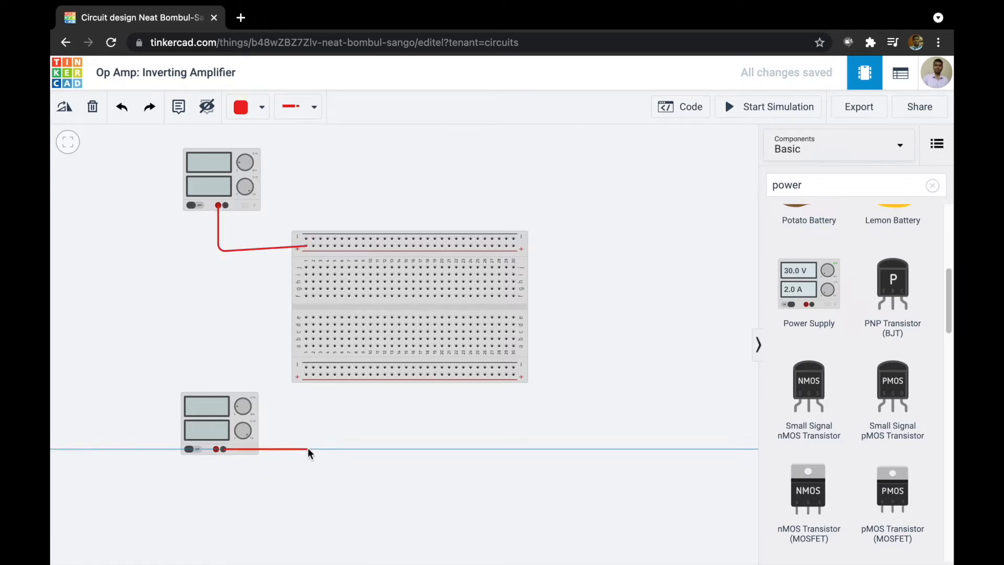
pyautogui.click(223, 494)
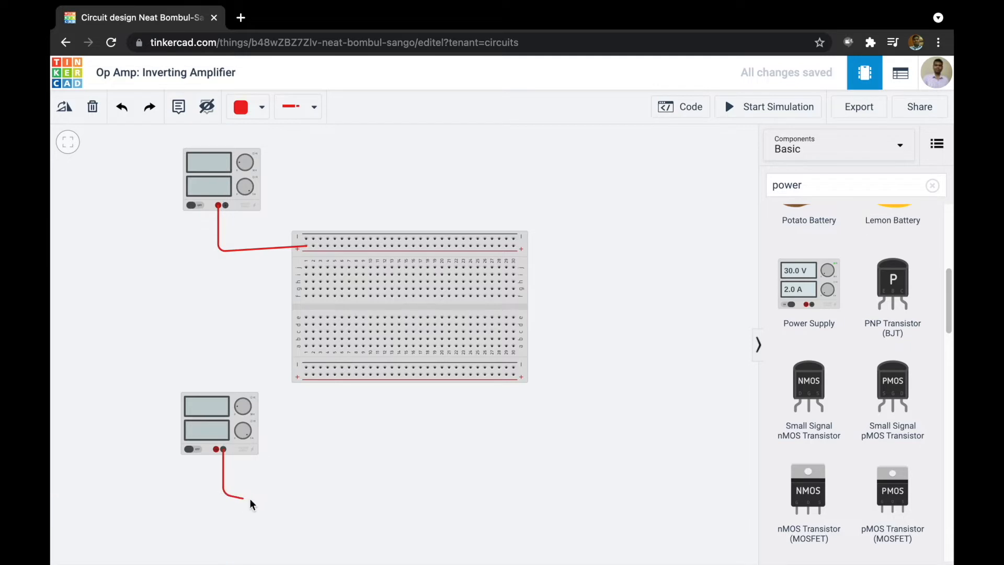
pyautogui.click(305, 495)
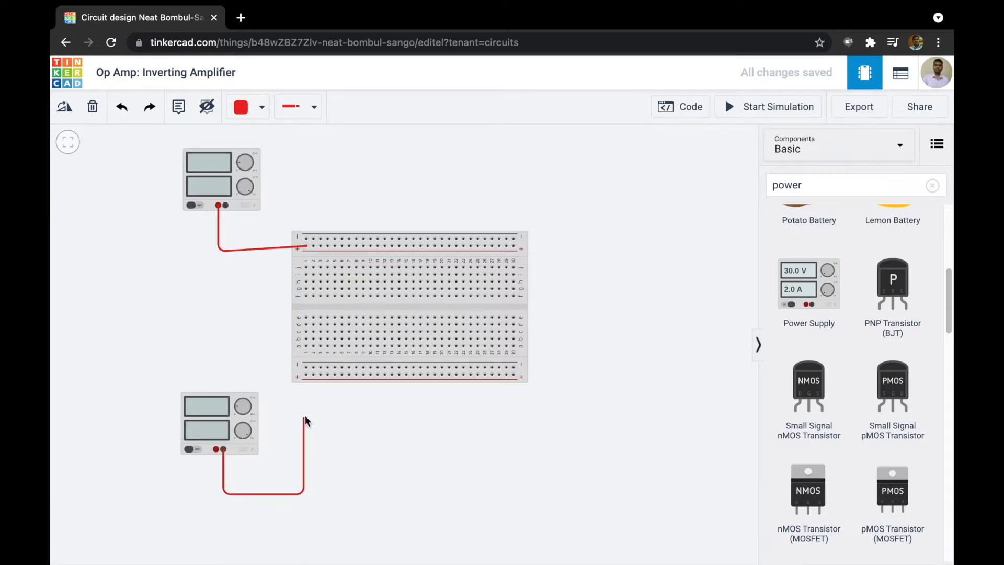
pyautogui.click(306, 375)
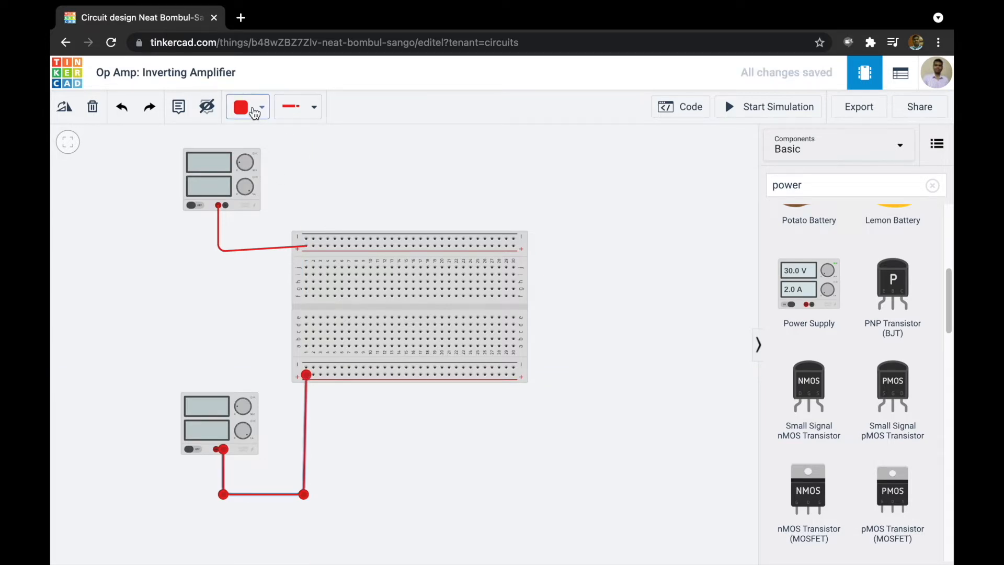
pyautogui.click(261, 108)
pyautogui.click(256, 157)
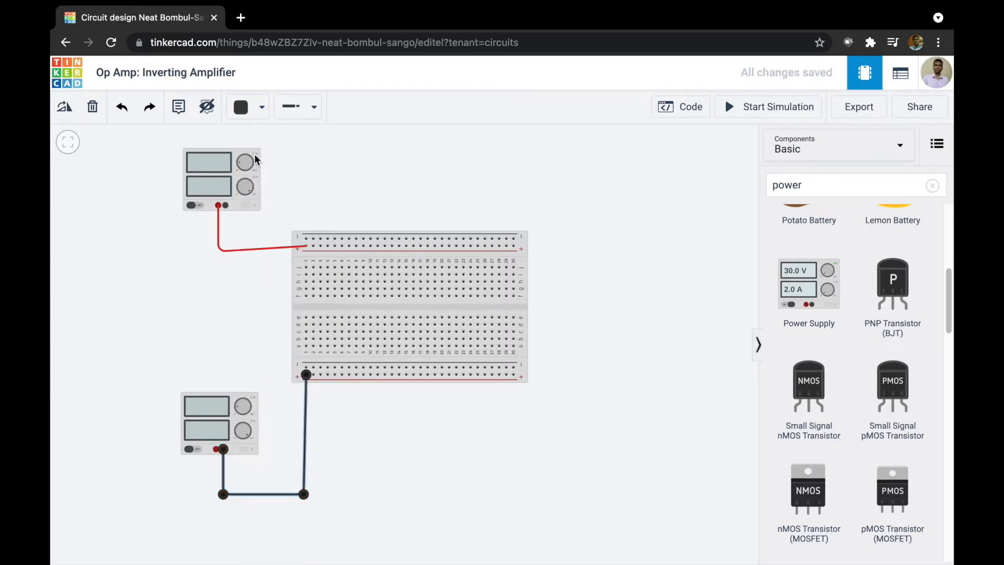
# Wire the lower power supply's positive terminal to the first hole of the breadboard's lower negative rail and color the wire green
pyautogui.click(216, 449)
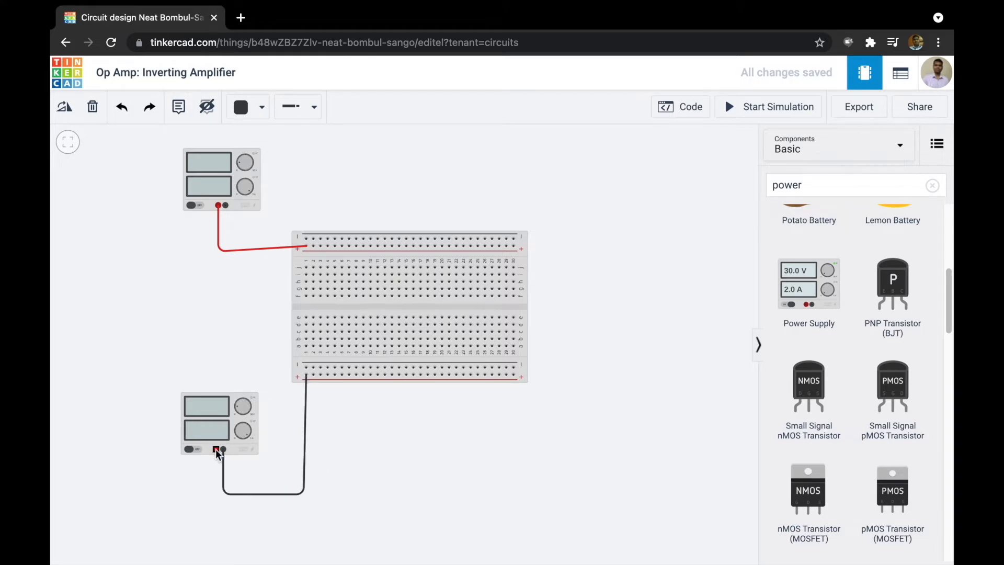
pyautogui.click(215, 479)
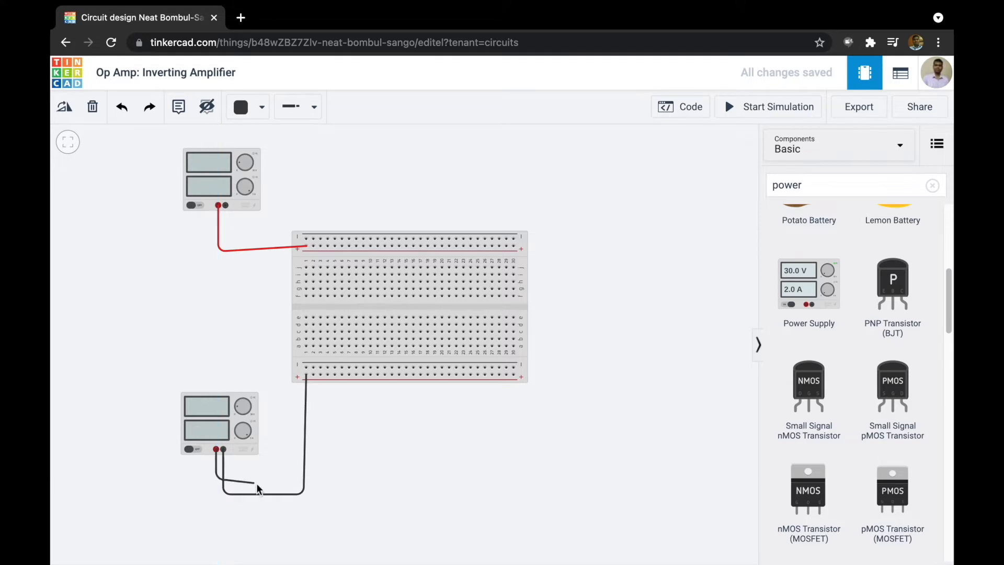
pyautogui.click(285, 478)
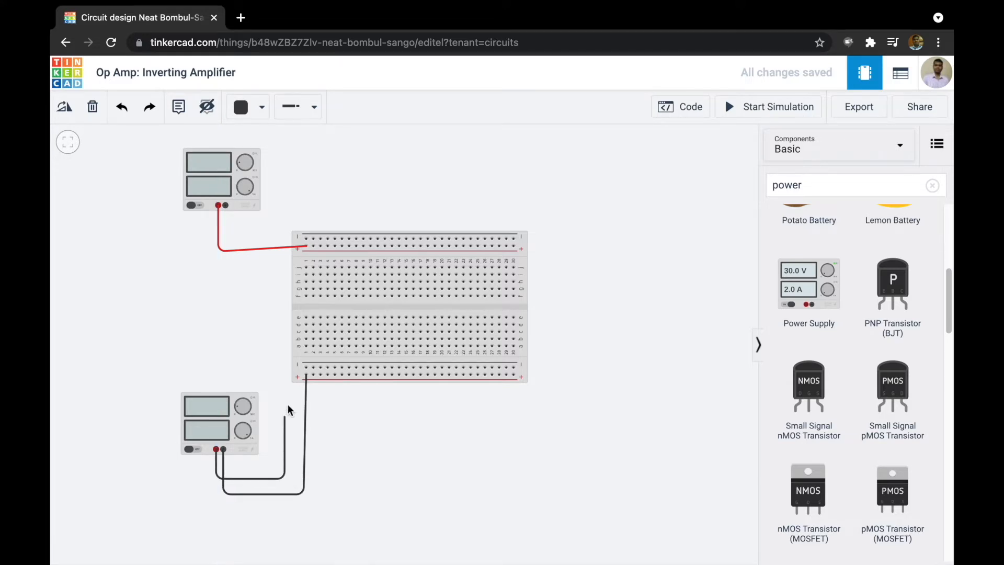
pyautogui.click(286, 366)
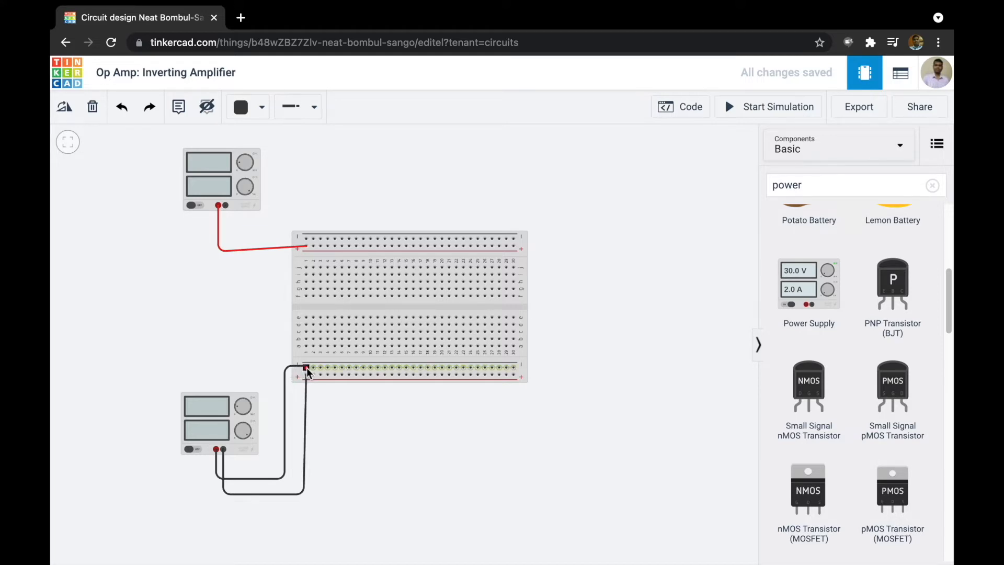
pyautogui.click(307, 368)
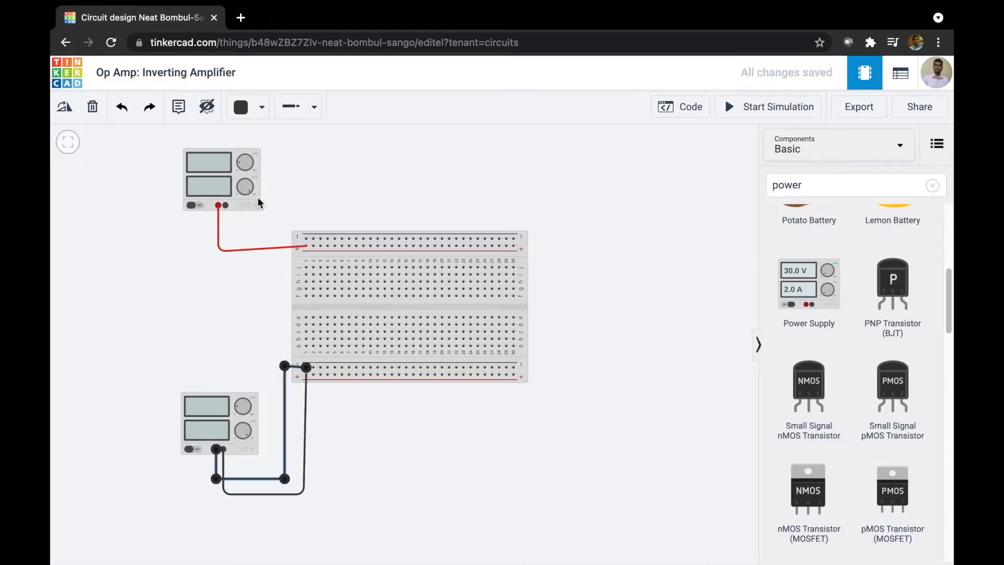
pyautogui.click(260, 108)
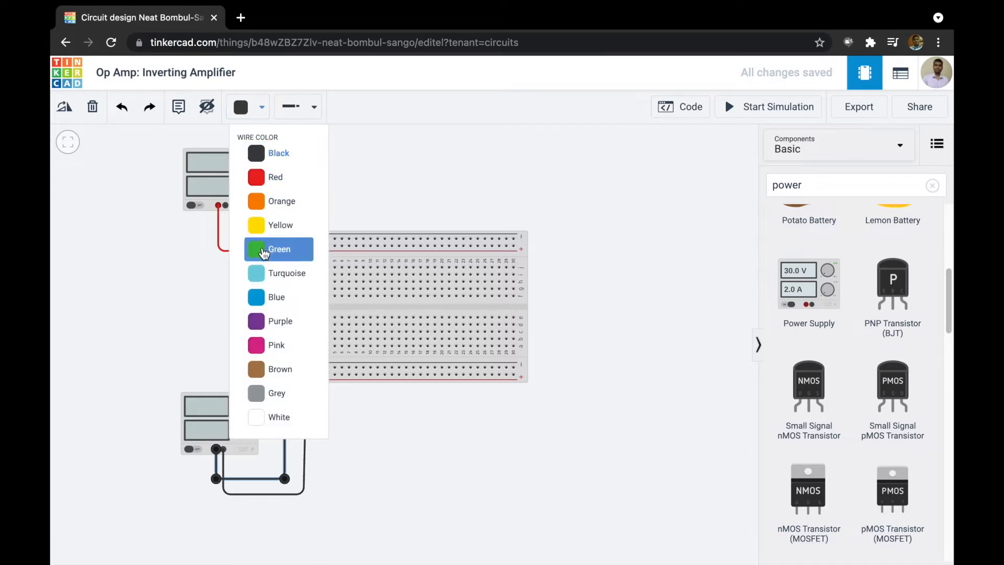
pyautogui.click(264, 249)
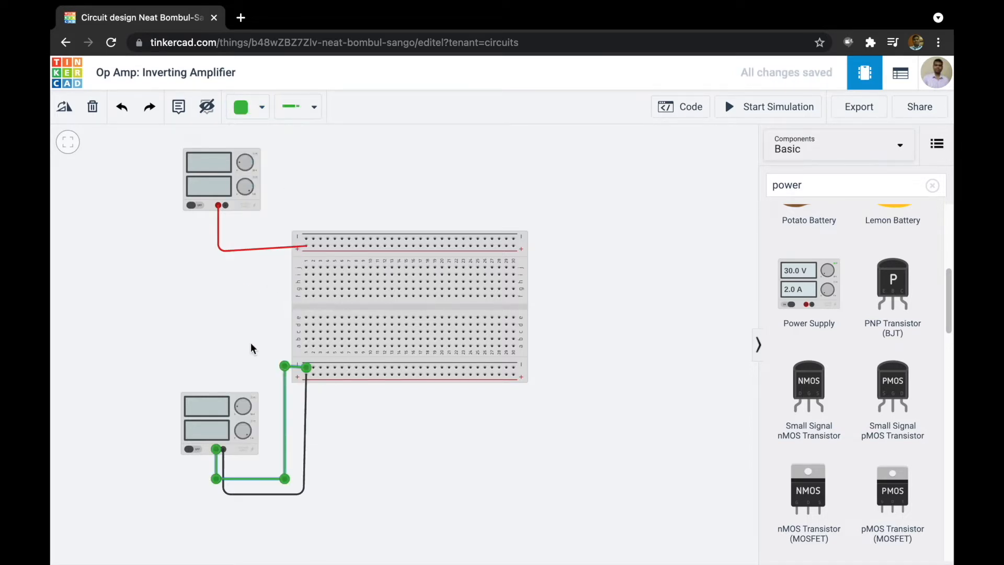
# Route a green wire from the upper power supply's negative terminal to the second hole of the breadboard's lower negative rail
pyautogui.click(226, 209)
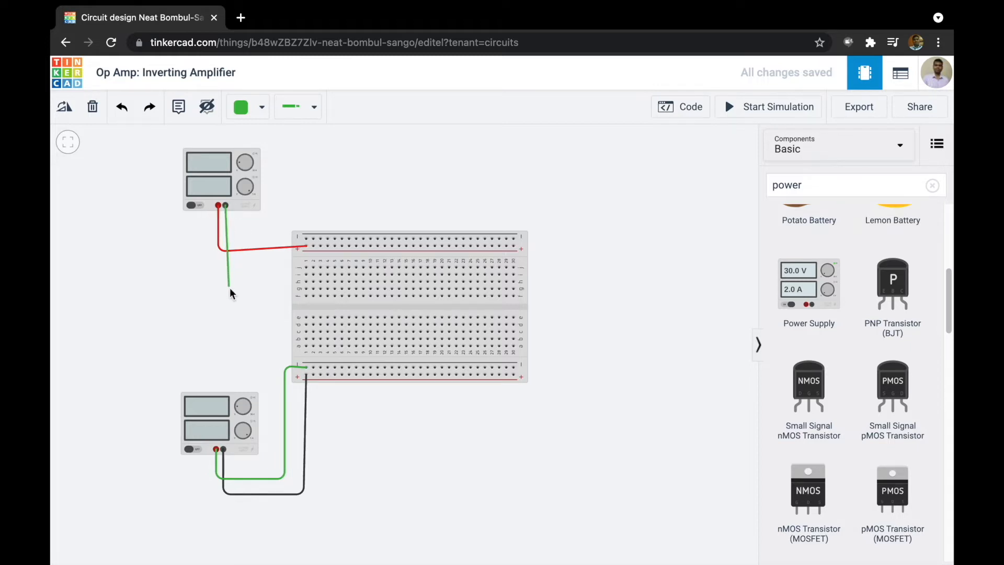
pyautogui.click(228, 230)
pyautogui.click(279, 230)
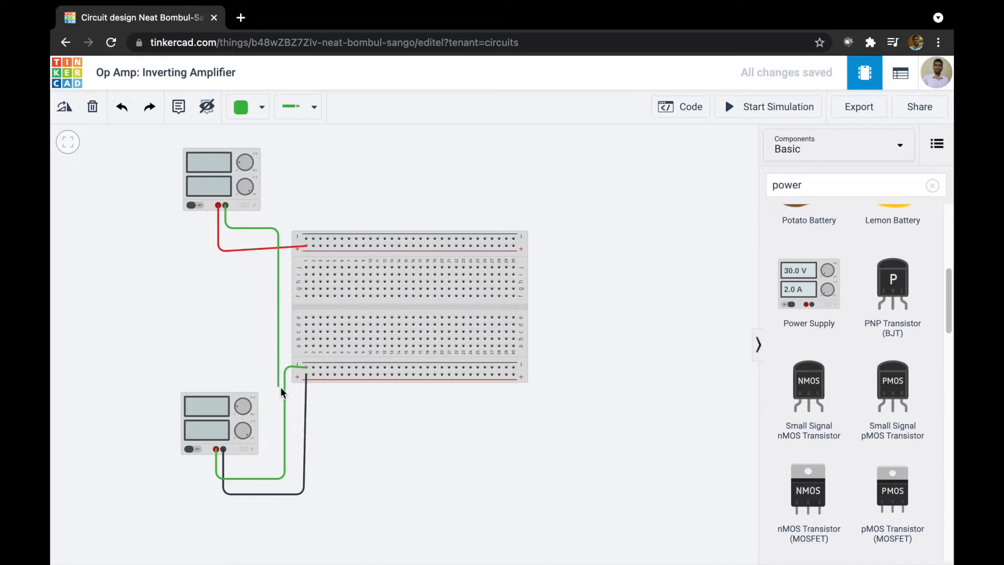
pyautogui.click(279, 401)
pyautogui.click(315, 401)
pyautogui.click(314, 369)
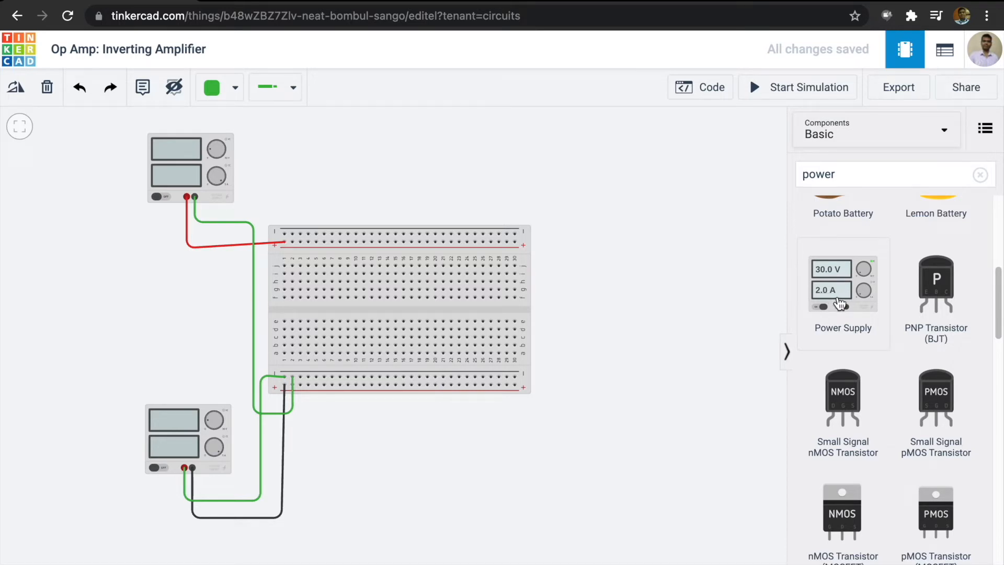
# Place a third power supply left of the breadboard, between the upper and lower supplies
pyautogui.moveTo(839, 303); pyautogui.dragTo(121, 308)
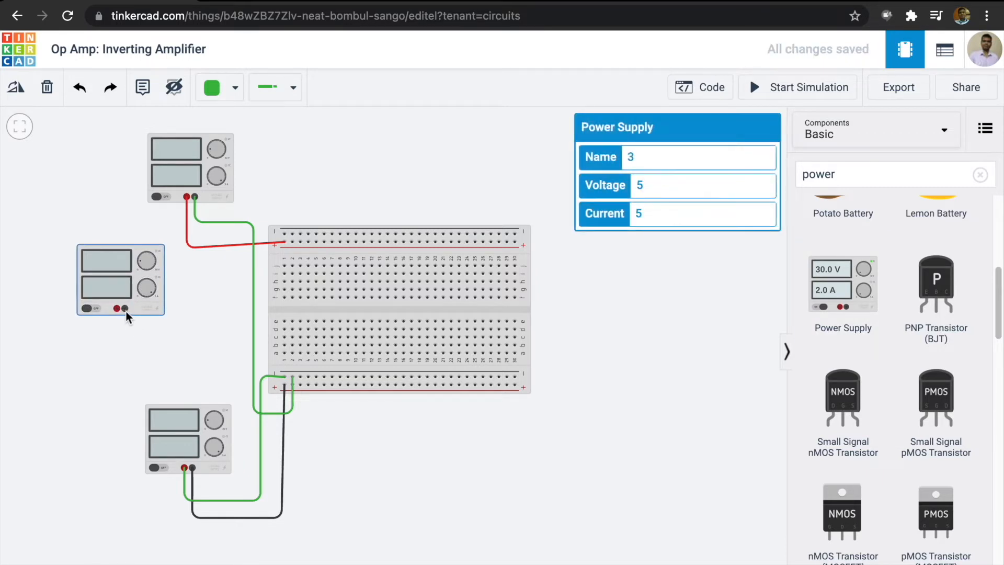
# Name the upper power supply "+Vcc" and set its voltage to 15
pyautogui.click(204, 169)
pyautogui.moveTo(670, 154); pyautogui.dragTo(620, 161)
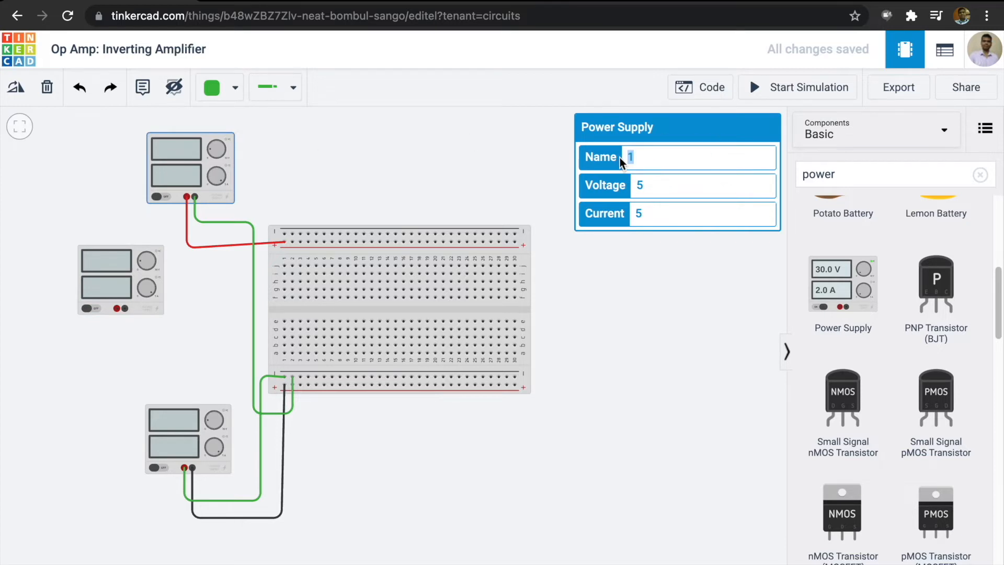
pyautogui.write('+Vcc')
pyautogui.click(646, 189)
pyautogui.click(638, 186)
pyautogui.write('1')
pyautogui.click(633, 258)
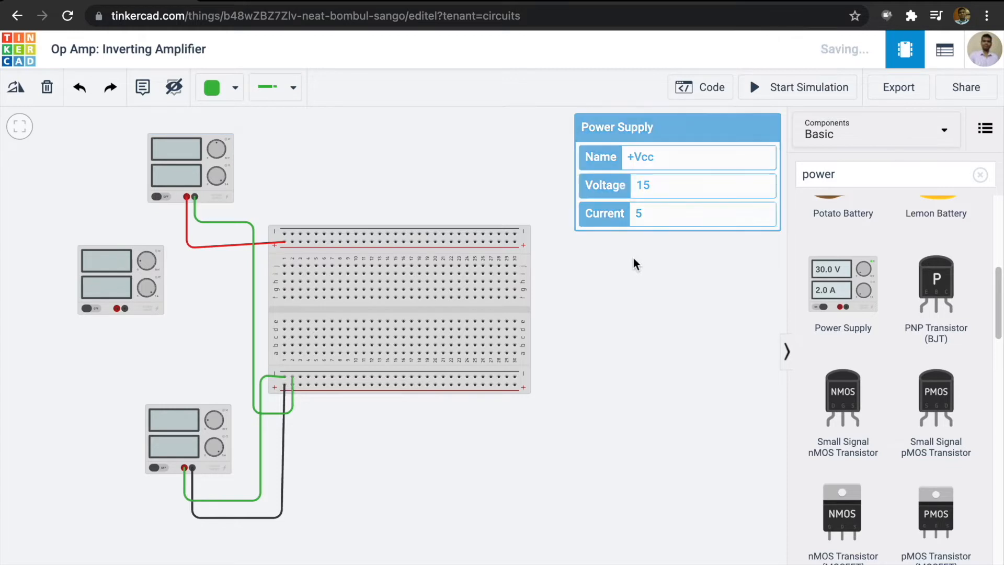
pyautogui.click(196, 177)
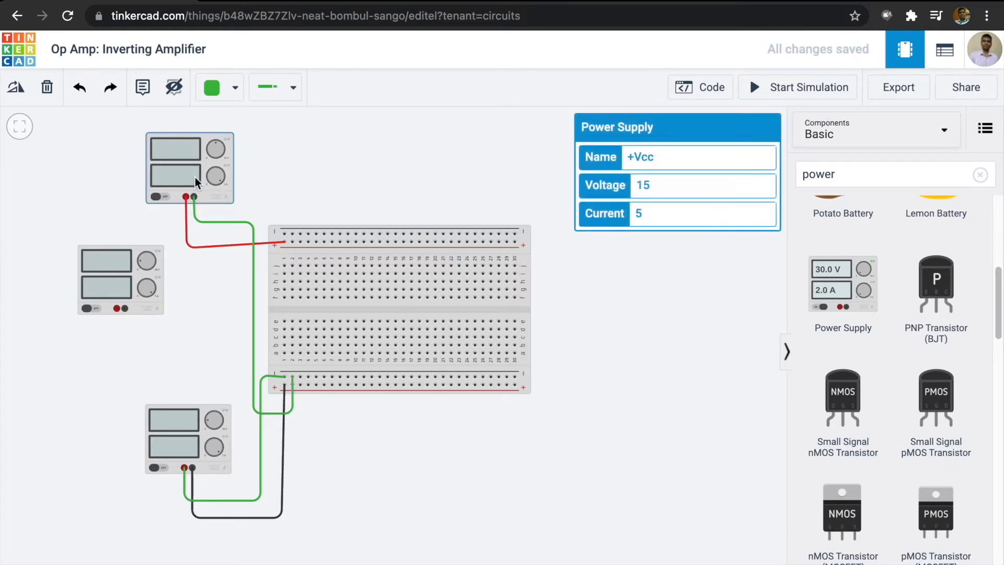
# Name the lower power supply "-Vcc" and set its voltage to 15
pyautogui.click(197, 427)
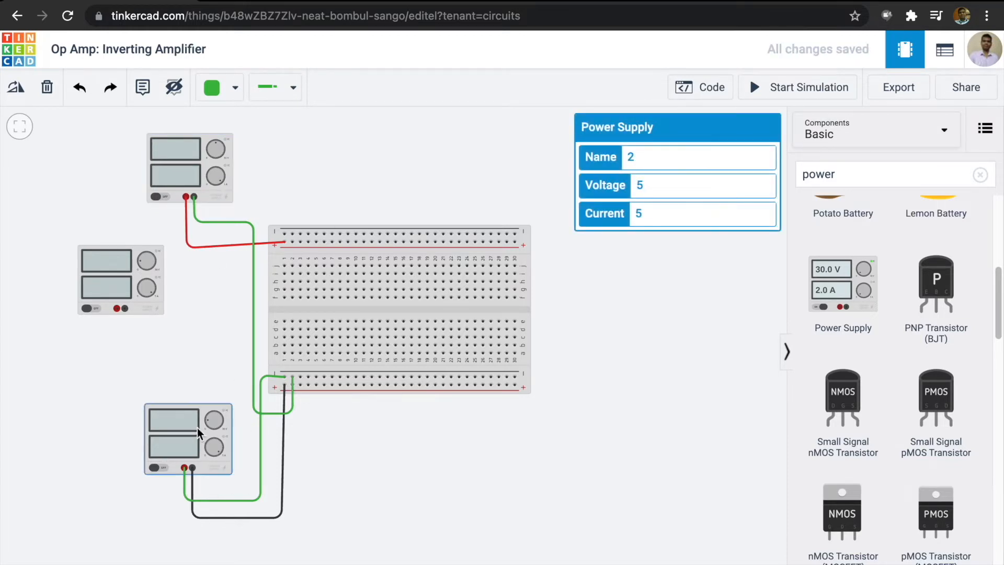
pyautogui.click(639, 160)
pyautogui.write('-Vcc')
pyautogui.click(638, 184)
pyautogui.write('1')
pyautogui.click(611, 467)
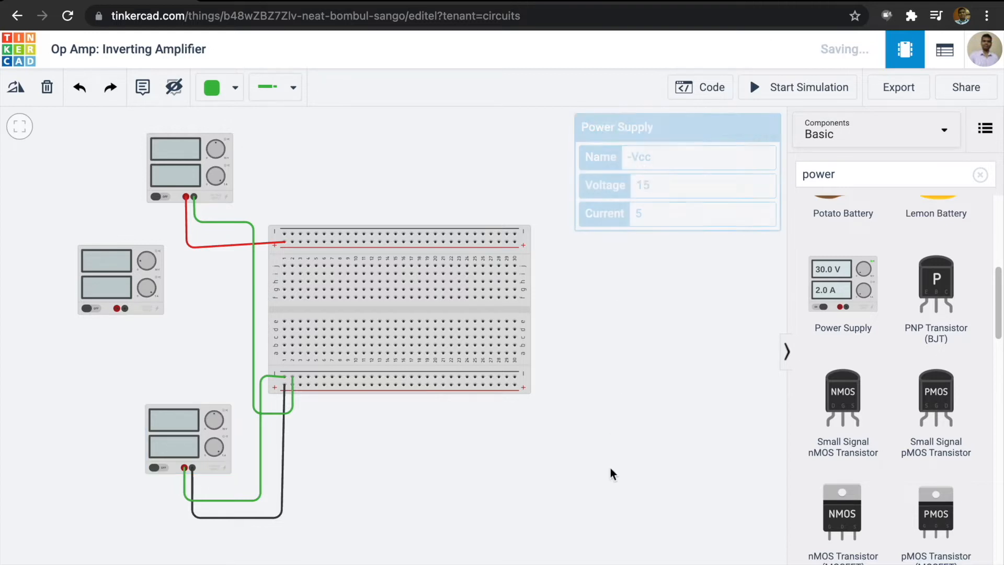
# Name the middle power supply "Vi"
pyautogui.click(135, 272)
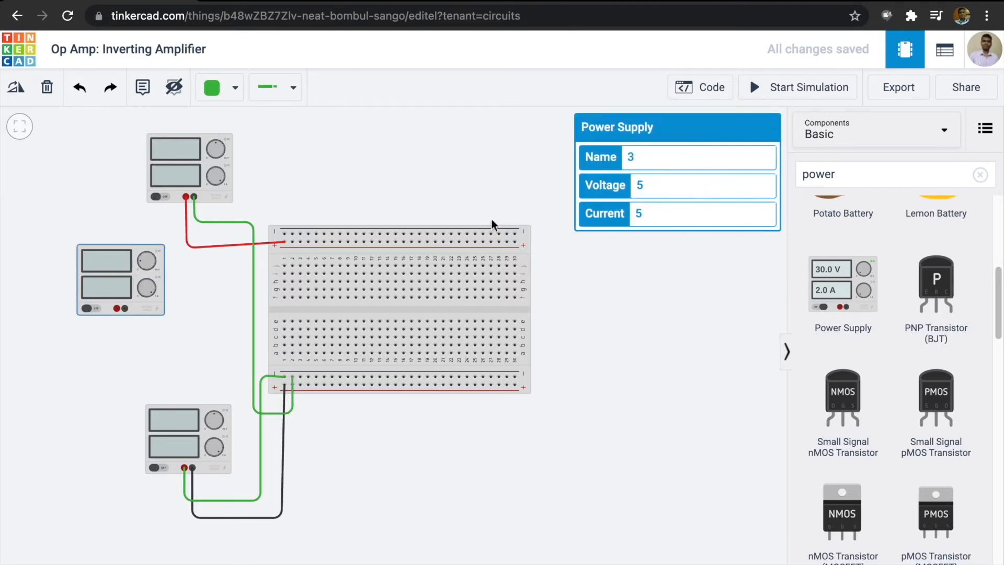
pyautogui.doubleClick(630, 157)
pyautogui.write('Vi')
pyautogui.click(646, 334)
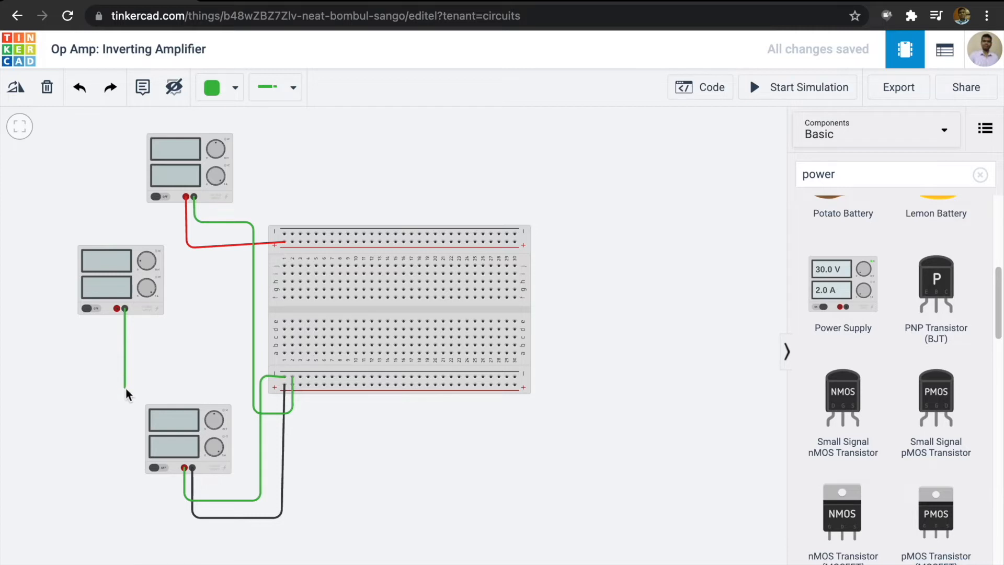
# Route a green wire from the middle power supply's negative terminal to the third hole of the breadboard's lower negative rail
pyautogui.click(125, 387)
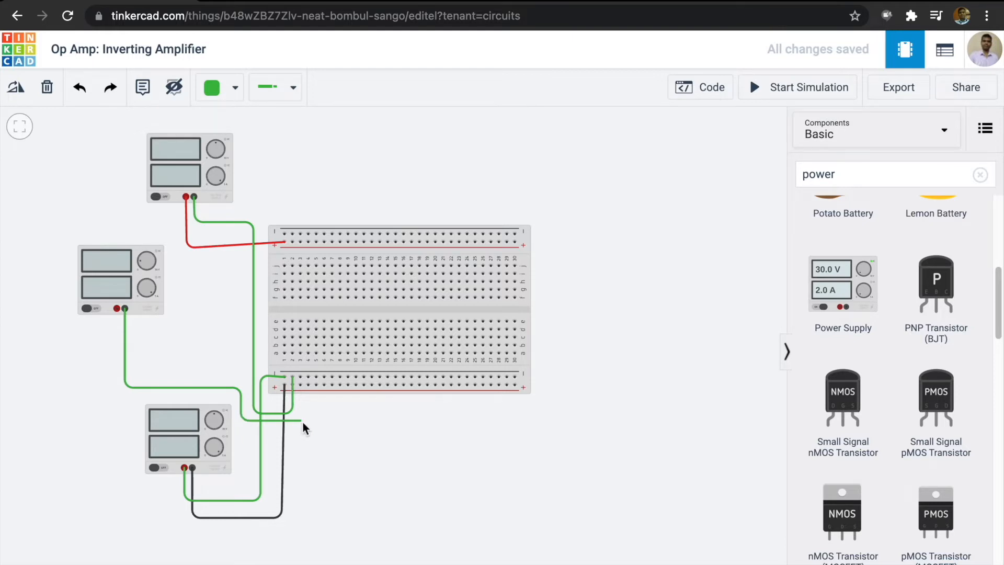
pyautogui.click(304, 421)
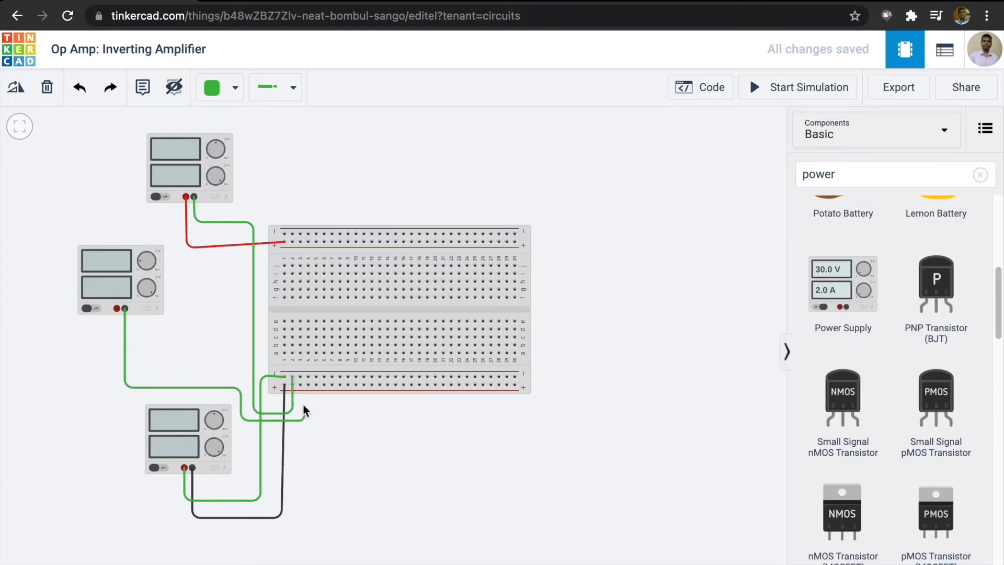
pyautogui.click(301, 377)
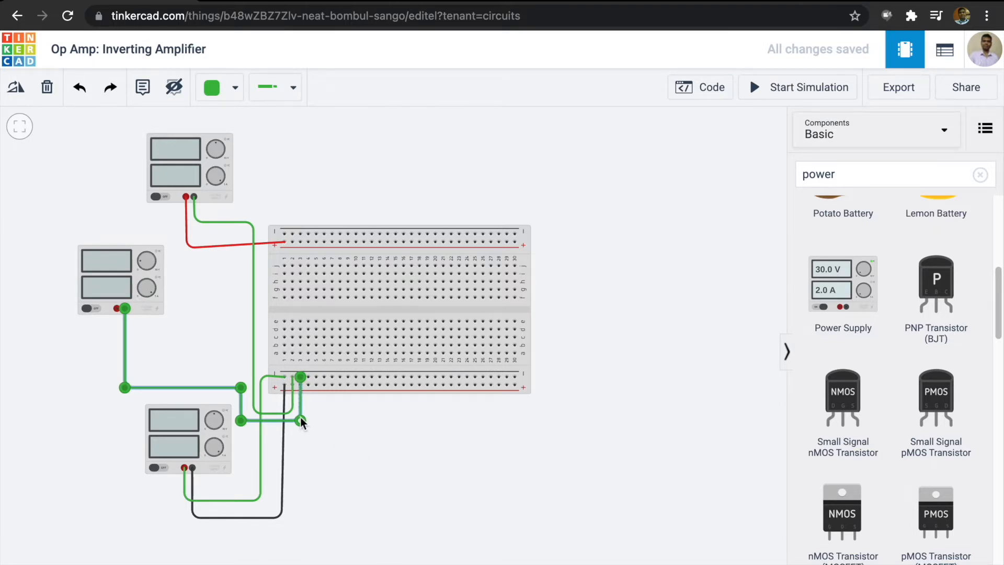
pyautogui.moveTo(300, 418); pyautogui.dragTo(300, 418)
pyautogui.click(350, 433)
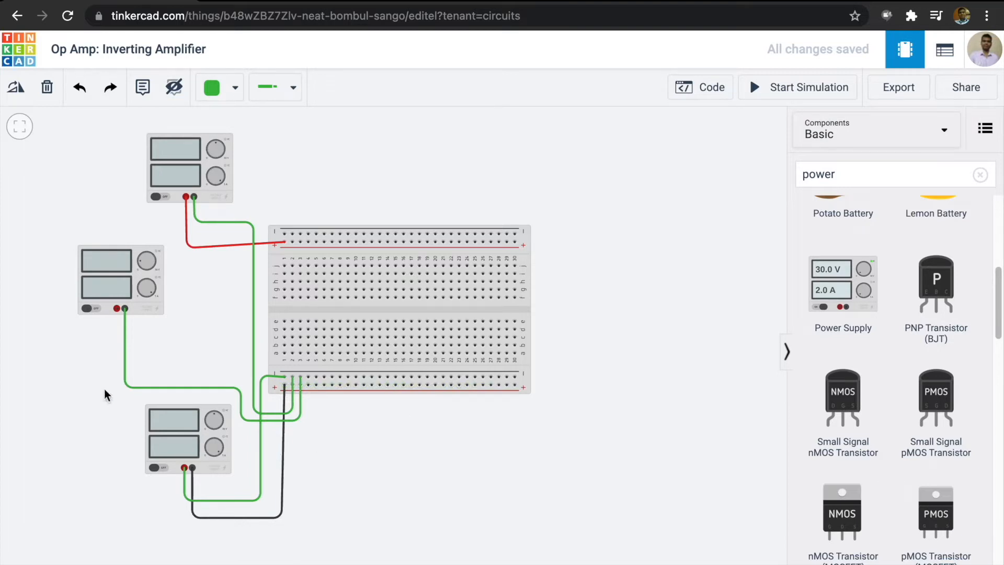
# Add a note reading "Vin" on the middle power supply and hide all notes
pyautogui.click(95, 254)
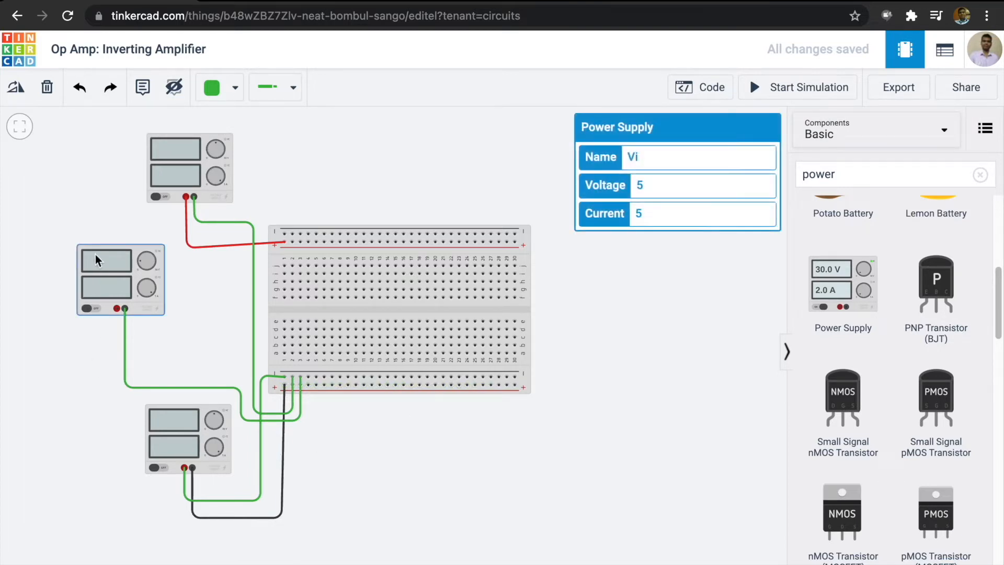
pyautogui.click(143, 97)
pyautogui.click(105, 258)
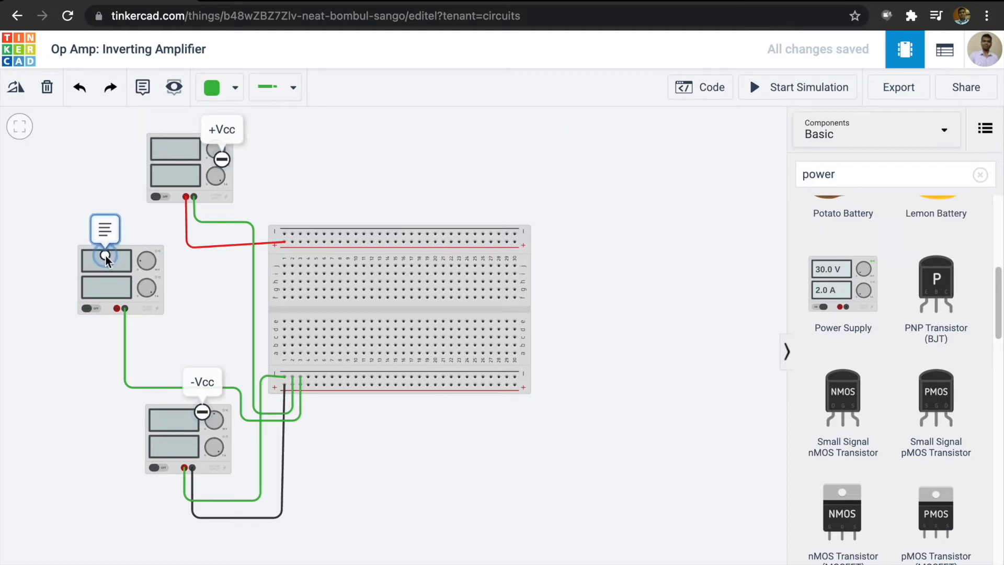
pyautogui.tripleClick(99, 226)
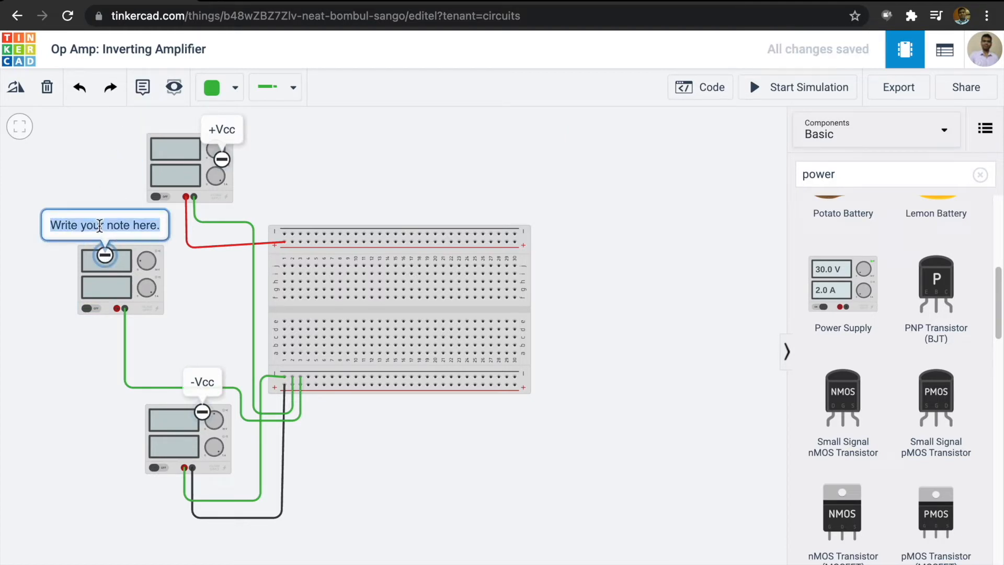
pyautogui.write('Vin')
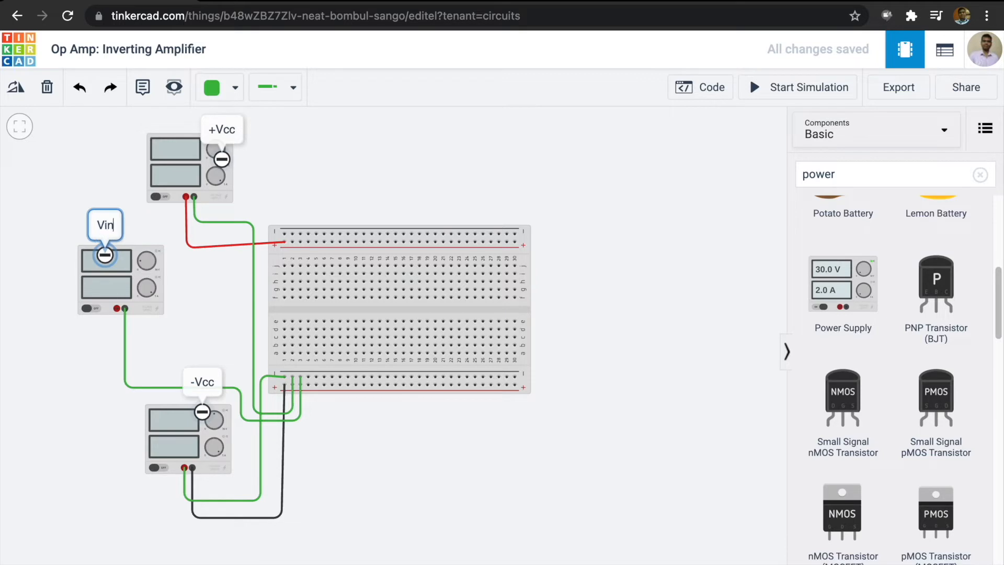
pyautogui.click(96, 160)
pyautogui.click(175, 89)
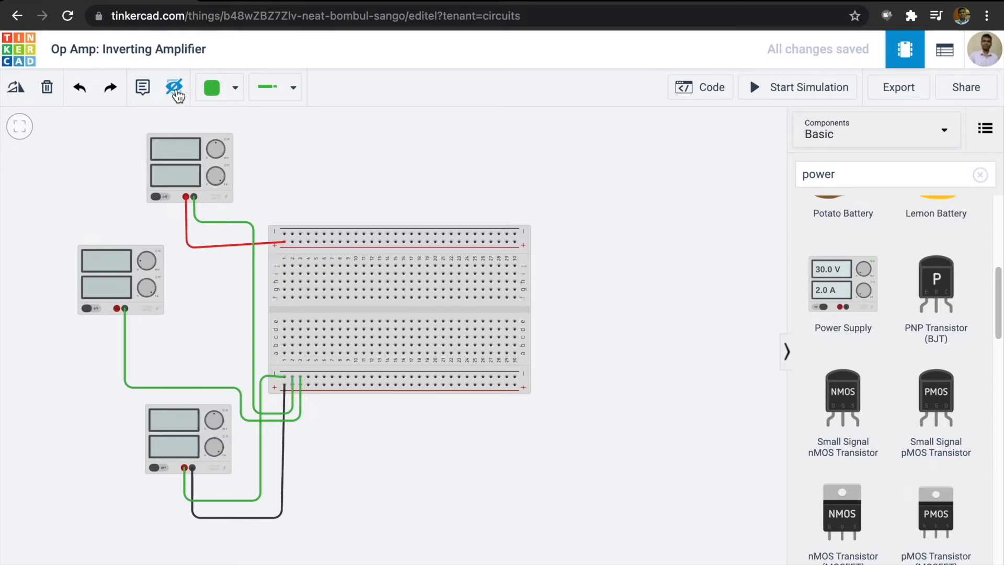
# Search the components for 741 and place the 741 Operational Amplifier across the breadboard's centre gap at columns 14 to 17
pyautogui.click(874, 170)
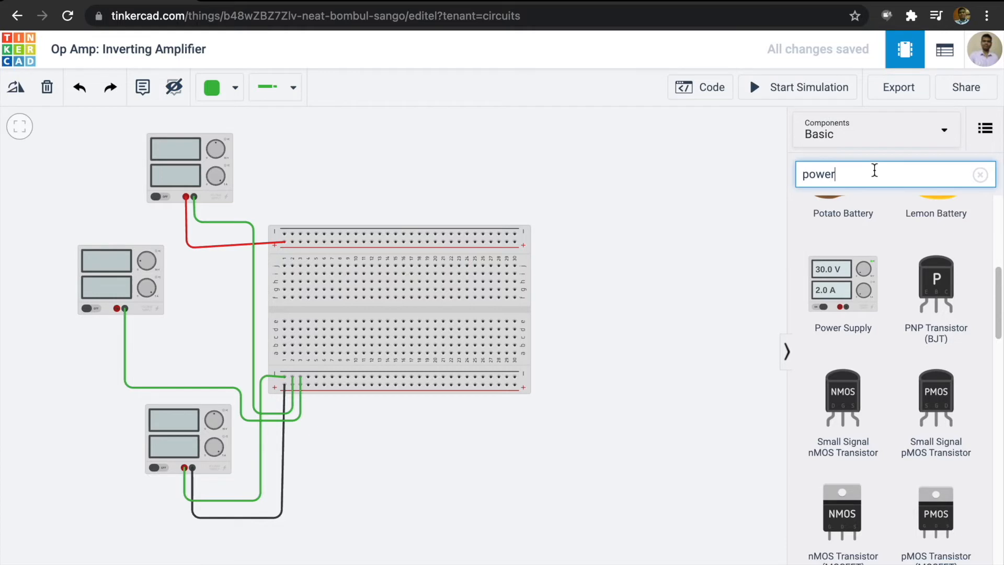
pyautogui.moveTo(874, 170); pyautogui.dragTo(800, 174)
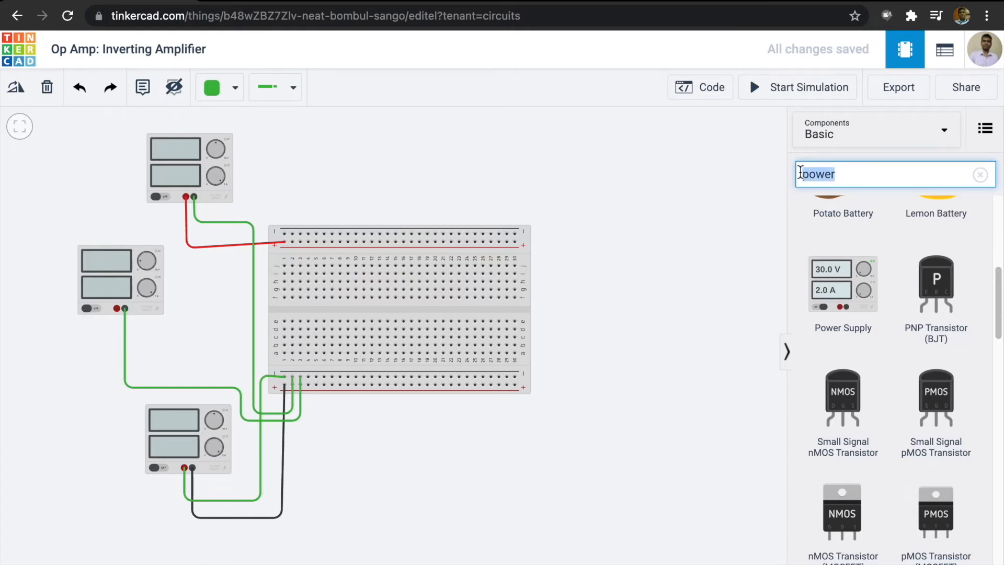
pyautogui.write('7')
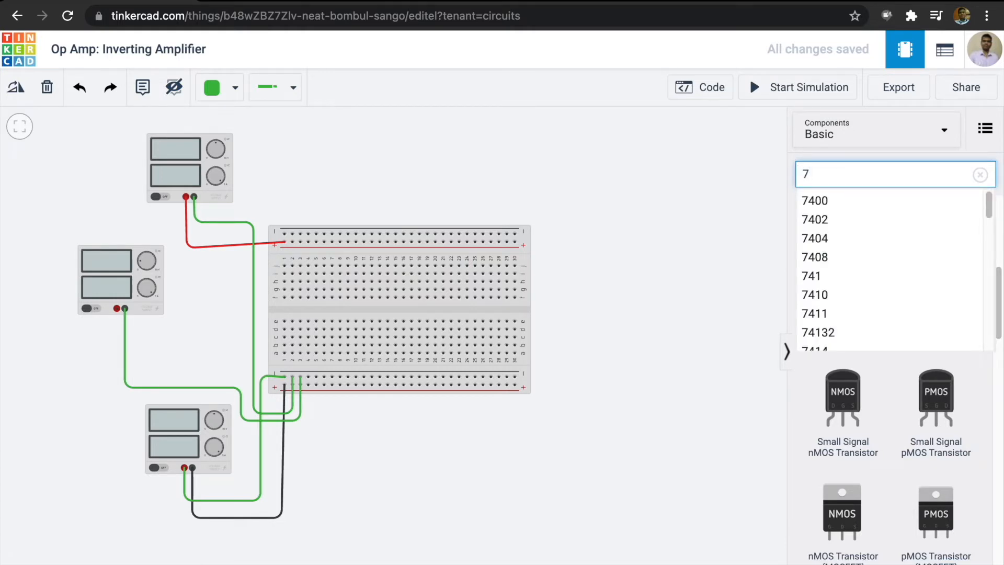
pyautogui.write('41')
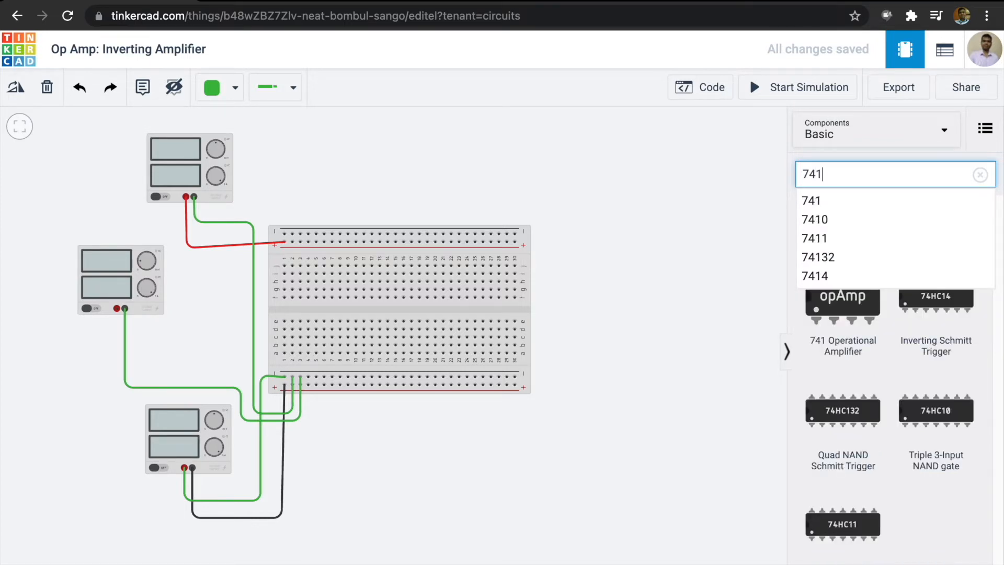
pyautogui.click(813, 204)
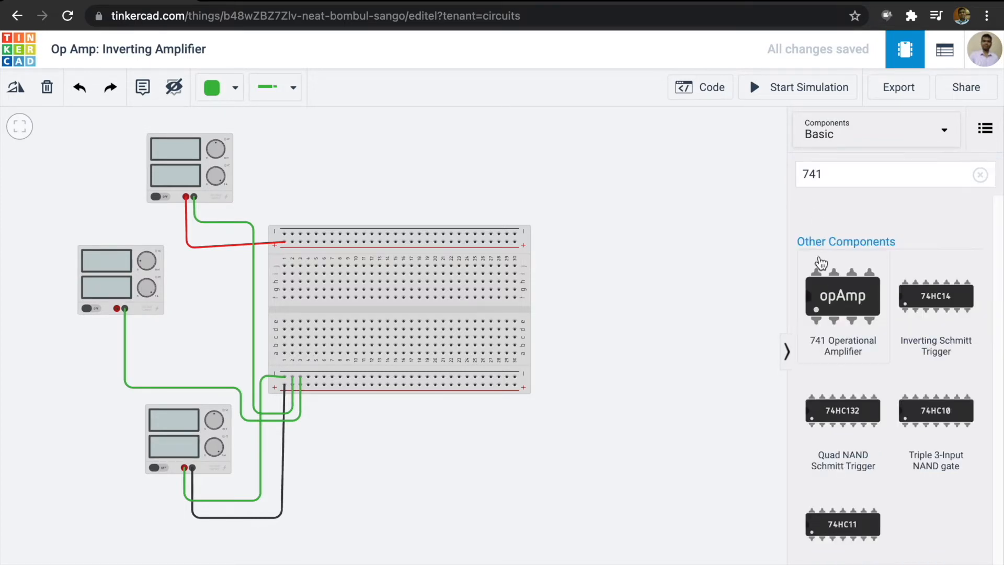
pyautogui.click(838, 321)
pyautogui.moveTo(838, 321); pyautogui.dragTo(368, 308)
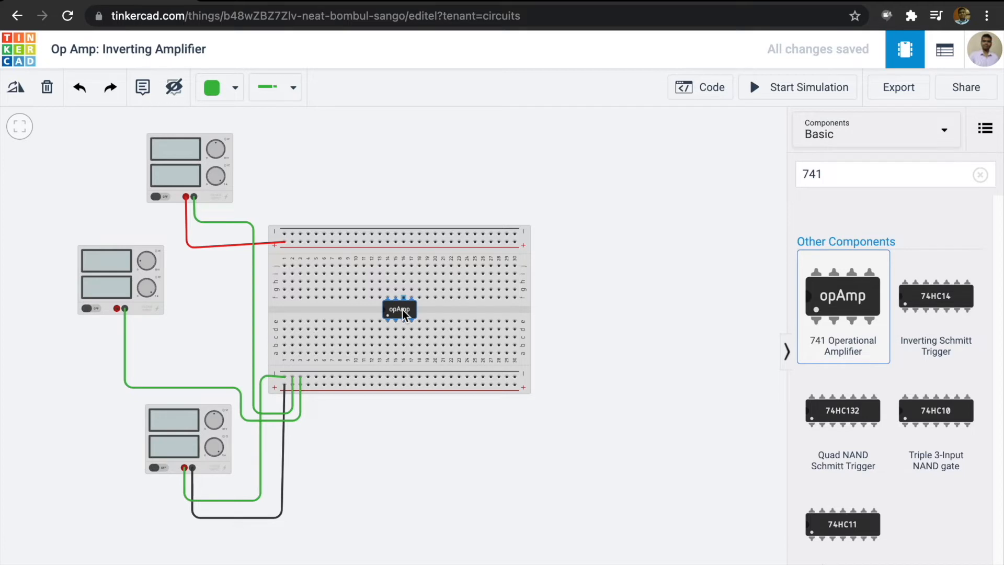
pyautogui.moveTo(403, 310); pyautogui.dragTo(406, 310)
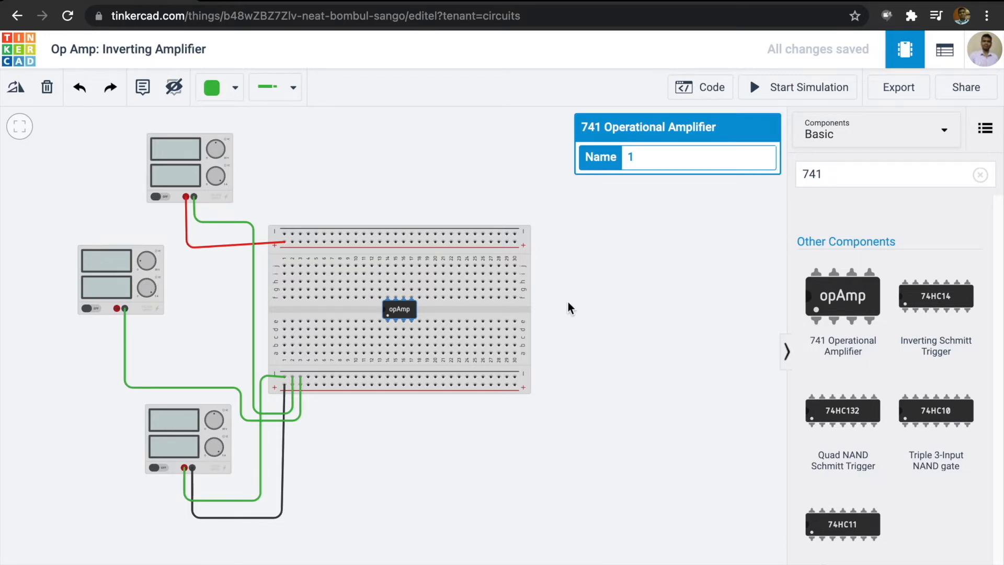
# Examine the op-amp's pins and how they sit in the breadboard columns
pyautogui.click(568, 303)
pyautogui.scroll(5, 438, 312)
pyautogui.scroll(-3, 438, 312)
pyautogui.scroll(3, 438, 312)
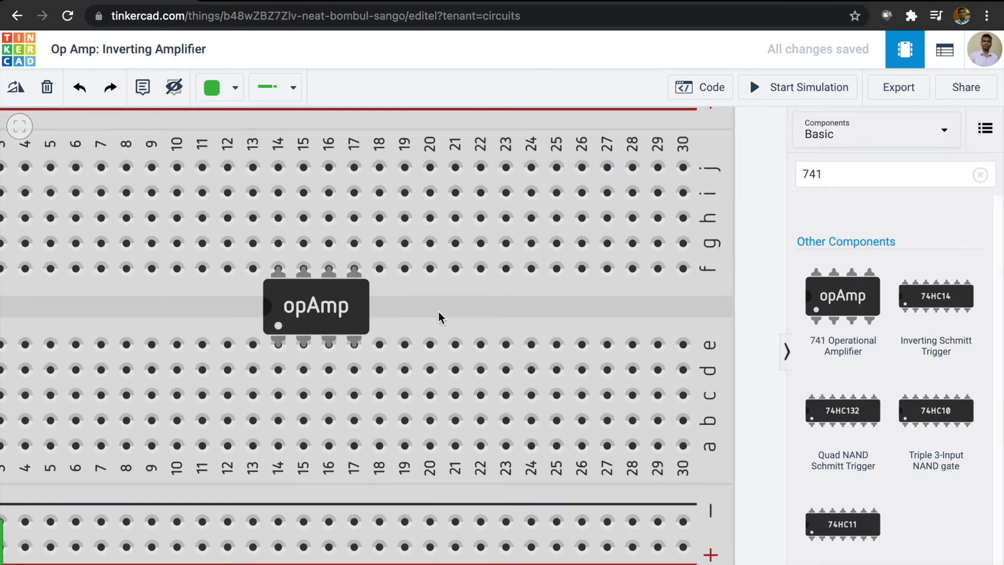
pyautogui.moveTo(569, 313); pyautogui.dragTo(610, 320)
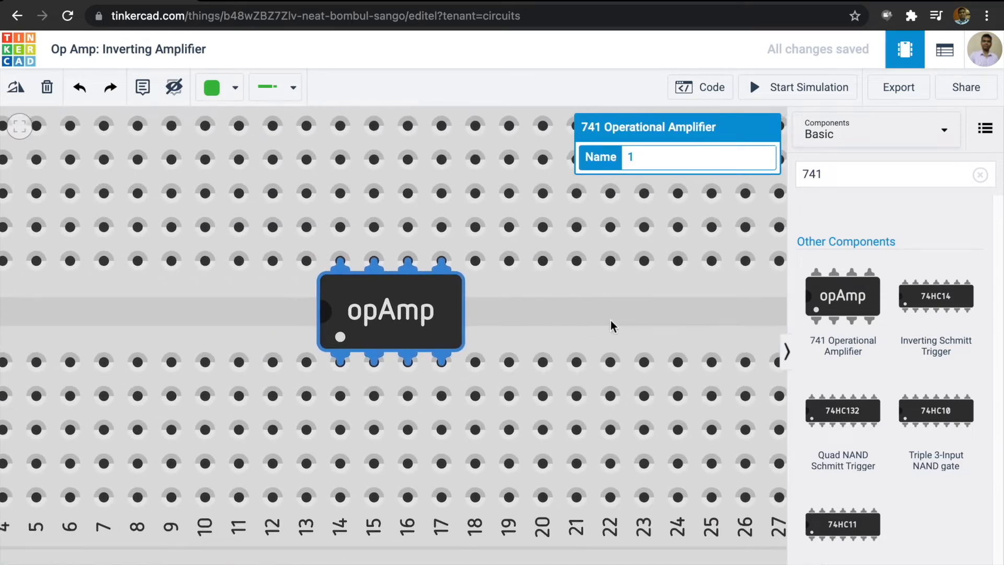
pyautogui.click(610, 320)
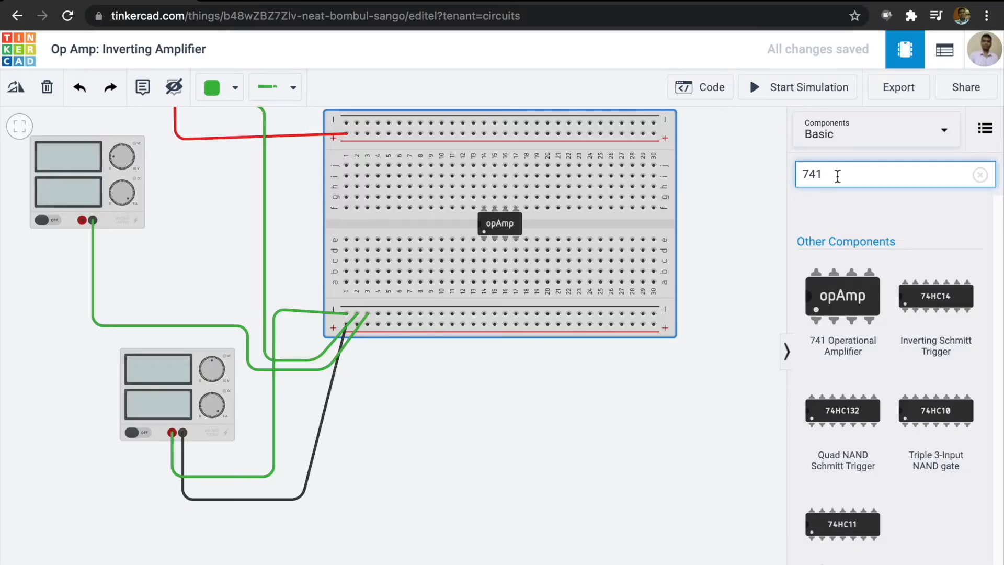
# Clear the component search and place a resistor vertically in breadboard column 11, spanning rows e to a
pyautogui.press('BackSpace')
pyautogui.press('BackSpace')
pyautogui.press('BackSpace')
pyautogui.click(844, 248)
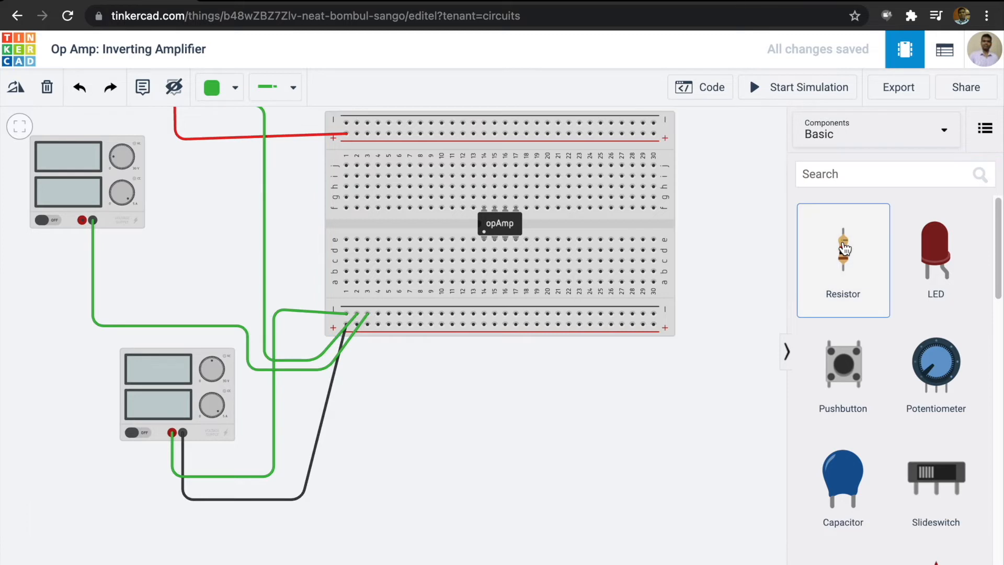
pyautogui.moveTo(844, 248); pyautogui.dragTo(450, 269)
pyautogui.click(448, 266)
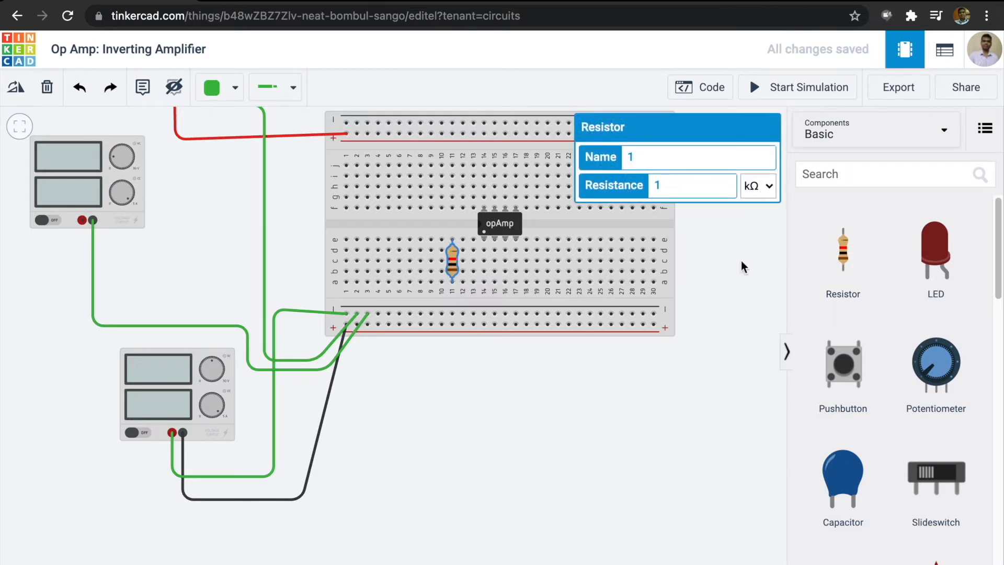
# Name the column 11 resistor "Ri"
pyautogui.doubleClick(628, 158)
pyautogui.write('Ri')
pyautogui.click(685, 187)
pyautogui.click(717, 246)
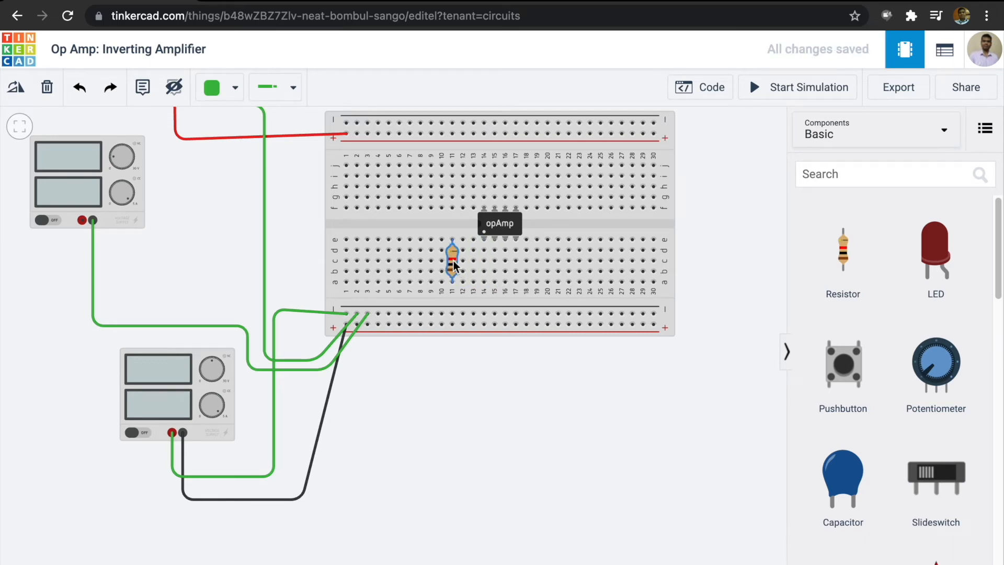
# Rotate resistor Ri to horizontal and position it in row c, spanning columns 11 to 15
pyautogui.press('r')
pyautogui.press('r')
pyautogui.press('r')
pyautogui.click(494, 358)
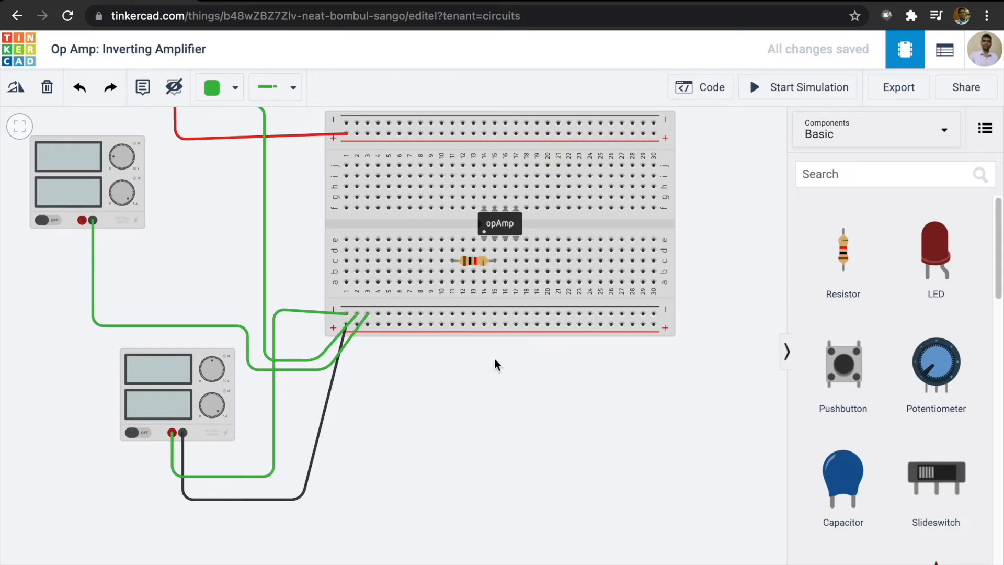
# Route a wire from the middle power supply's positive terminal to breadboard hole a11 and colour it red
pyautogui.click(82, 220)
pyautogui.click(81, 280)
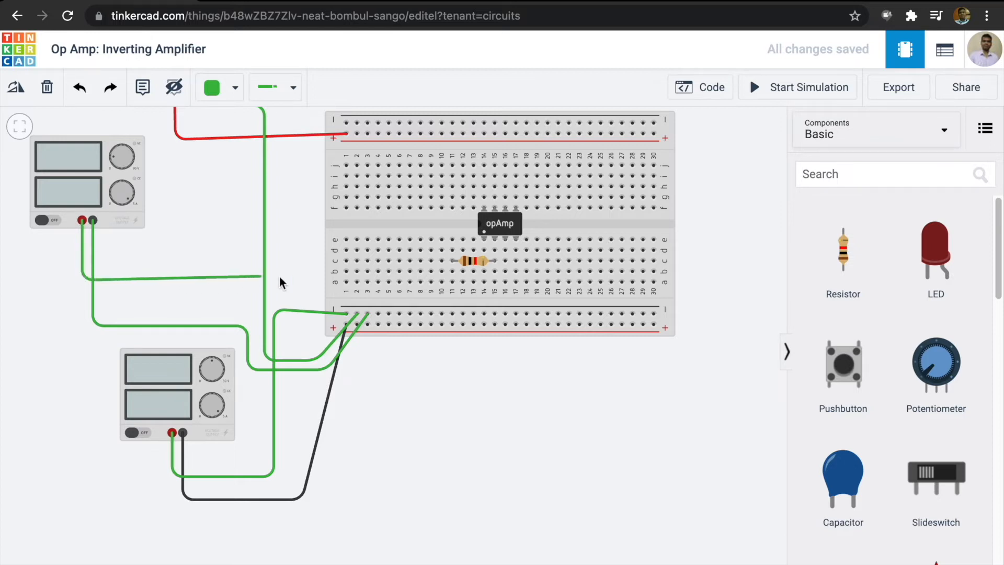
pyautogui.click(453, 281)
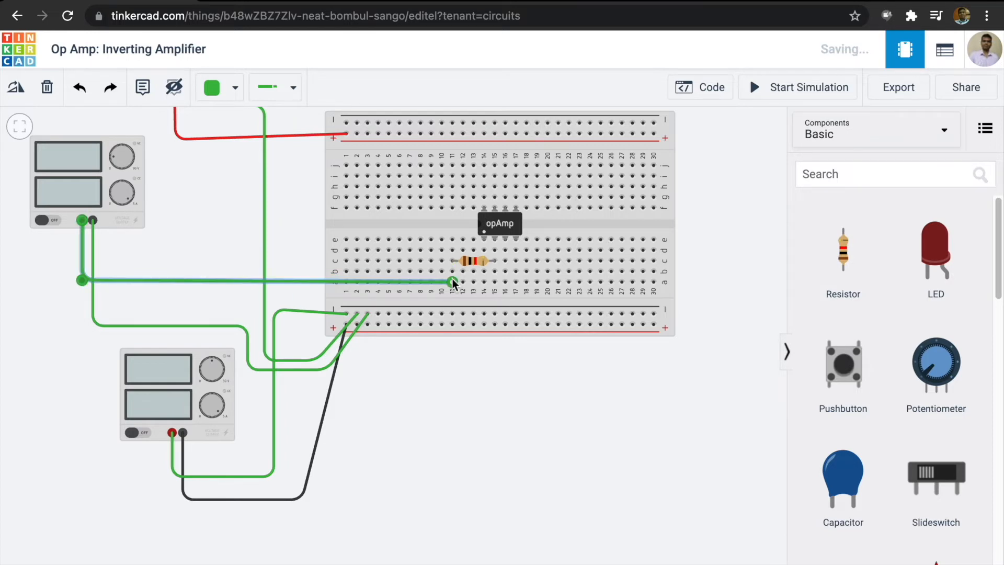
pyautogui.click(233, 90)
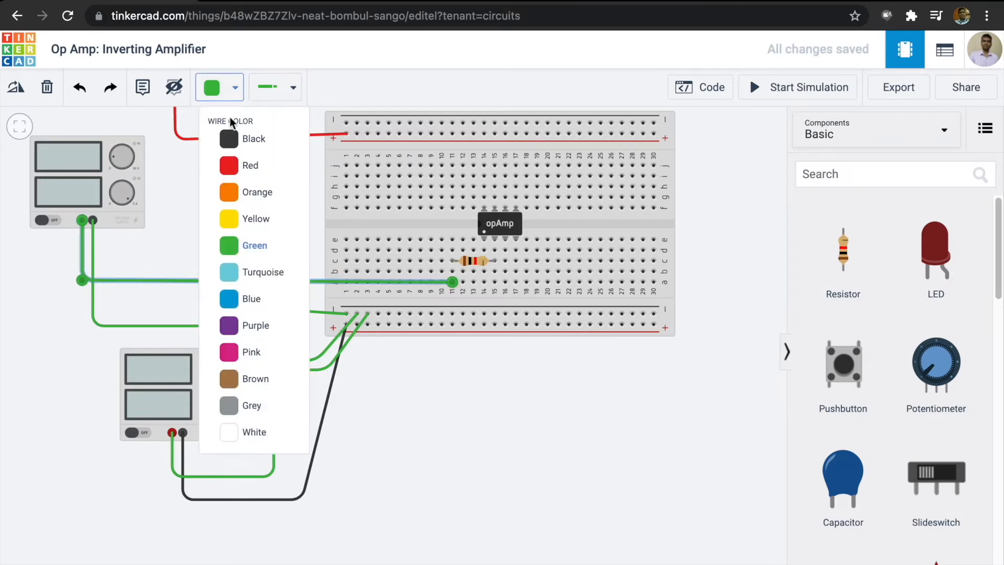
pyautogui.click(256, 222)
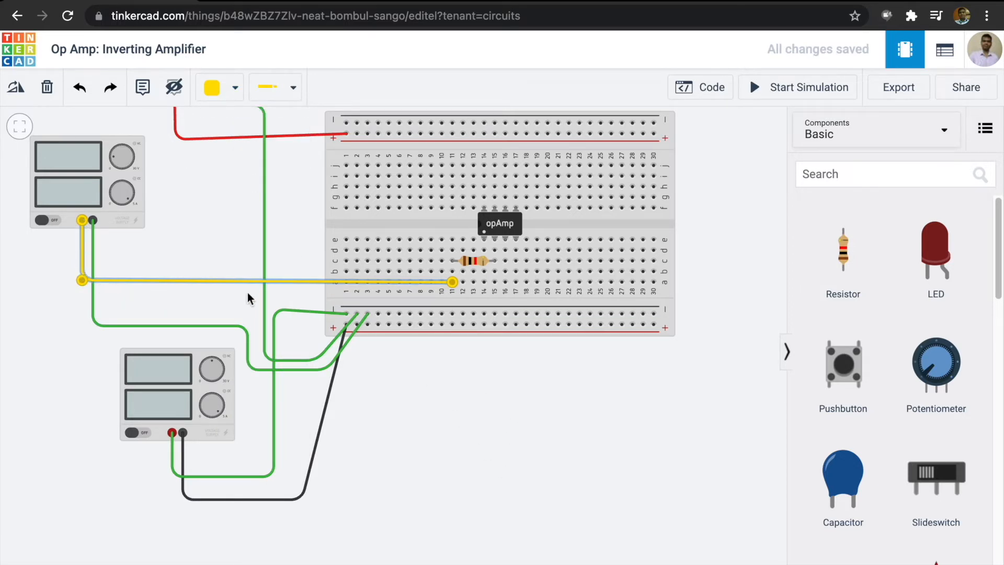
pyautogui.click(212, 90)
pyautogui.click(233, 163)
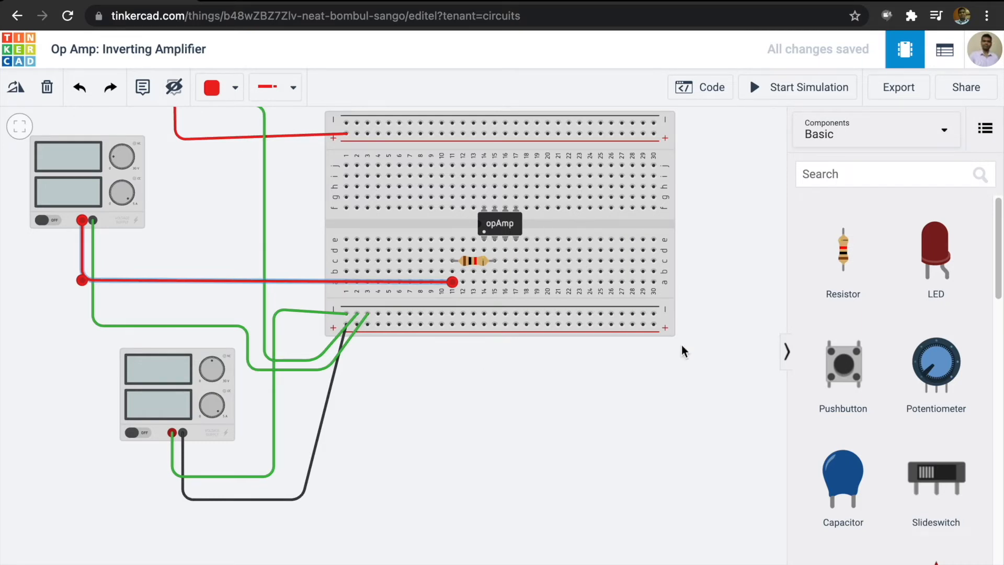
# Place a second resistor vertically in breadboard column 19, spanning rows j to f
pyautogui.click(846, 259)
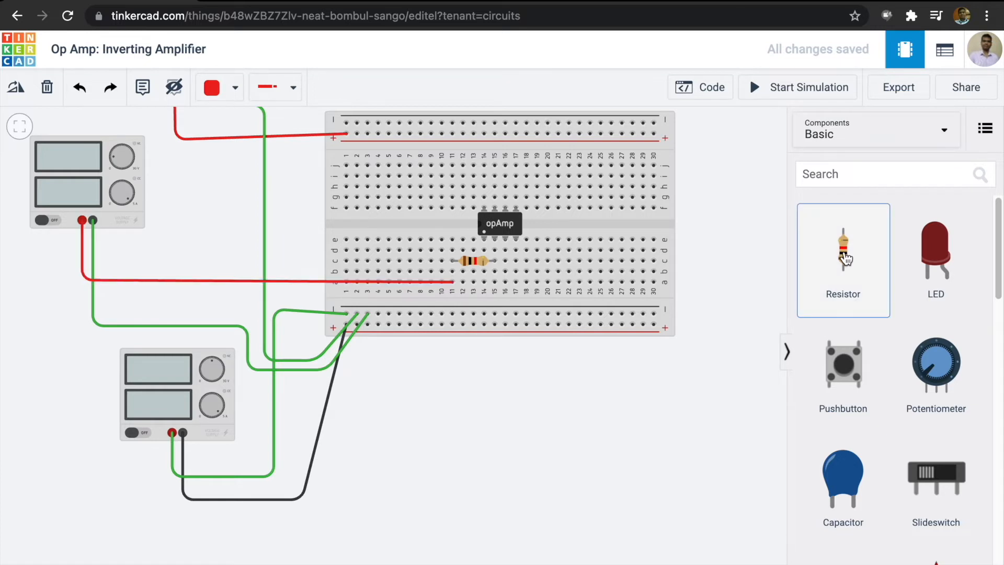
pyautogui.moveTo(845, 258); pyautogui.dragTo(540, 194)
pyautogui.click(540, 188)
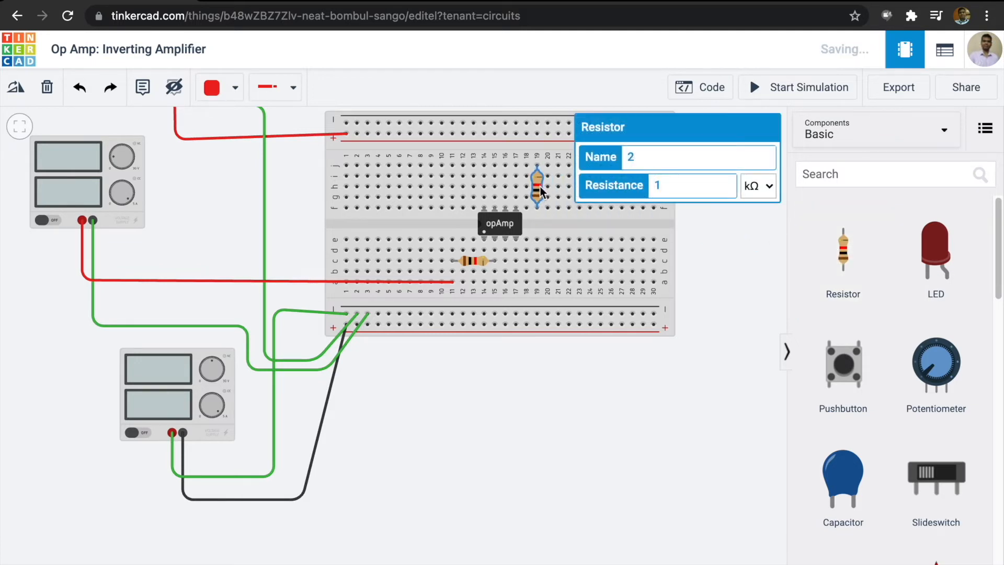
# Name the column 19 resistor "Rf" and set its resistance to 10 kΩ
pyautogui.doubleClick(627, 157)
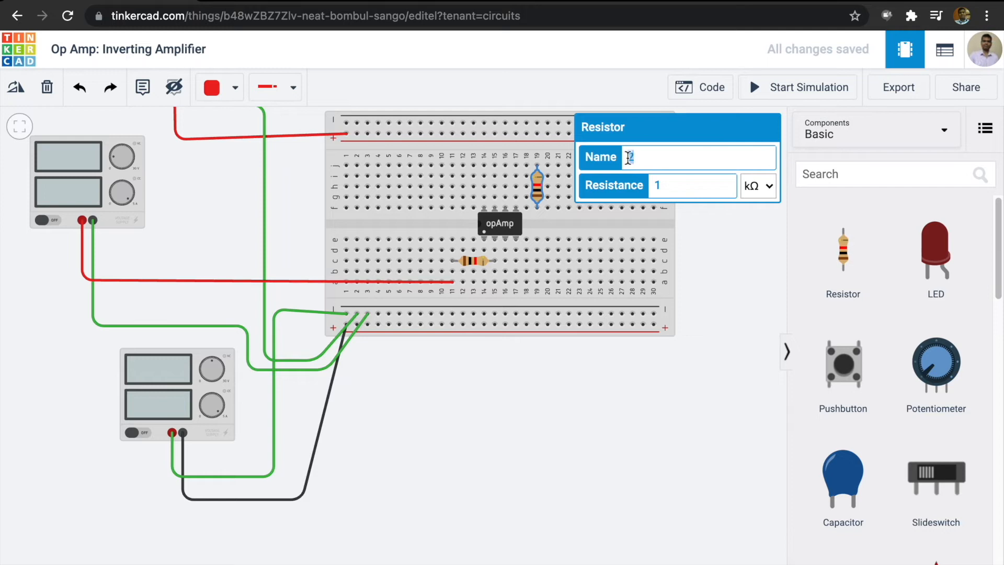
pyautogui.write('Rf')
pyautogui.click(685, 185)
pyautogui.write('0')
pyautogui.click(683, 377)
# Examine the op-amp's pins in relation to the two resistors on the breadboard
pyautogui.scroll(5, 696, 250)
pyautogui.scroll(-6, 696, 250)
pyautogui.scroll(1, 696, 250)
pyautogui.scroll(-1, 695, 250)
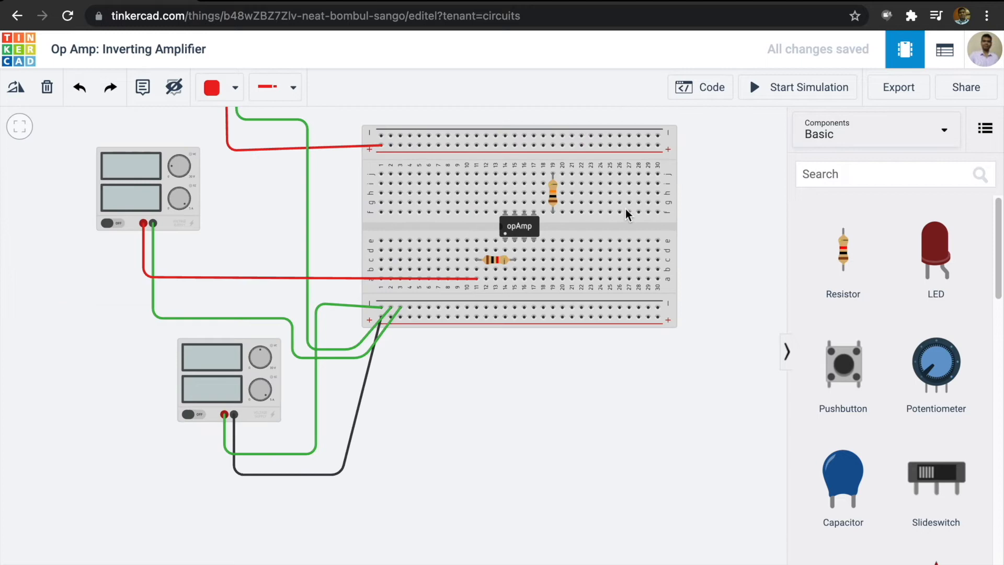
pyautogui.scroll(5, 629, 208)
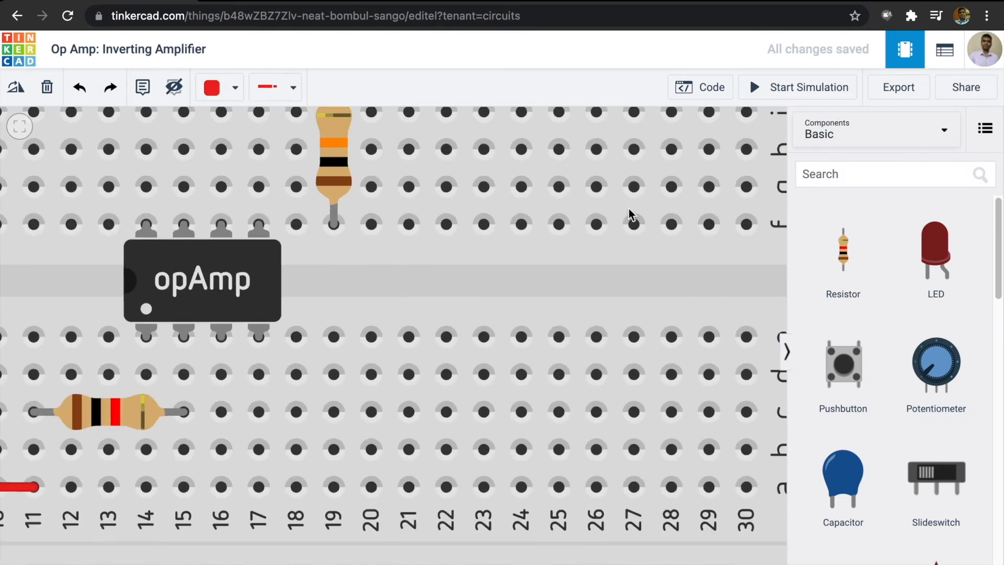
pyautogui.click(470, 292)
pyautogui.moveTo(470, 291); pyautogui.dragTo(559, 326)
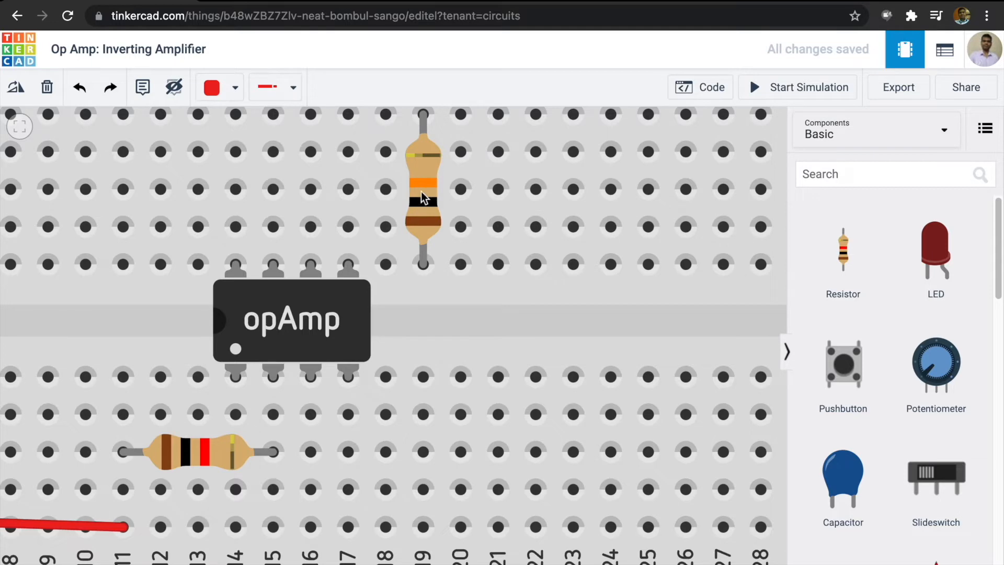
# Rotate resistor Rf to horizontal and position it in row i, spanning columns 16 to 20
pyautogui.scroll(-8, 421, 198)
pyautogui.scroll(2, 421, 198)
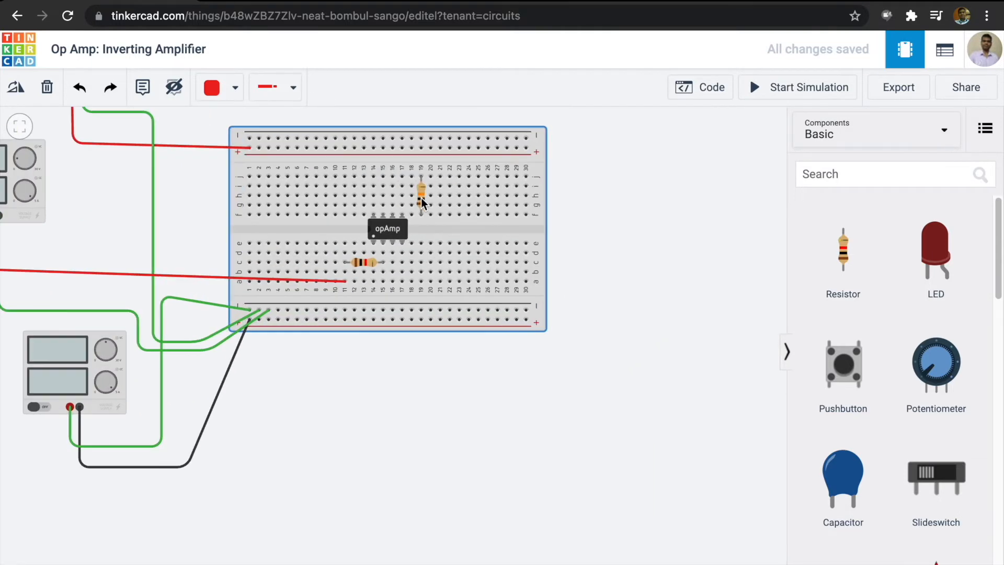
pyautogui.scroll(2, 421, 197)
pyautogui.click(421, 198)
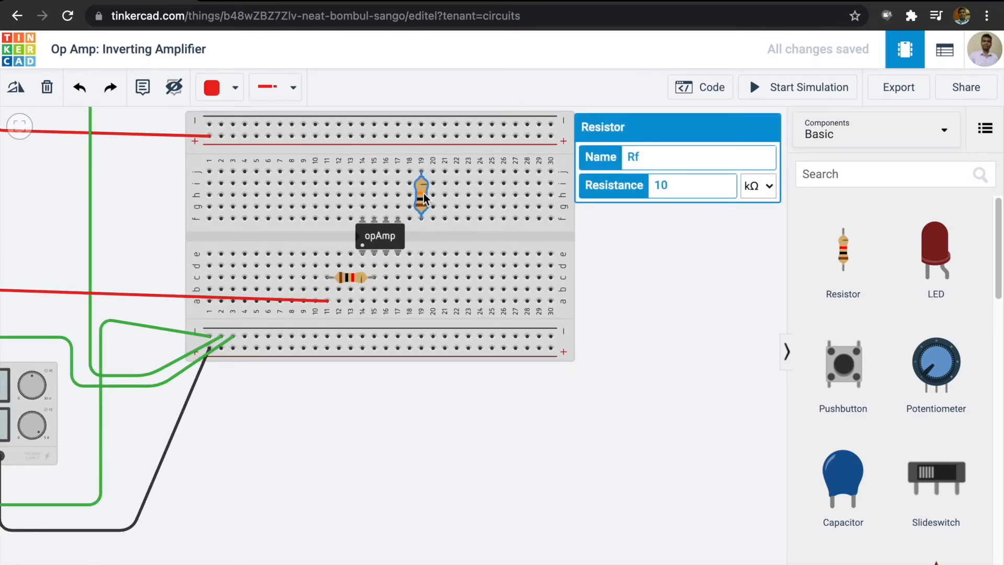
pyautogui.press('r')
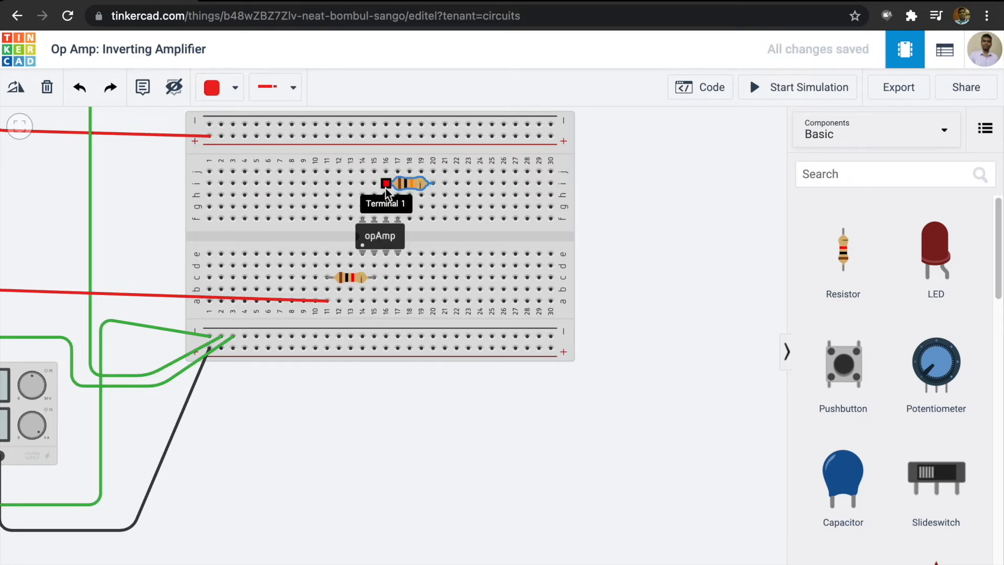
# Connect breadboard holes d15 and d20 with a wire and colour it yellow
pyautogui.click(374, 266)
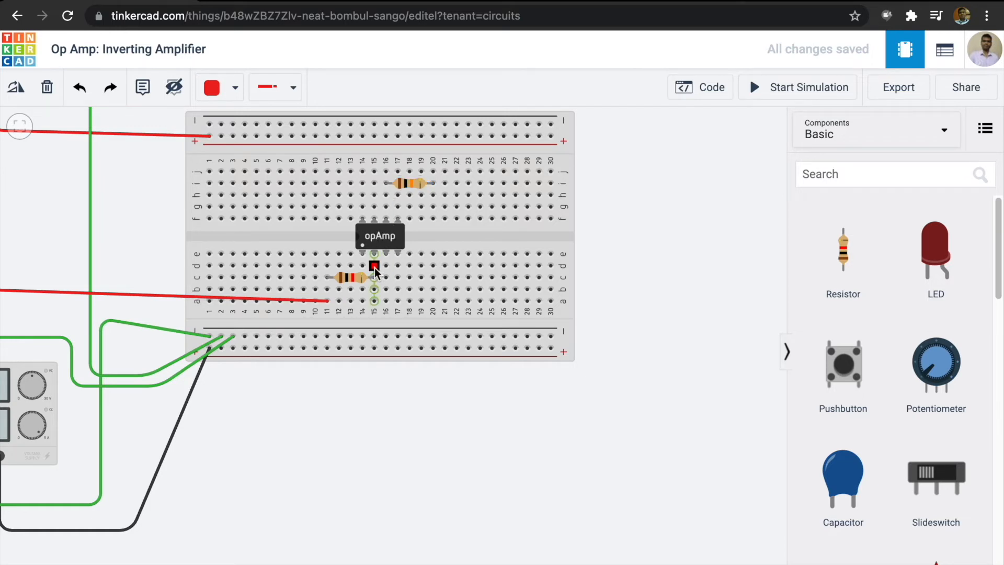
pyautogui.click(432, 265)
pyautogui.click(219, 99)
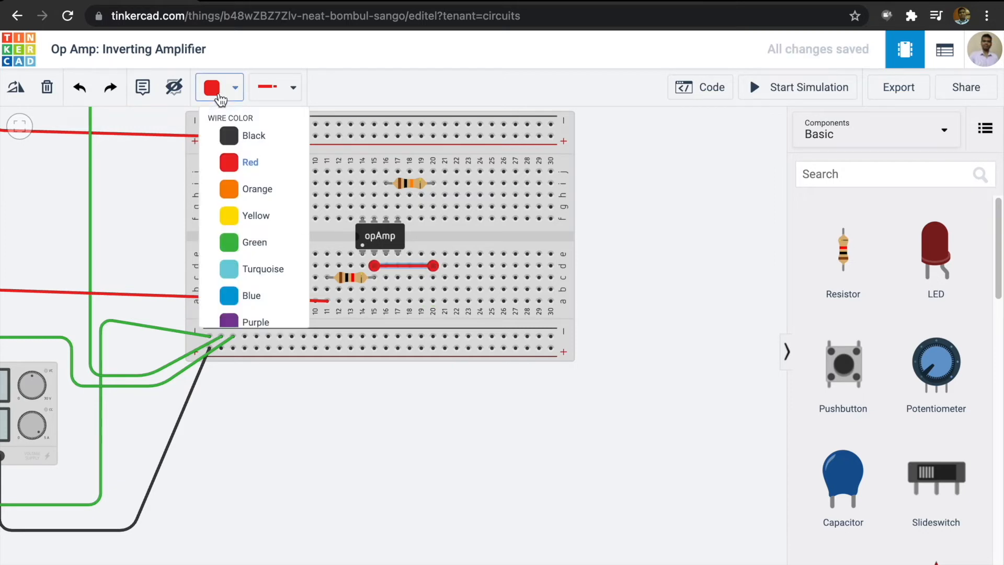
pyautogui.click(252, 218)
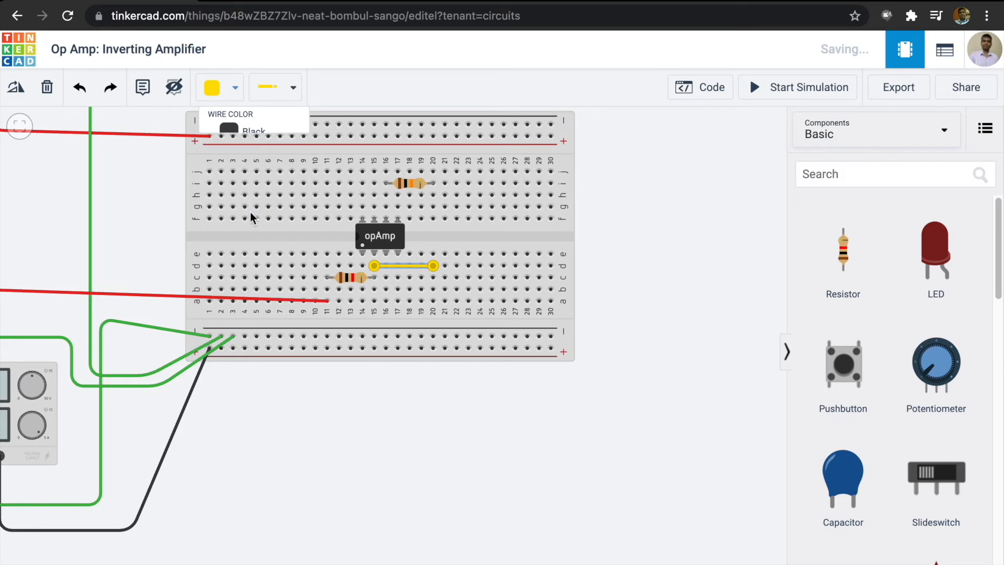
# Bridge the breadboard's centre gap with a yellow wire from hole e20 to hole f20
pyautogui.click(432, 256)
pyautogui.click(434, 219)
pyautogui.click(630, 260)
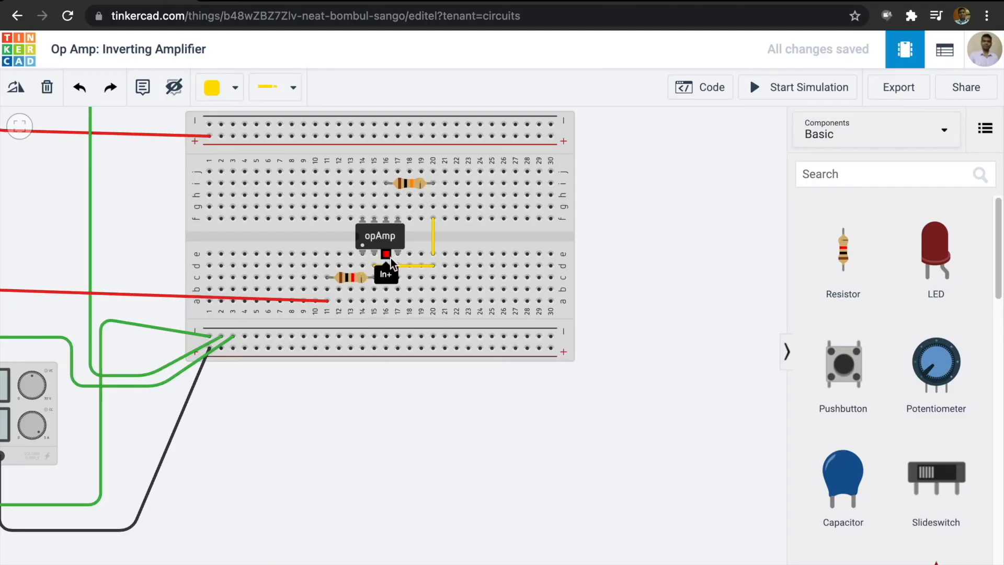
# Wire hole a16, in the op-amp's In+ column, to the breadboard's lower negative rail and colour the wire green
pyautogui.click(386, 300)
pyautogui.click(385, 336)
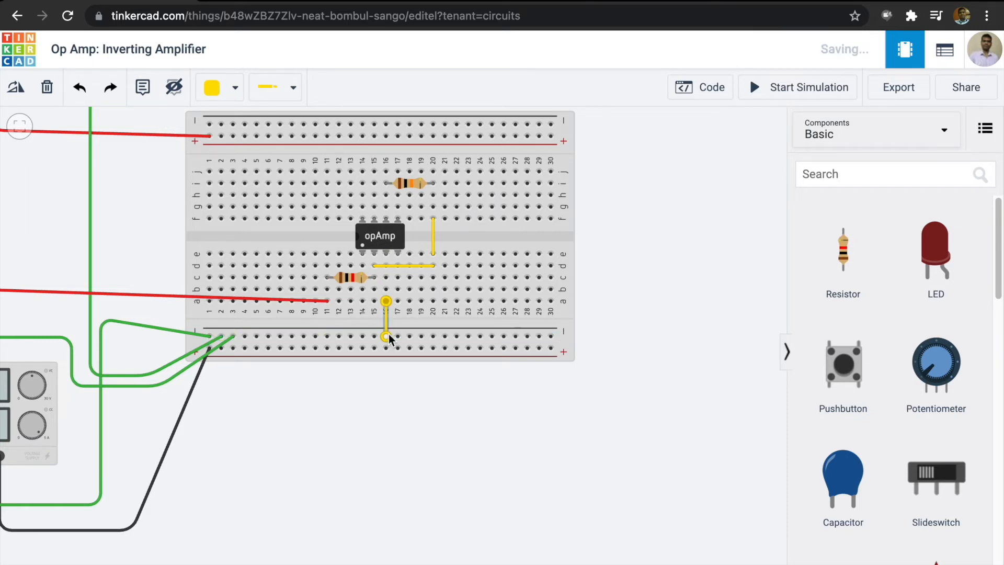
pyautogui.click(229, 99)
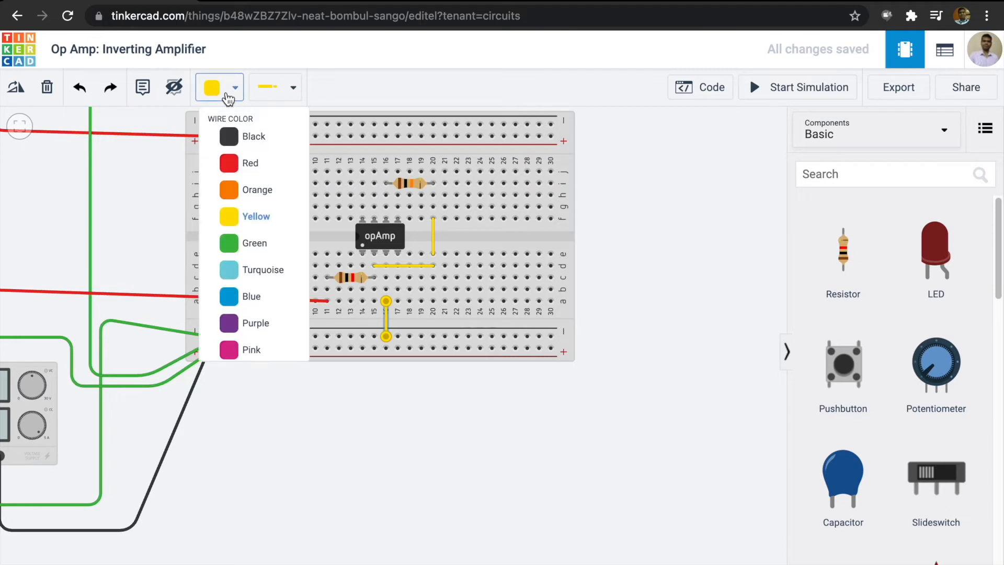
pyautogui.click(248, 248)
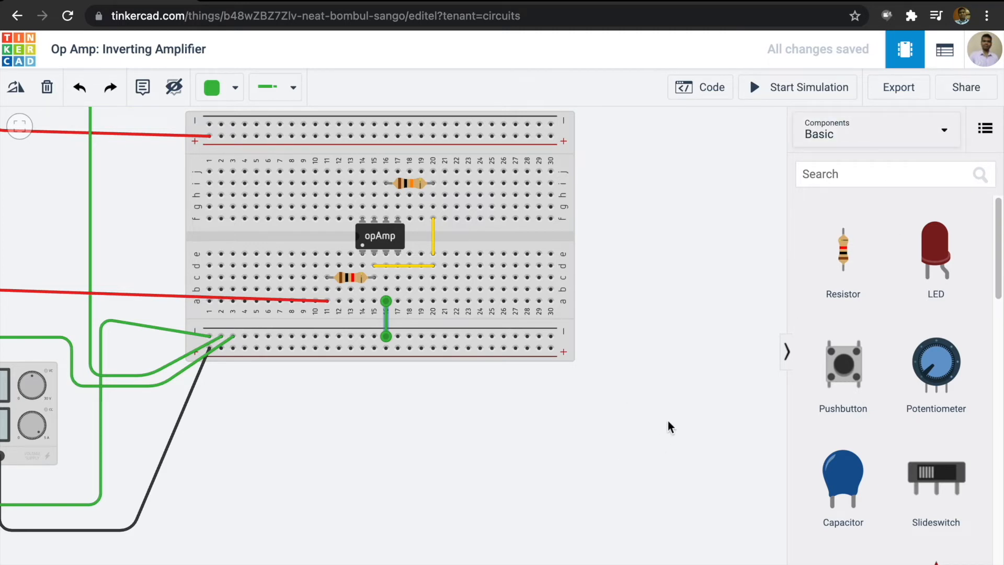
# Add a multimeter above the breadboard and name it Vin
pyautogui.scroll(-13, 874, 385)
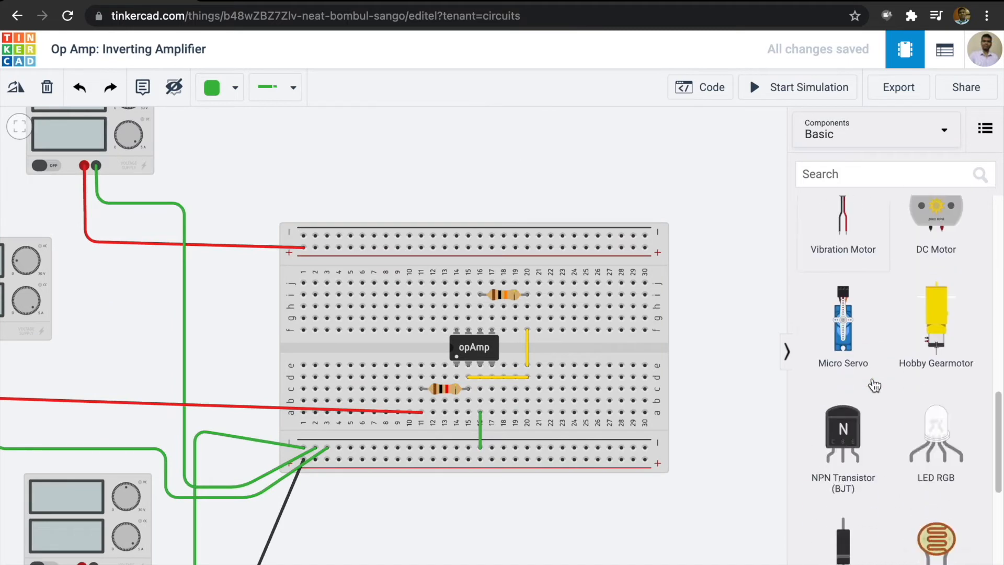
pyautogui.scroll(-8, 874, 385)
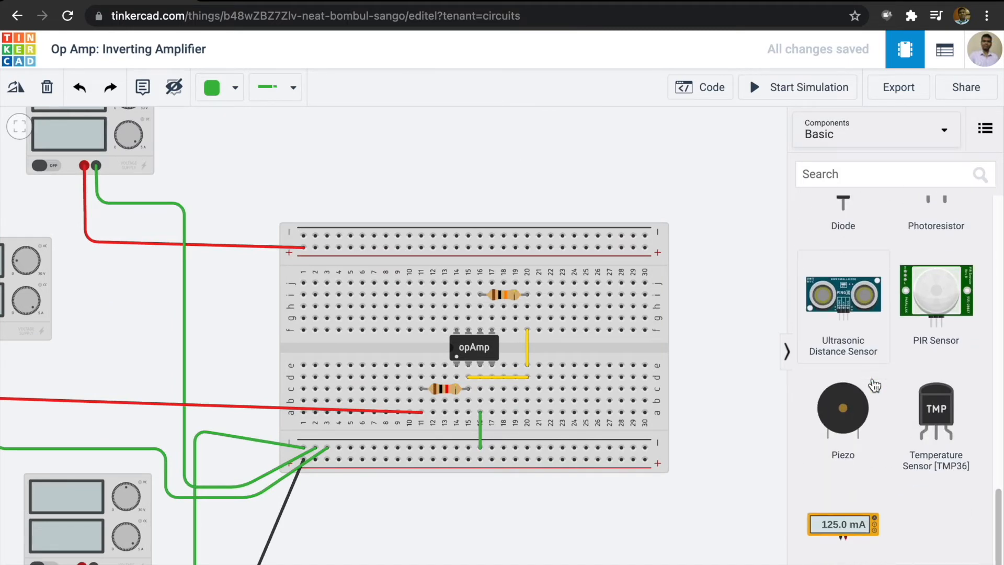
pyautogui.moveTo(844, 525); pyautogui.dragTo(324, 195)
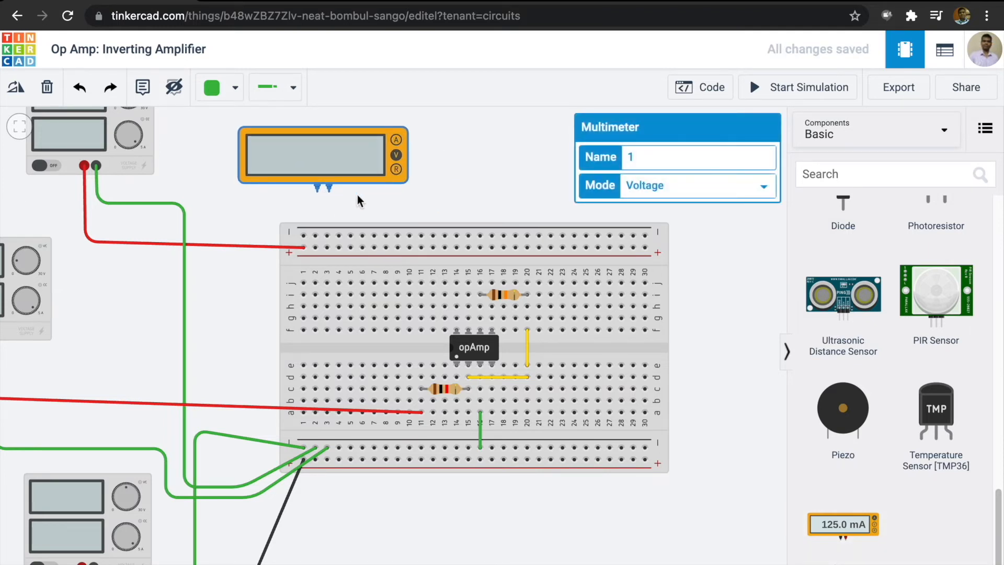
pyautogui.moveTo(658, 165); pyautogui.dragTo(622, 159)
pyautogui.write('Vin')
pyautogui.click(716, 259)
# Add a second multimeter beside the Vin meter and name it Vout
pyautogui.moveTo(834, 541); pyautogui.dragTo(542, 194)
pyautogui.click(610, 161)
pyautogui.write('Vout')
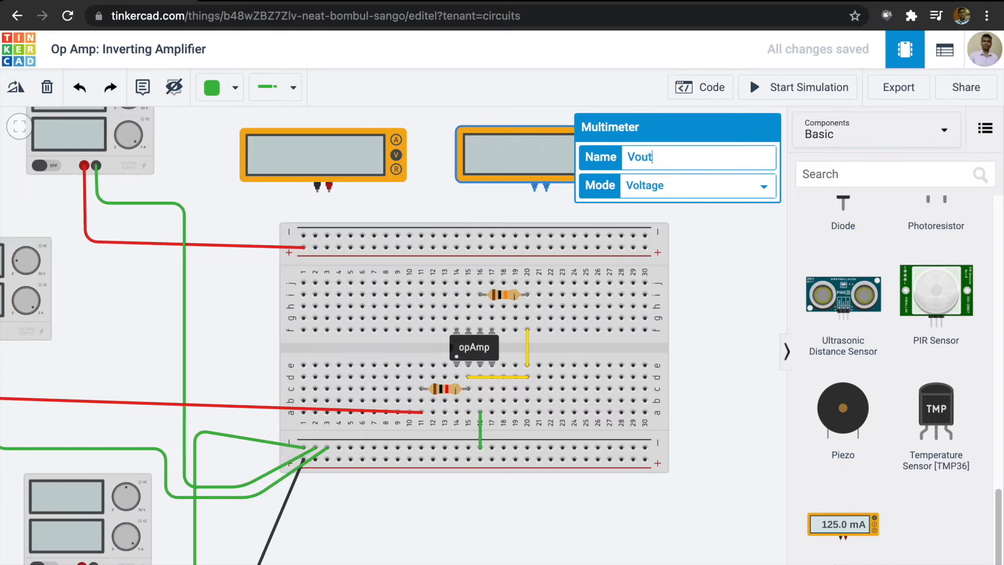
pyautogui.click(712, 297)
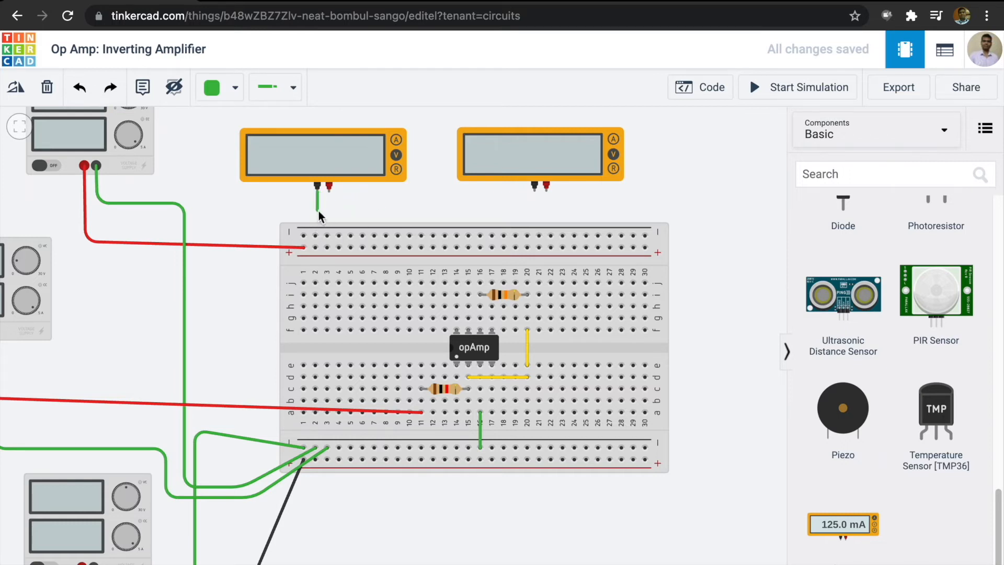
# Route a green wire from the Vin multimeter's negative terminal around the breadboard to the end of its lower negative rail
pyautogui.click(319, 211)
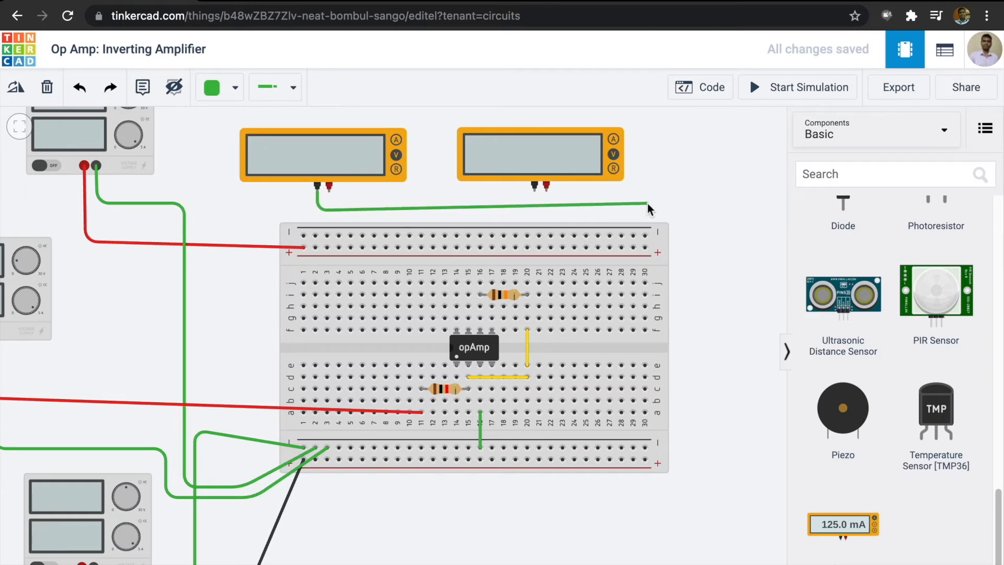
pyautogui.click(702, 212)
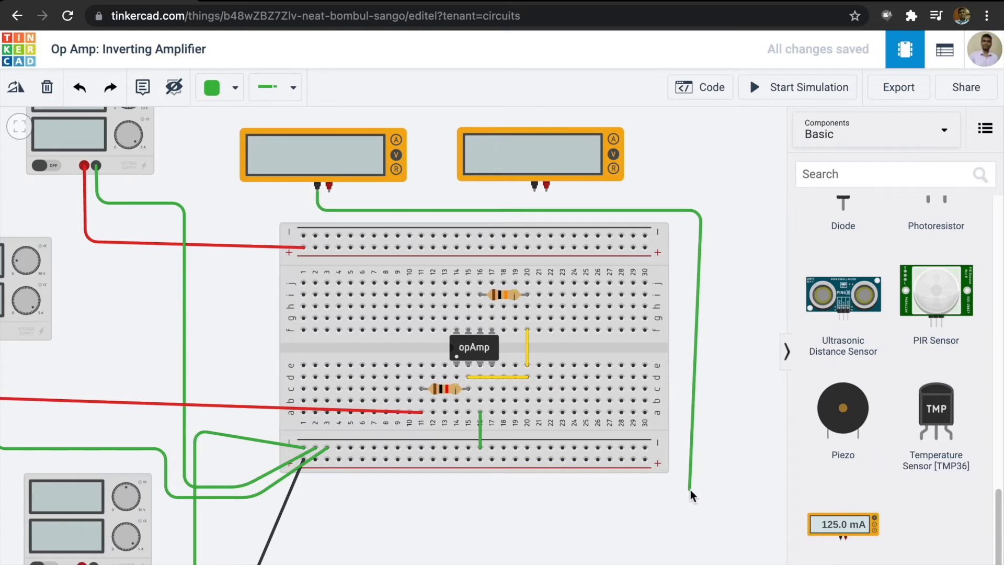
pyautogui.click(694, 446)
pyautogui.click(644, 446)
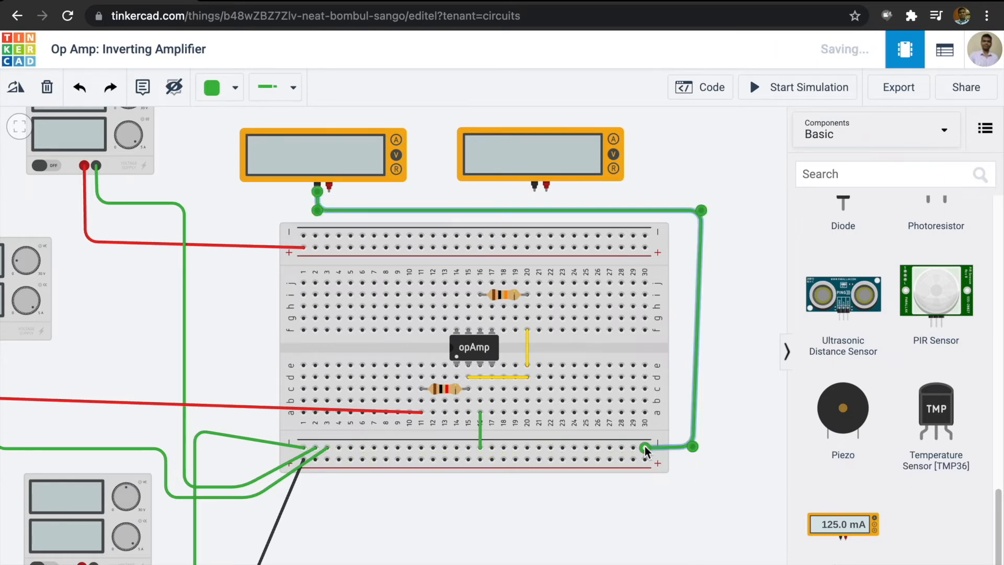
# Route a green wire from the Vout multimeter's negative terminal around the breadboard to its lower negative rail near column 28
pyautogui.click(534, 190)
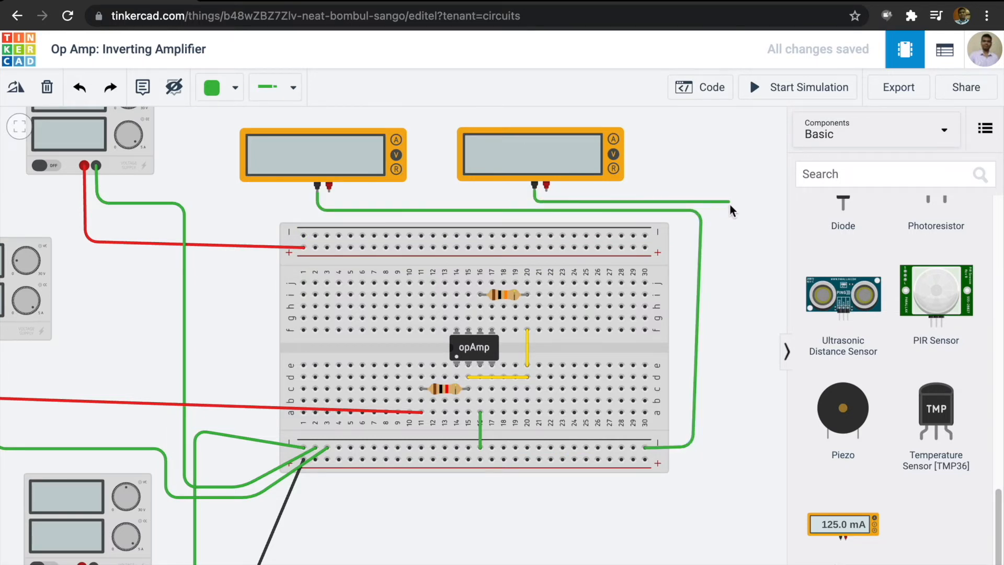
pyautogui.click(730, 204)
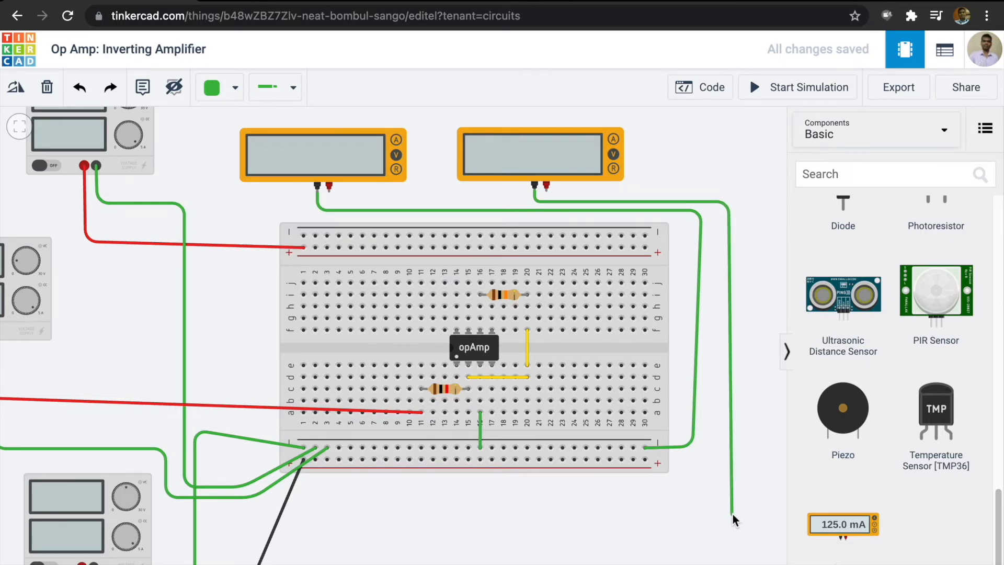
pyautogui.click(728, 510)
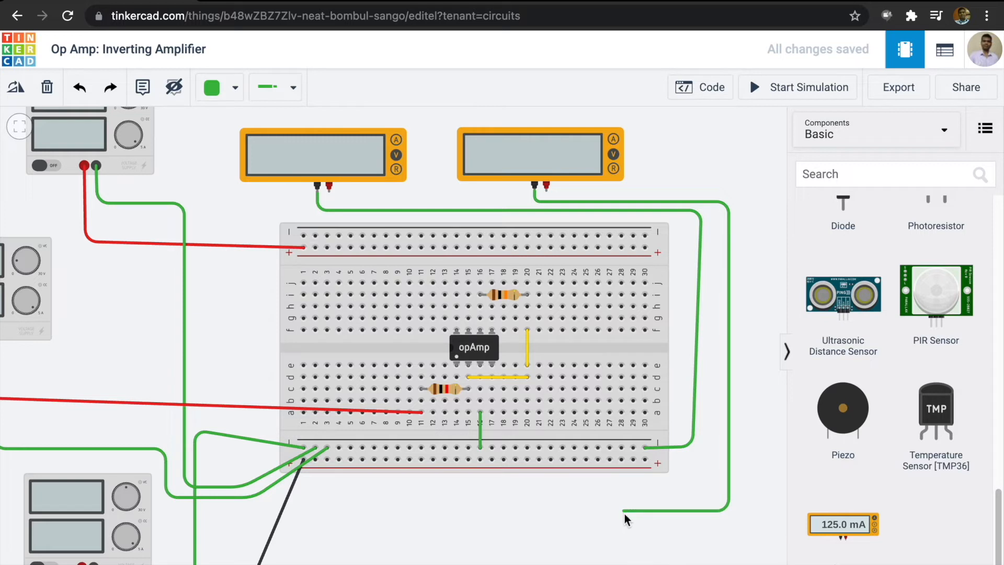
pyautogui.click(624, 512)
pyautogui.click(621, 448)
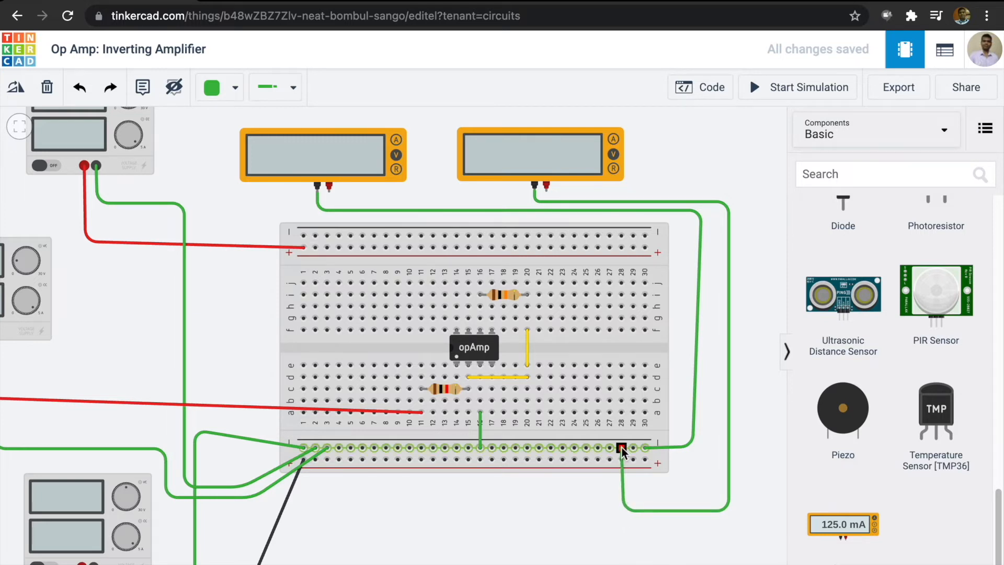
pyautogui.click(765, 219)
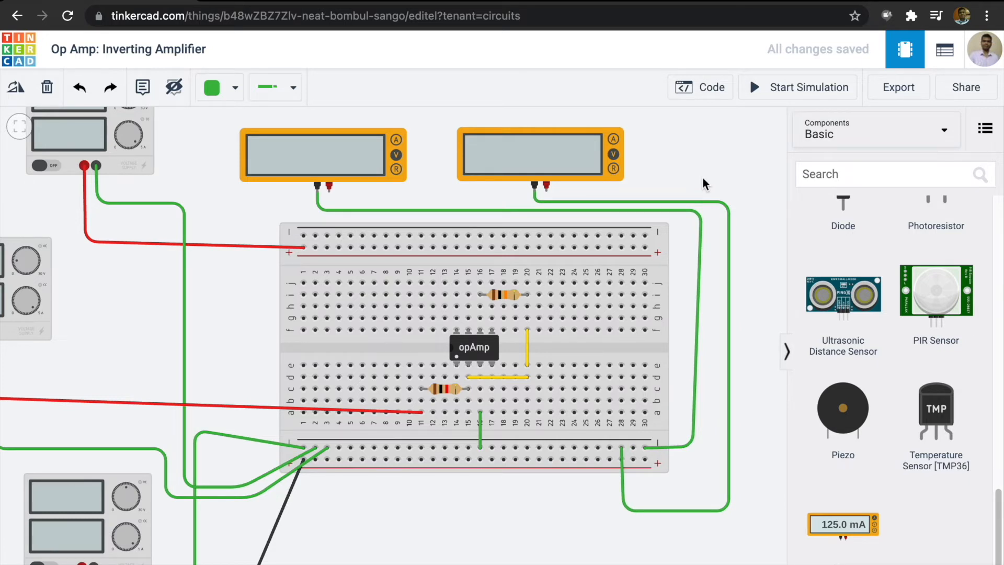
# Connect the Vin multimeter's positive terminal to hole d11 and the Vout multimeter's to hole j16, using red wires
pyautogui.click(329, 191)
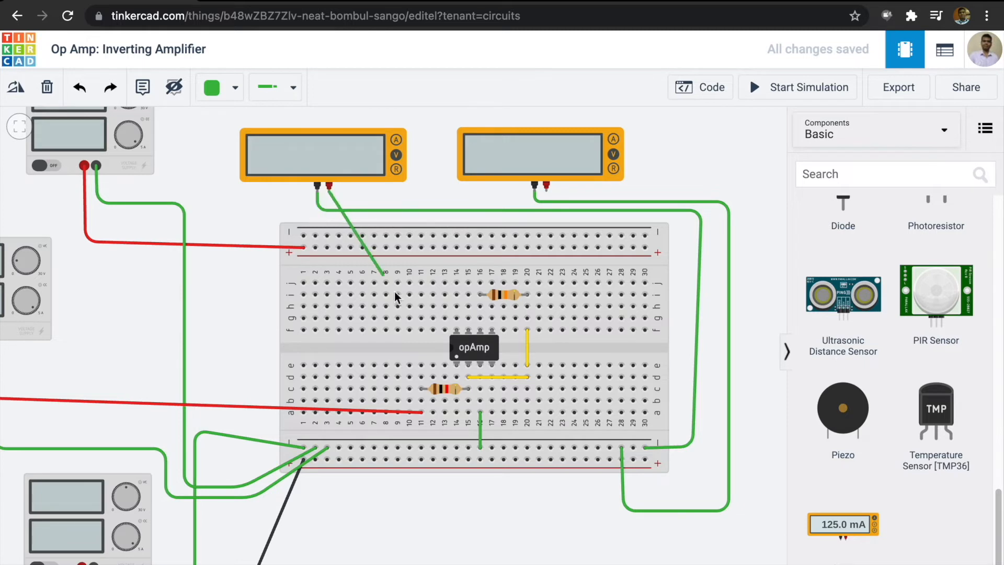
pyautogui.click(422, 377)
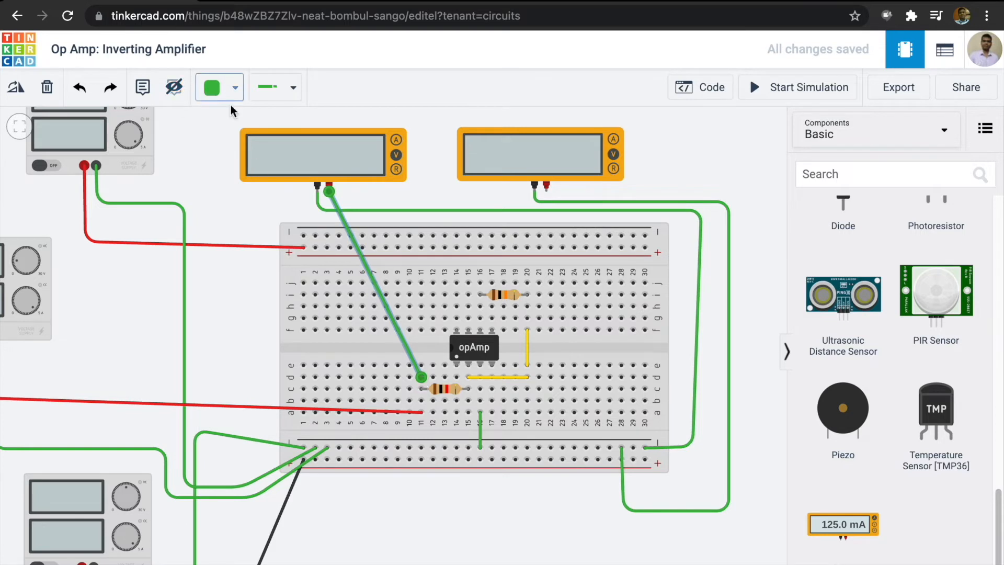
pyautogui.click(271, 92)
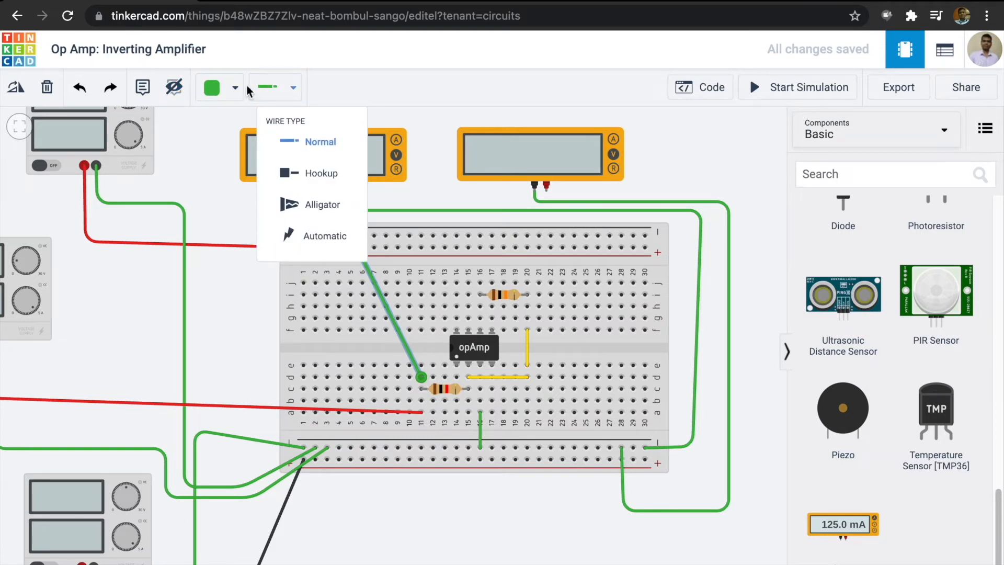
pyautogui.click(219, 97)
pyautogui.click(235, 165)
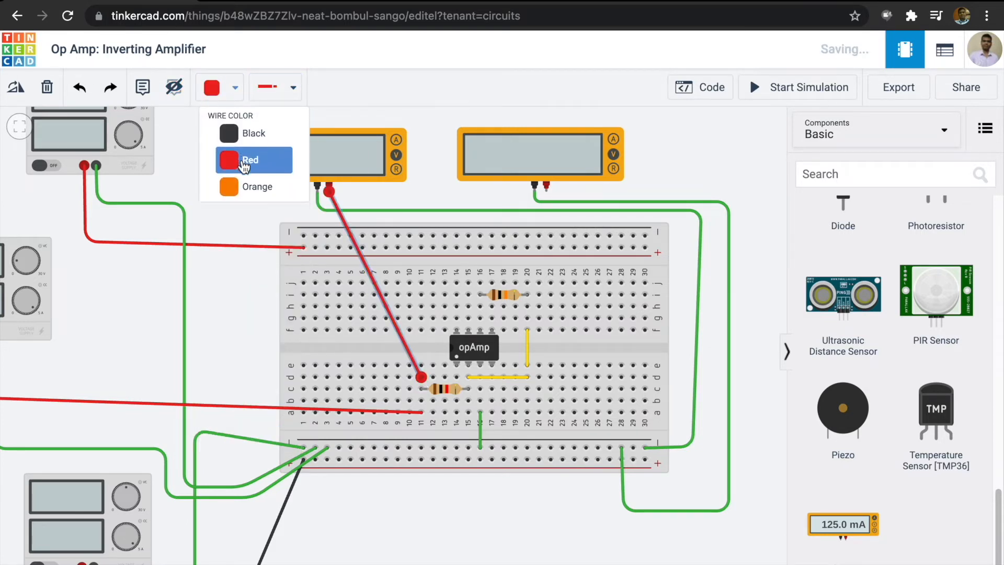
pyautogui.click(546, 191)
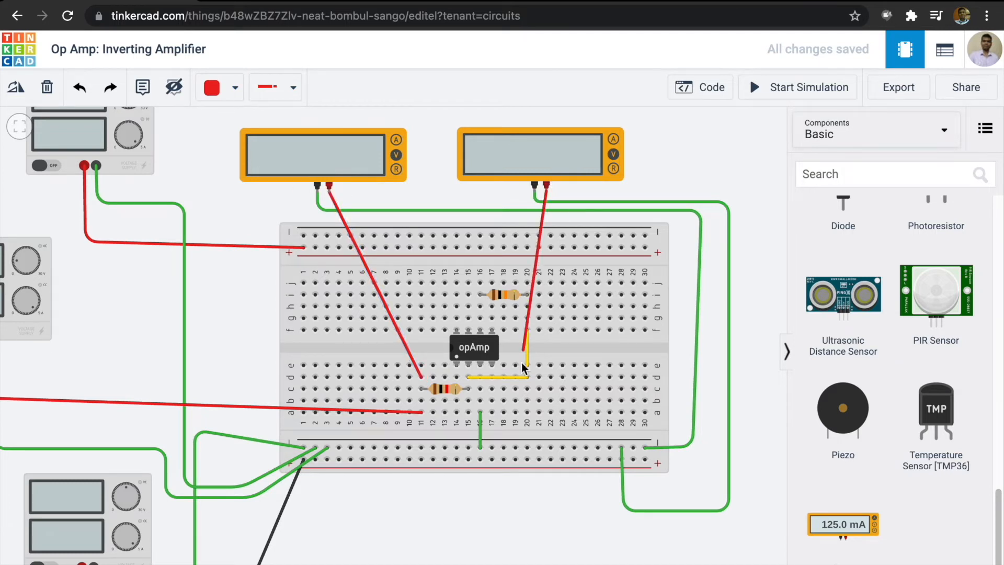
pyautogui.click(480, 284)
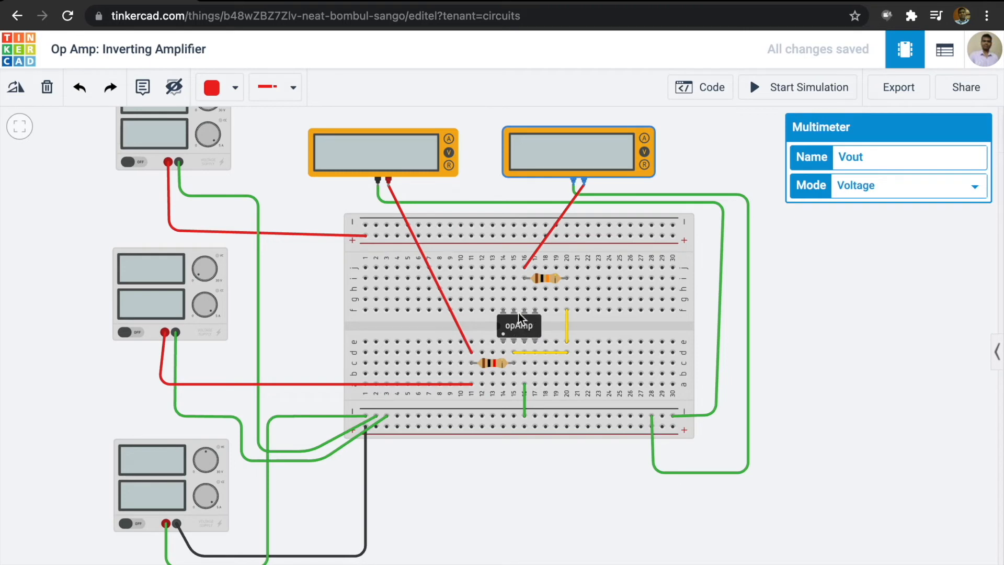
# Wire hole j15, in the op-amp's positive supply column, to the breadboard's upper positive rail in red
pyautogui.click(513, 268)
pyautogui.click(514, 268)
pyautogui.click(513, 237)
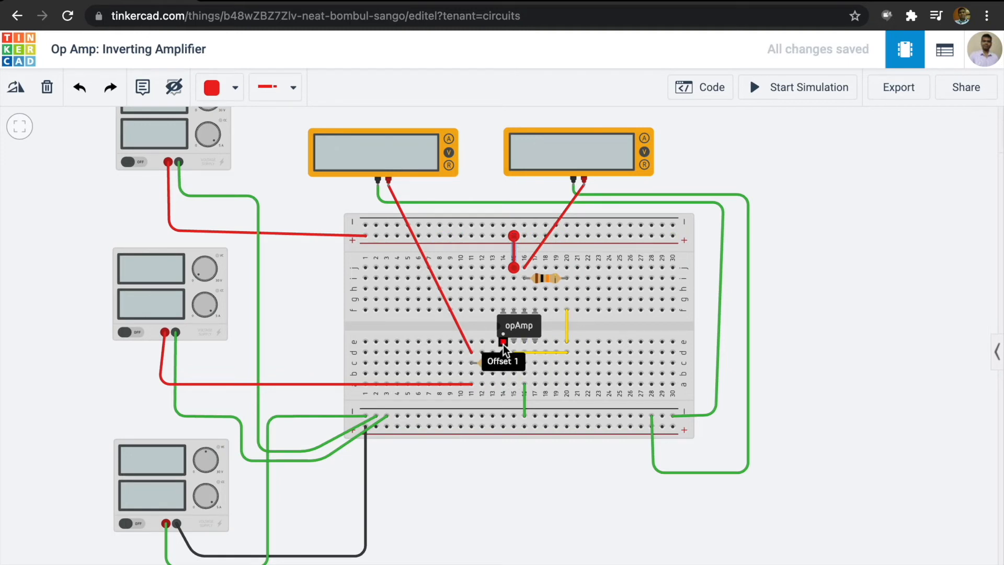
# Wire hole a17, in the op-amp's negative supply column, to the breadboard's lower positive rail and colour the wire black
pyautogui.click(535, 384)
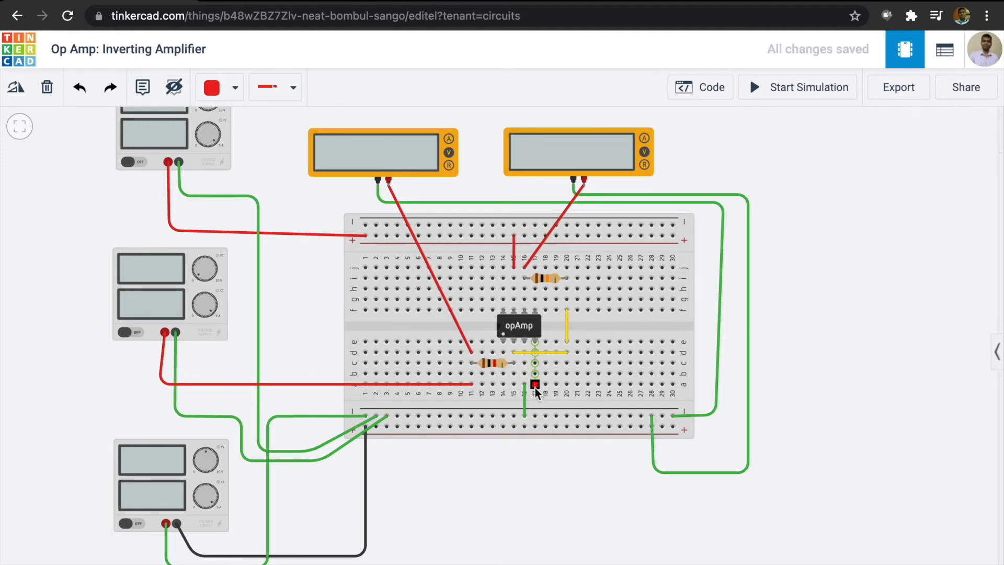
pyautogui.click(535, 428)
pyautogui.click(230, 89)
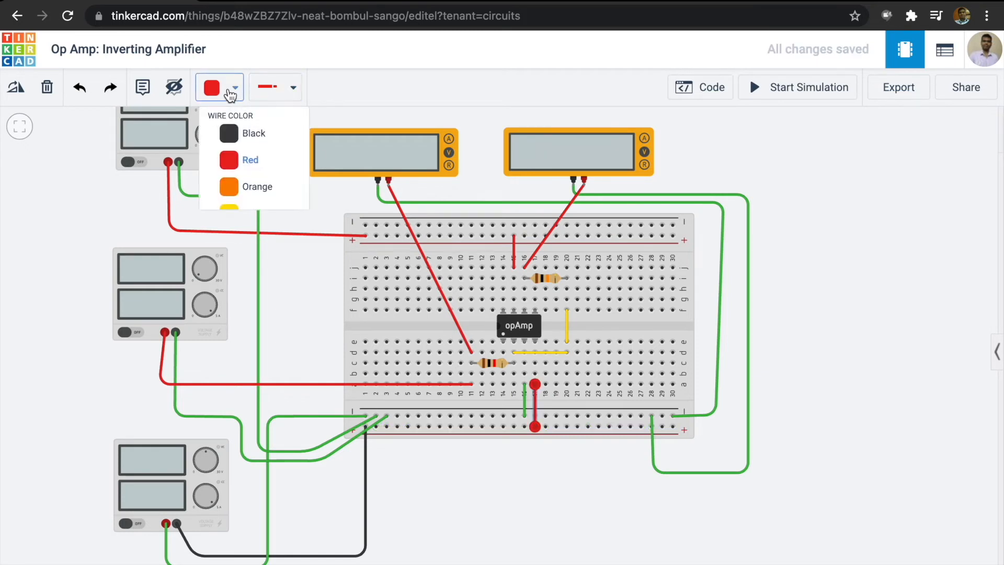
pyautogui.click(229, 136)
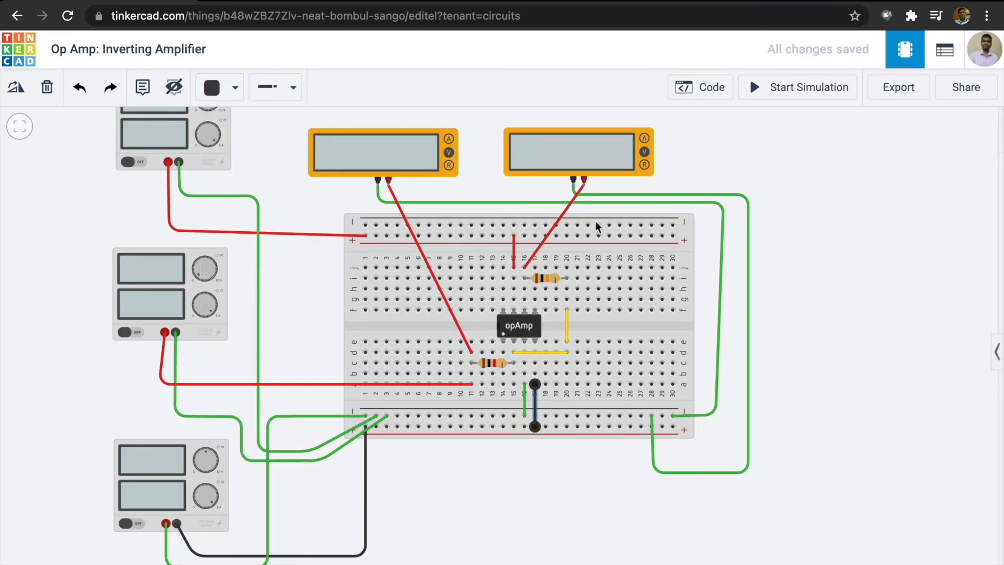
pyautogui.click(839, 342)
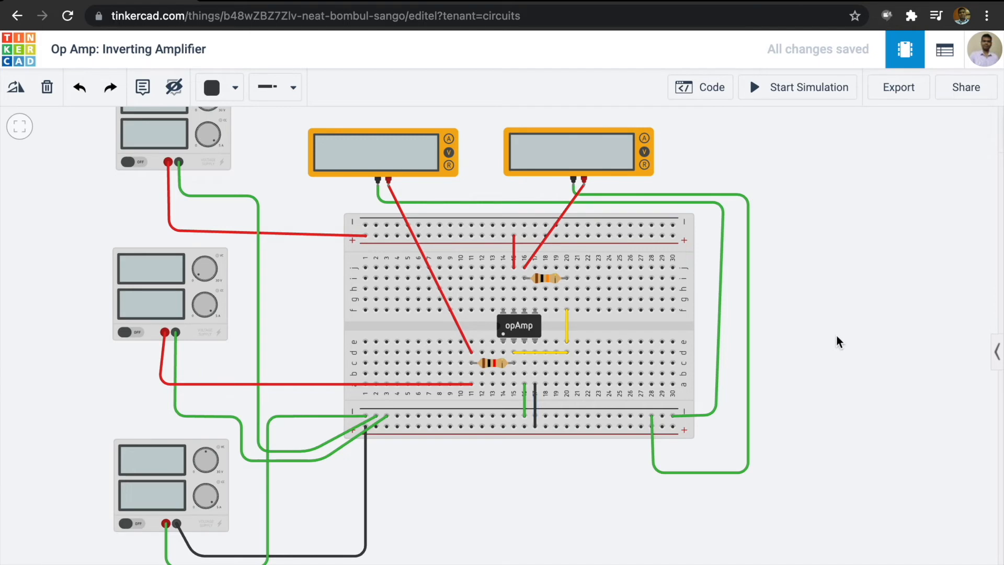
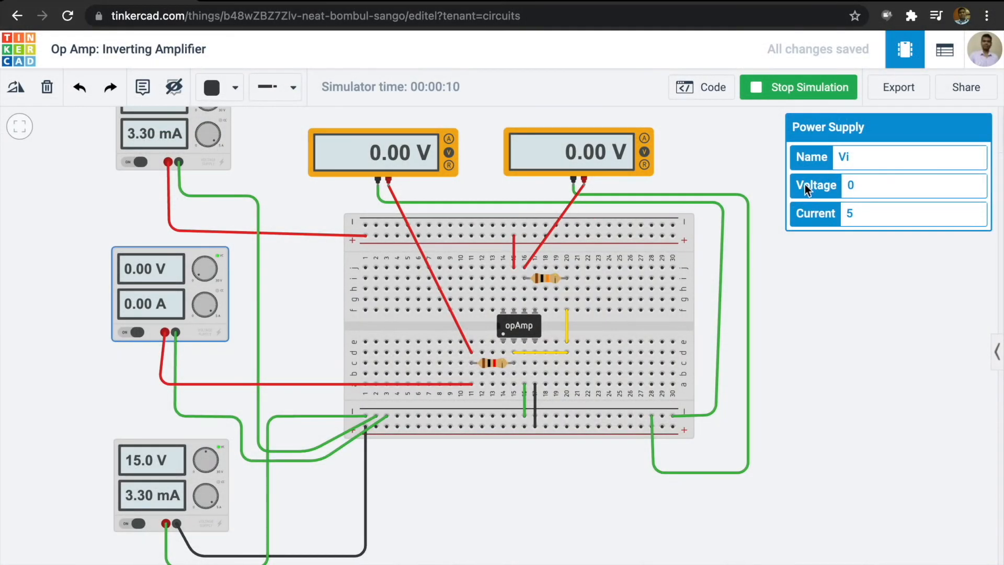
# Set the Vi power supply's voltage to 0.2 and record -2 as the matching Vout in cell B4 of the Excel sheet
pyautogui.doubleClick(849, 185)
pyautogui.write('0.2')
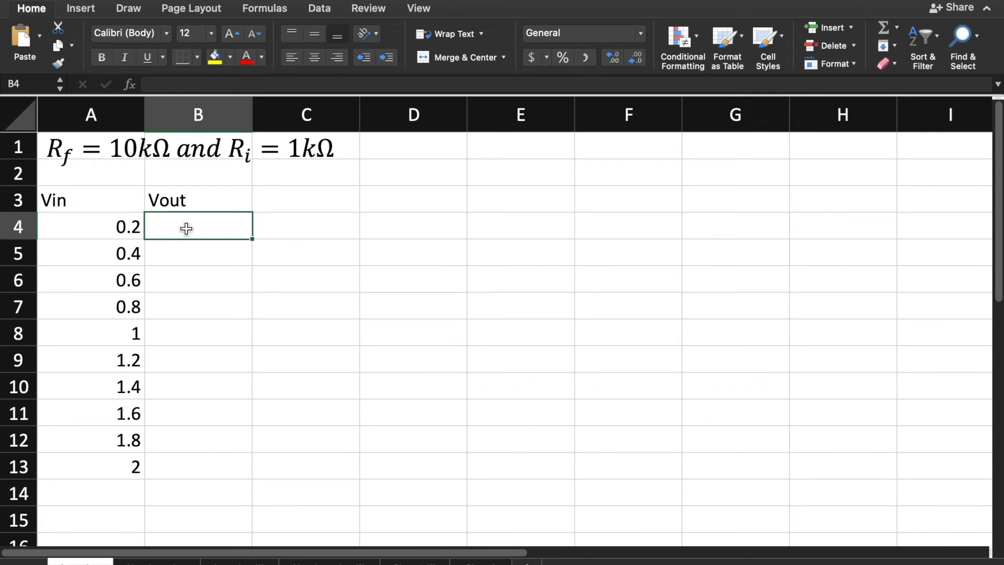
pyautogui.write('-')
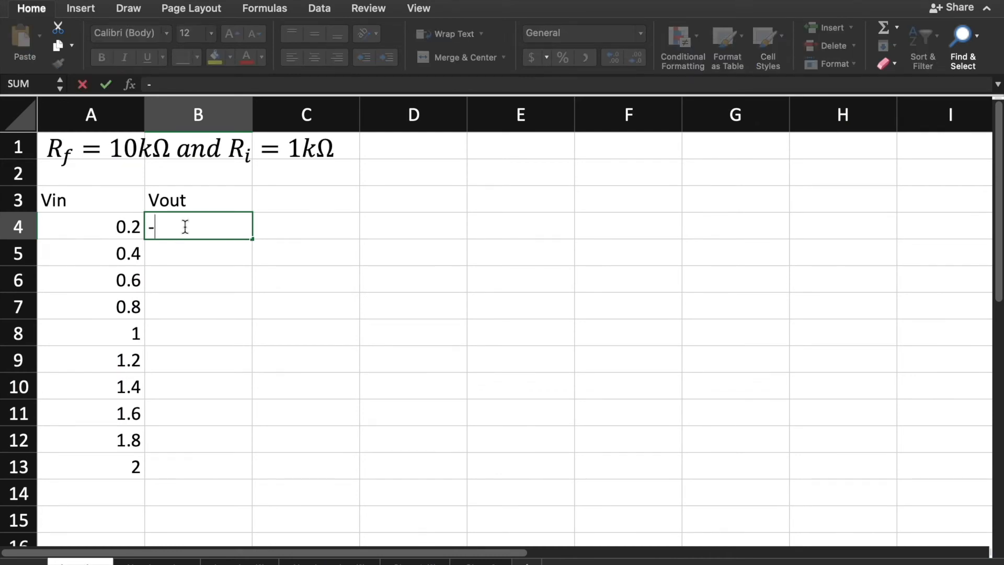
pyautogui.write('2')
# Enter the column heading "Gain" in cell C3
pyautogui.click(282, 202)
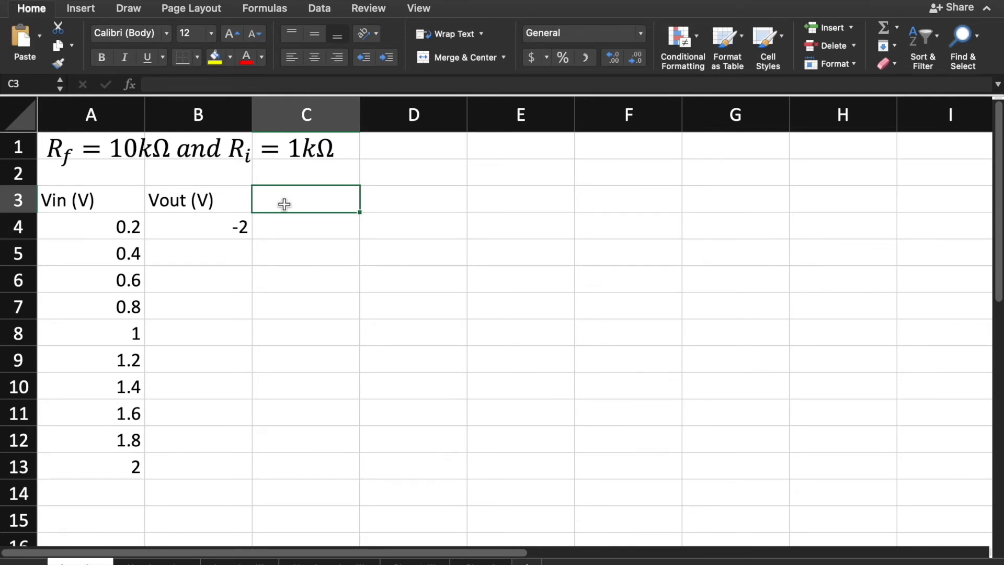
pyautogui.write('g')
pyautogui.press('BackSpace')
pyautogui.write('Gain')
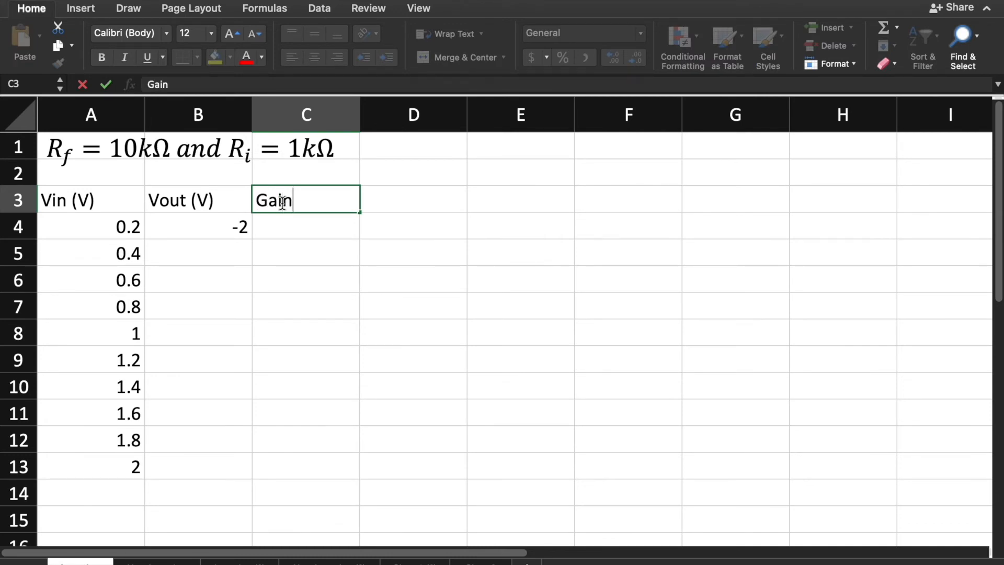
# Calculate the gain in cell C4 with the formula =B4/A4
pyautogui.click(287, 224)
pyautogui.write('=')
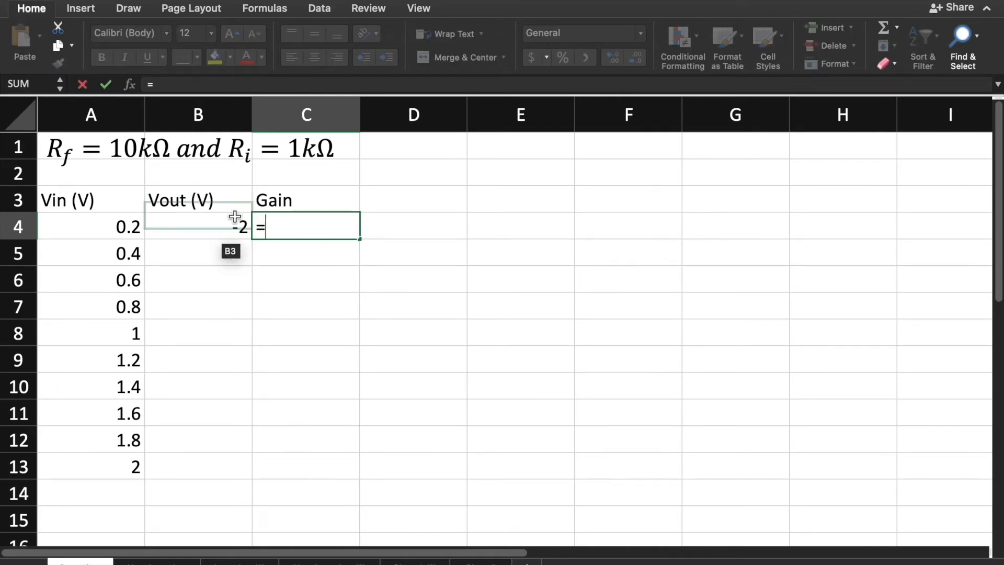
pyautogui.click(226, 230)
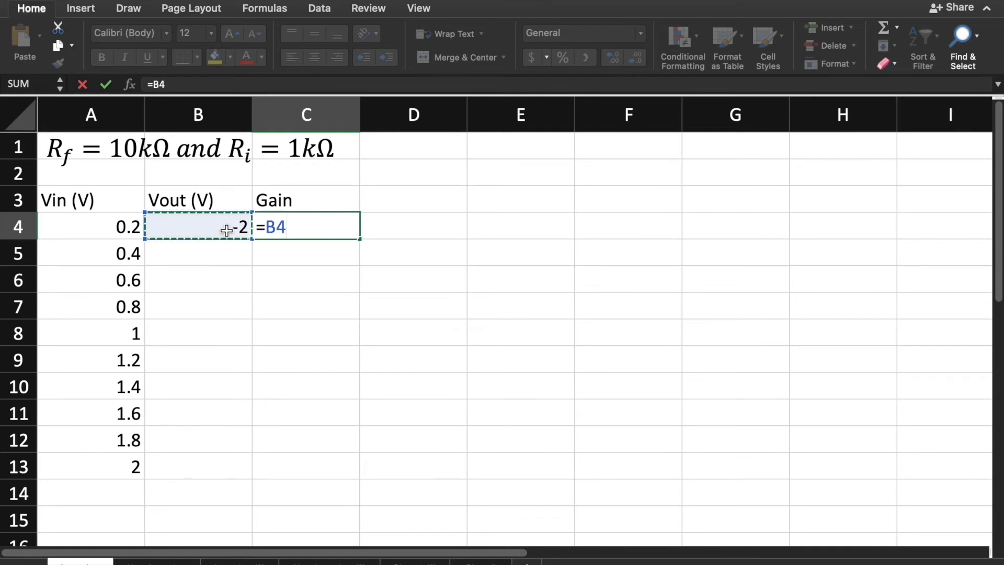
pyautogui.write('?')
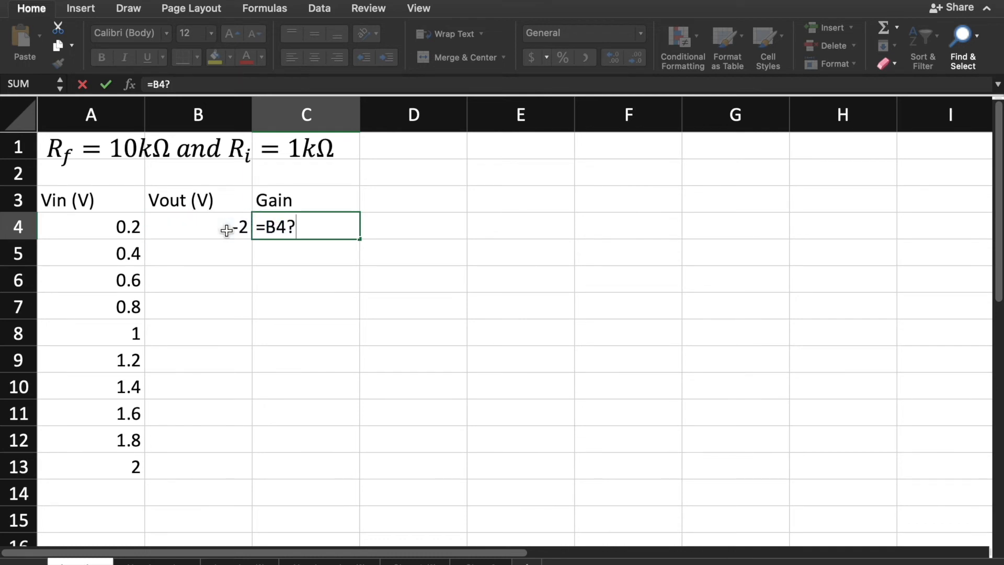
pyautogui.press('BackSpace')
pyautogui.write('/')
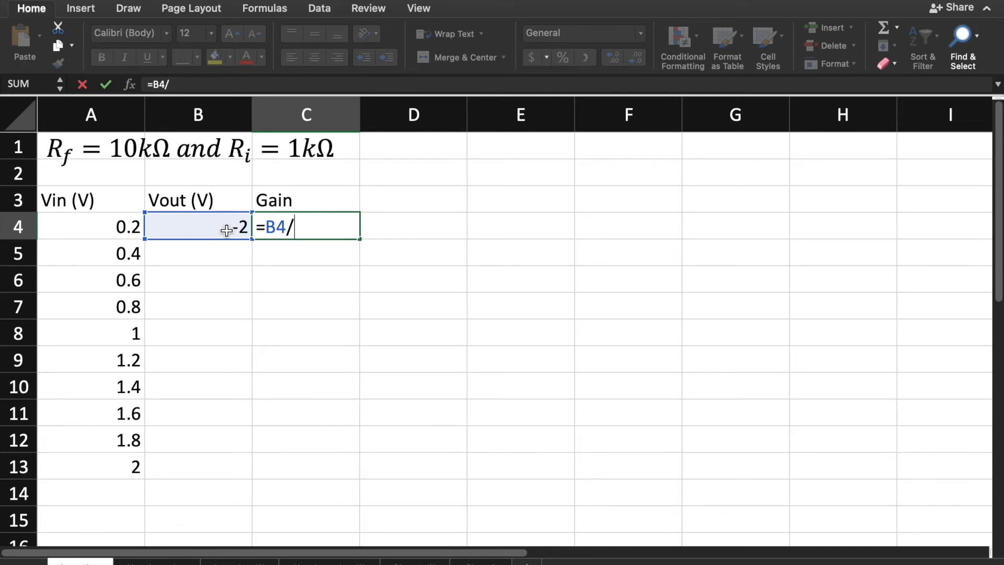
pyautogui.click(136, 232)
pyautogui.press('Return')
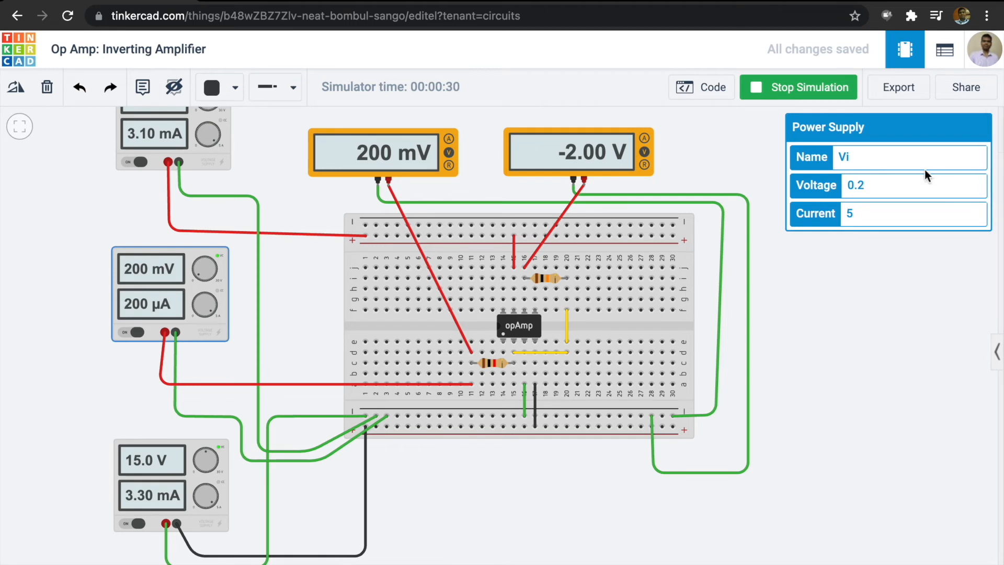
# Switch back to the Tinkercad simulation and set the Vi power supply's voltage to 0.4
pyautogui.click(872, 186)
pyautogui.moveTo(872, 186); pyautogui.dragTo(858, 186)
pyautogui.write('4')
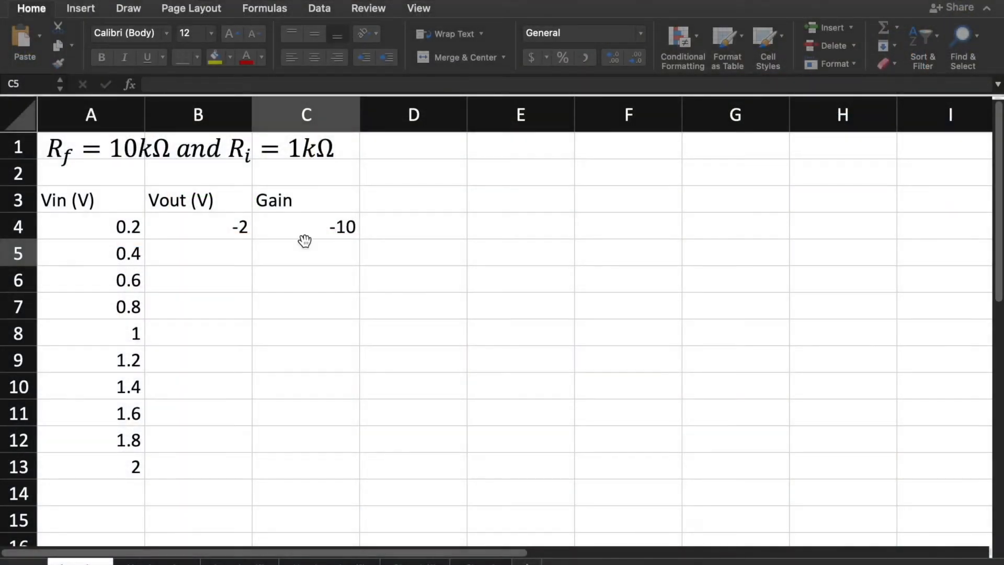
# Record -4 as the Vout for the 0.4 V input in cell B5 of the Excel sheet
pyautogui.click(202, 259)
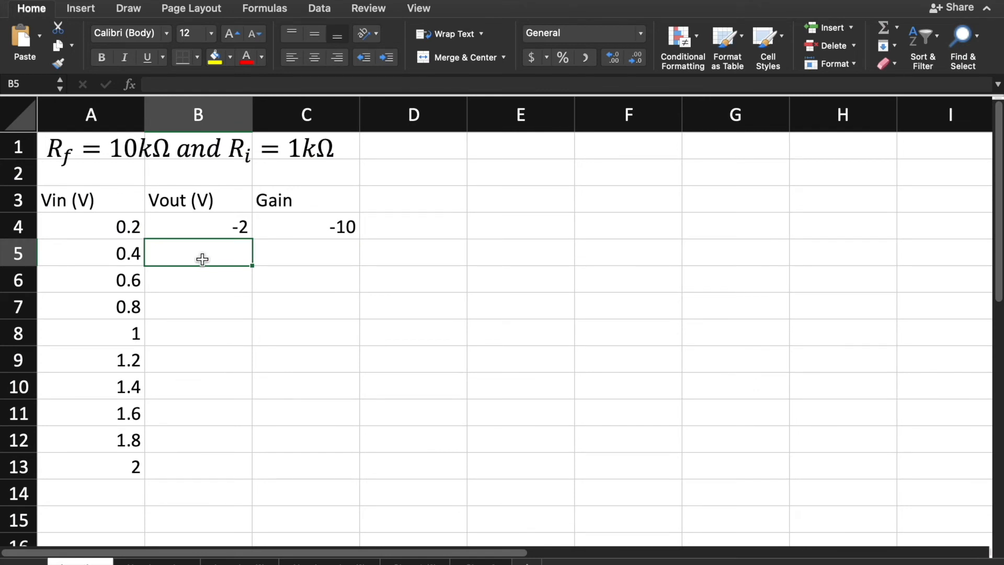
pyautogui.write('-4')
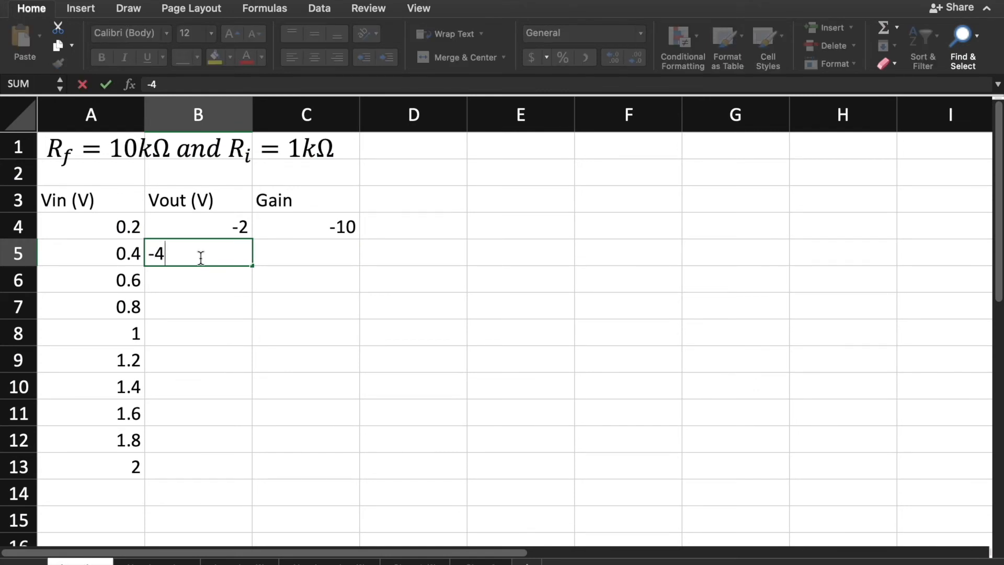
pyautogui.click(199, 277)
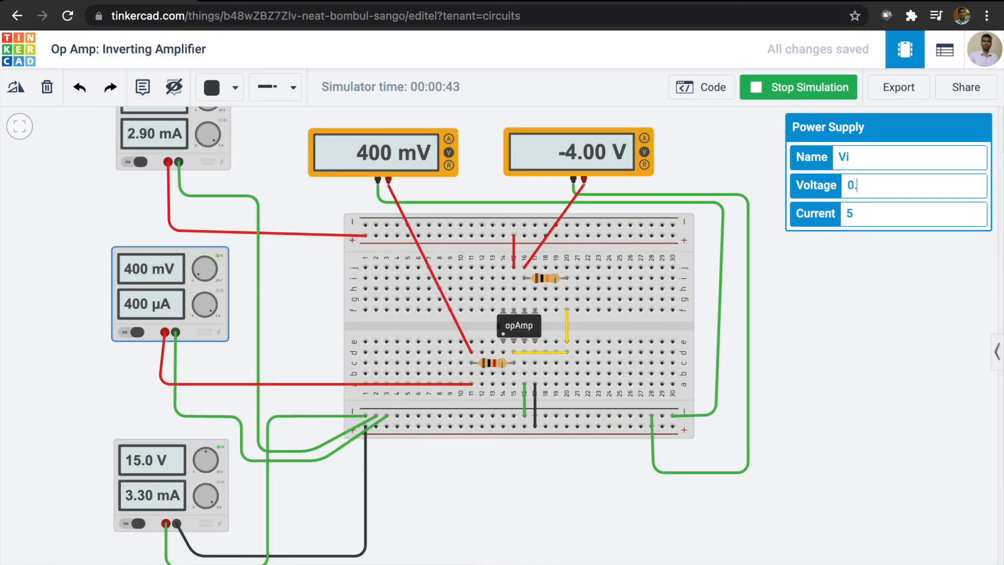
# Set the Vi power supply's voltage to 0.6 in Tinkercad and record -6 as the matching Vout in cell B6 of the Excel sheet
pyautogui.press('BackSpace')
pyautogui.write('6')
pyautogui.click(884, 280)
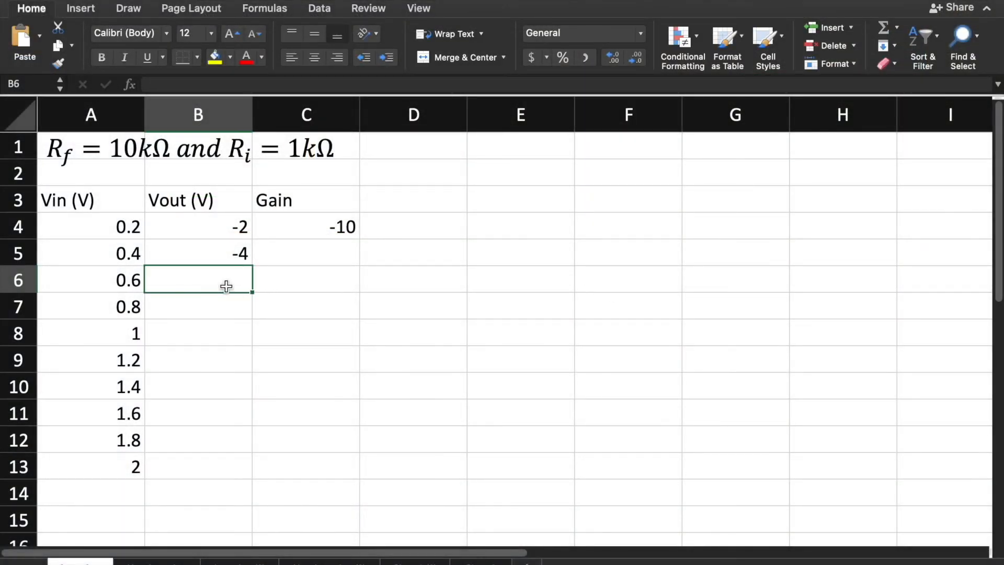
pyautogui.write('-6')
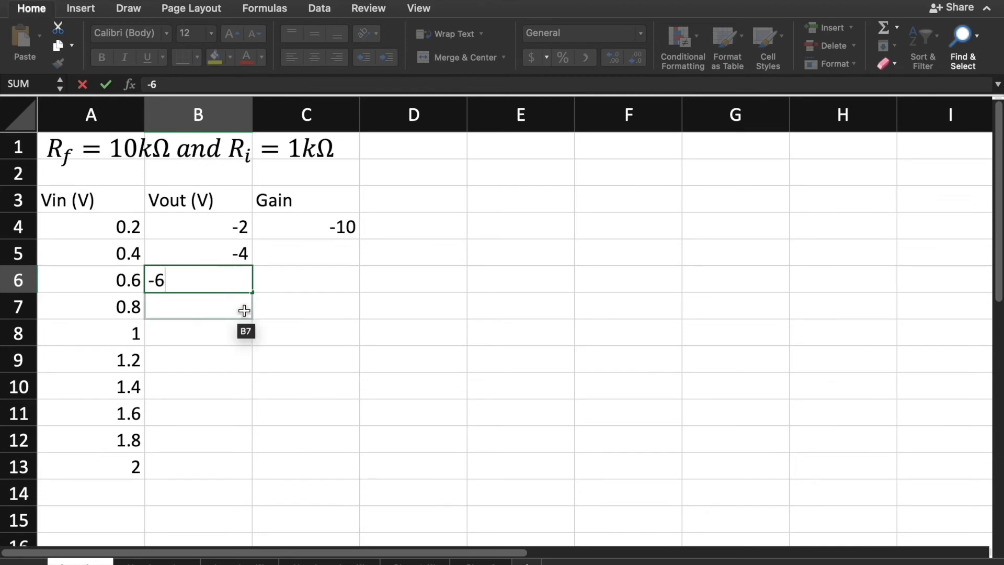
pyautogui.click(269, 343)
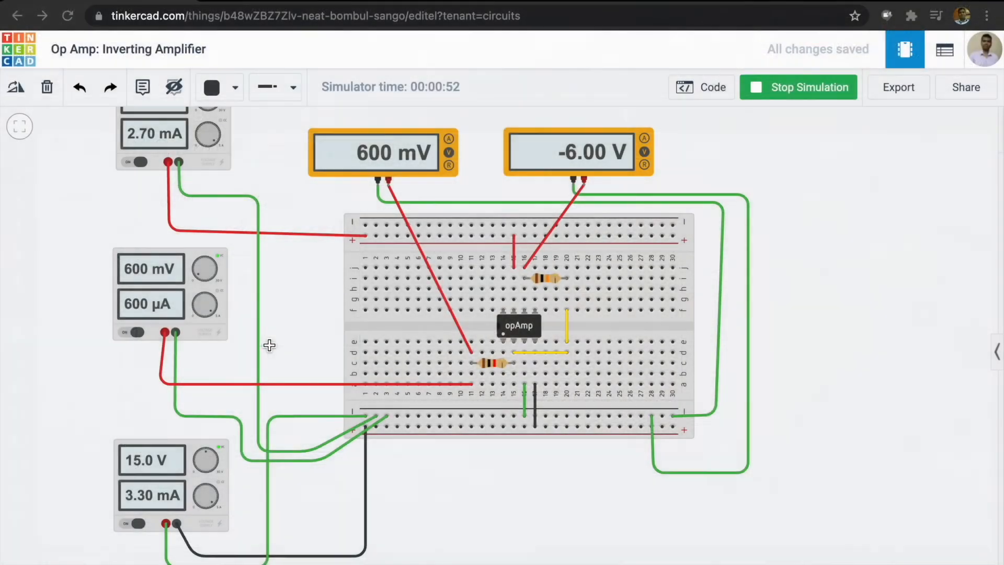
# Set the Vi power supply's voltage to 0.8 in Tinkercad and record -8 as the matching Vout in cell B7 of the Excel sheet
pyautogui.click(171, 286)
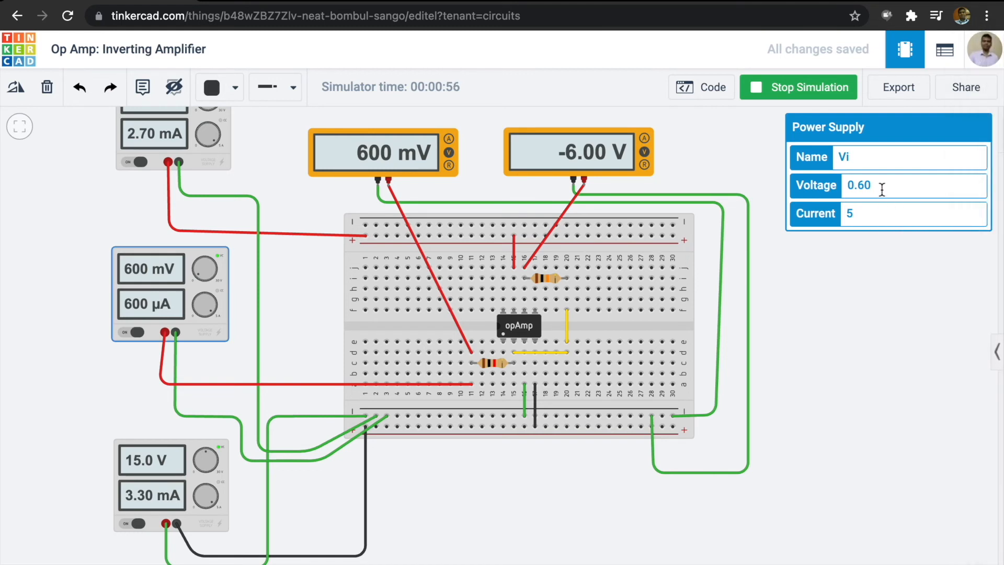
pyautogui.moveTo(880, 187); pyautogui.dragTo(860, 187)
pyautogui.write('8')
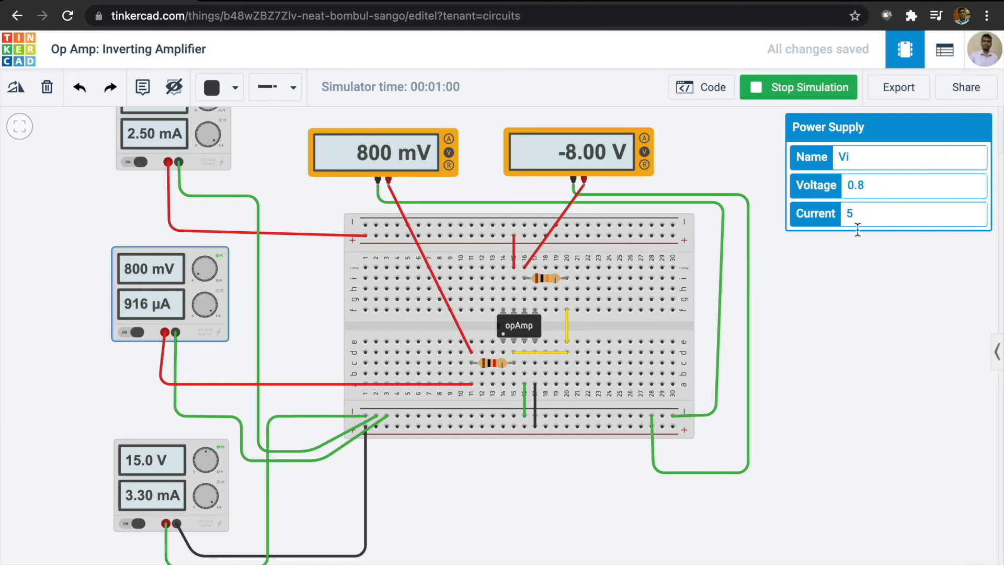
pyautogui.click(869, 332)
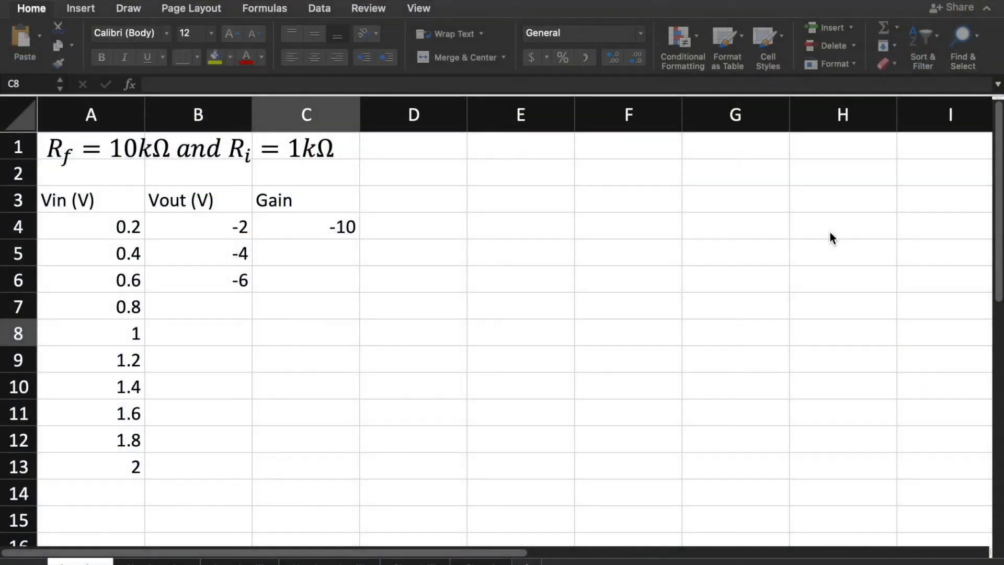
pyautogui.click(277, 330)
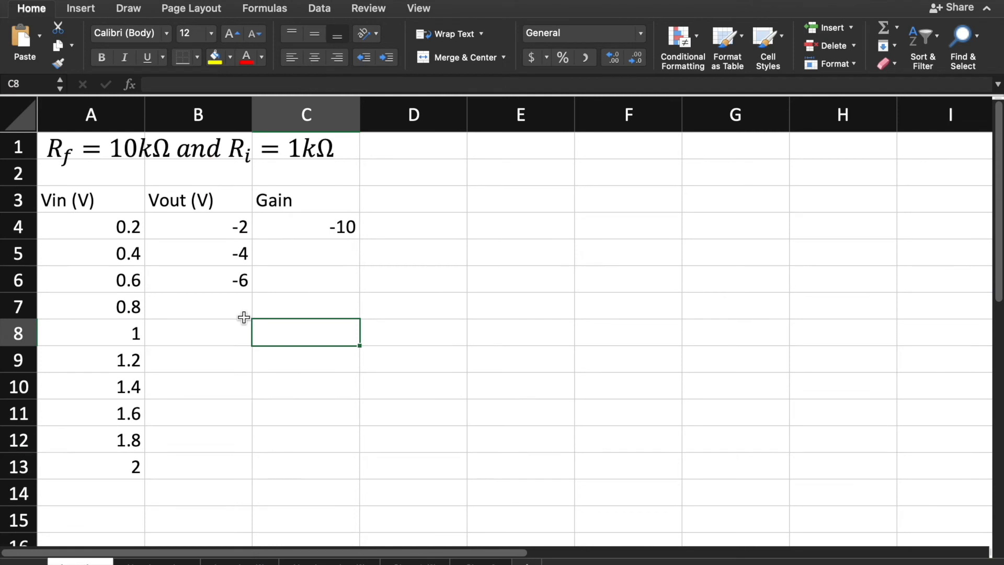
pyautogui.click(228, 309)
pyautogui.write('-8')
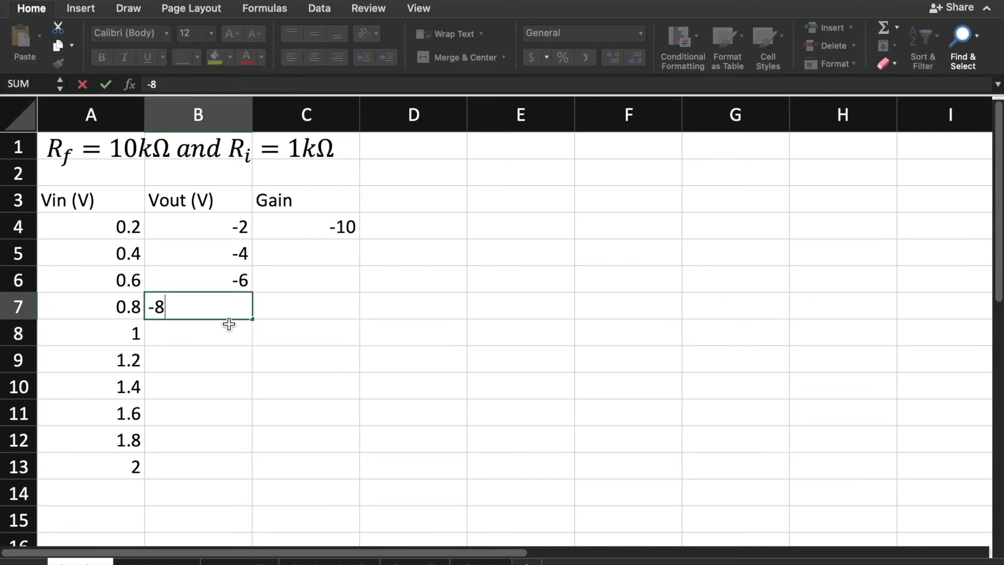
pyautogui.press('Return')
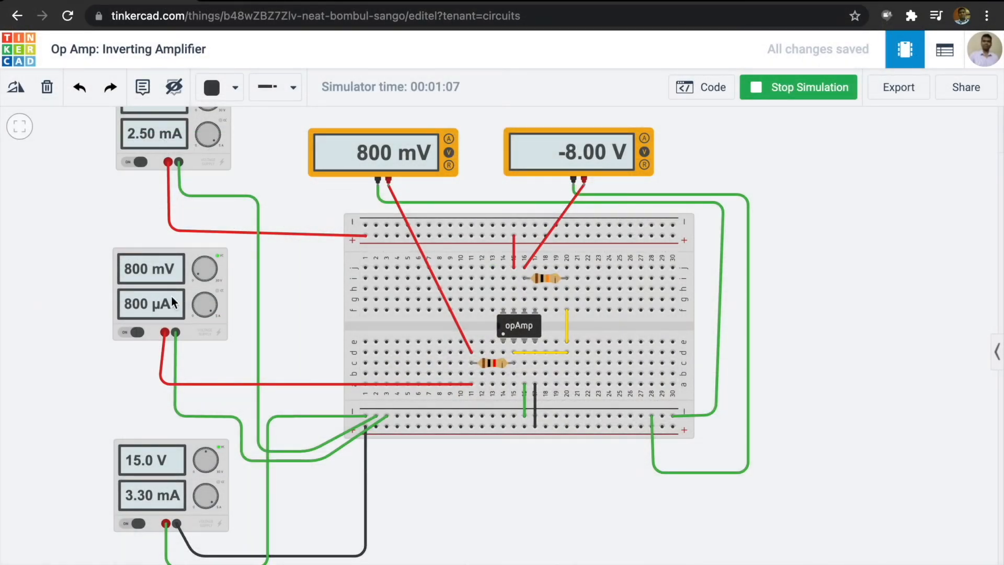
# Set the Vi power supply's voltage to 1 in Tinkercad and record -10 as the matching Vout in cell B8 of the Excel sheet
pyautogui.click(173, 302)
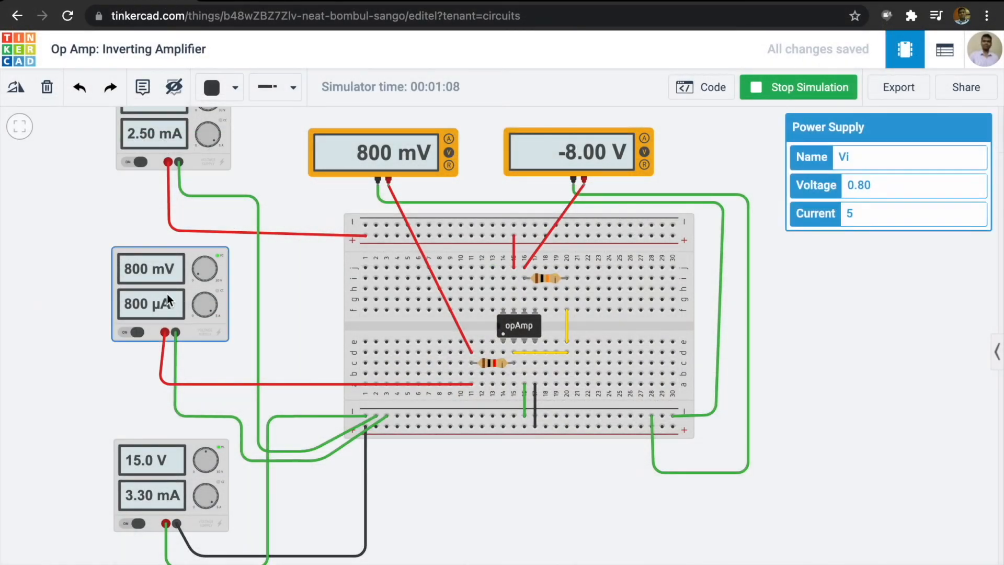
pyautogui.click(899, 184)
pyautogui.moveTo(867, 185); pyautogui.dragTo(833, 190)
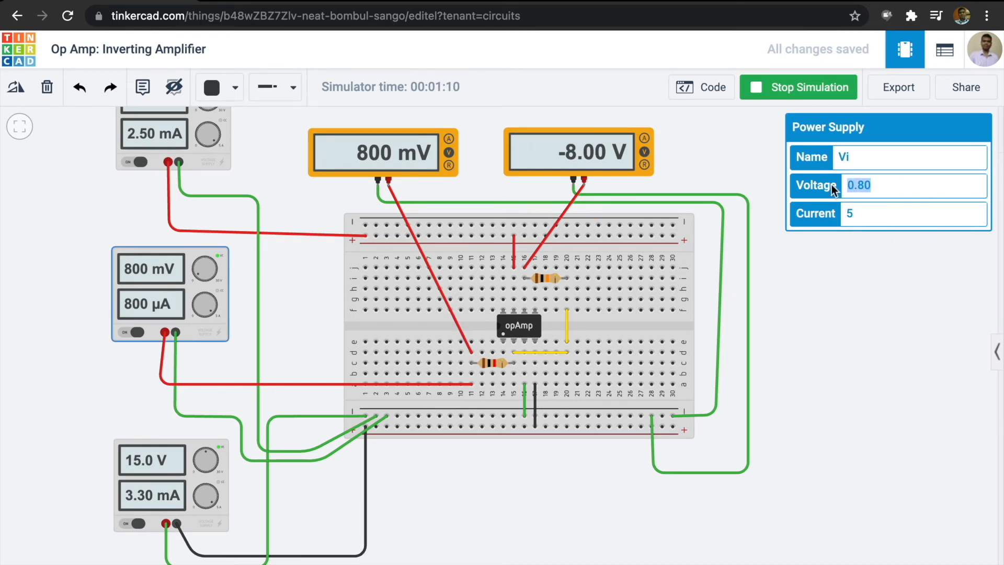
pyautogui.write('1')
pyautogui.click(841, 300)
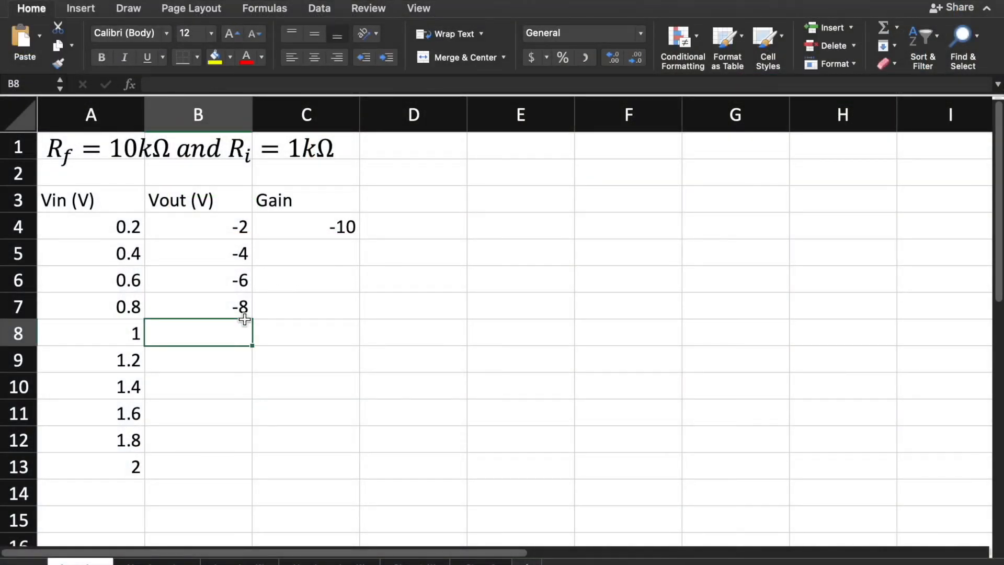
pyautogui.write('-10')
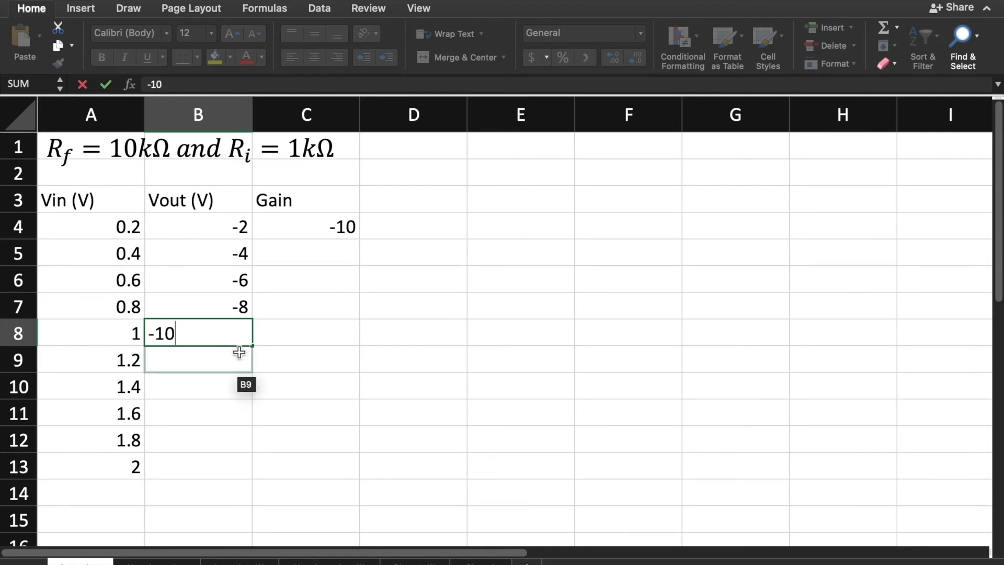
pyautogui.press('Return')
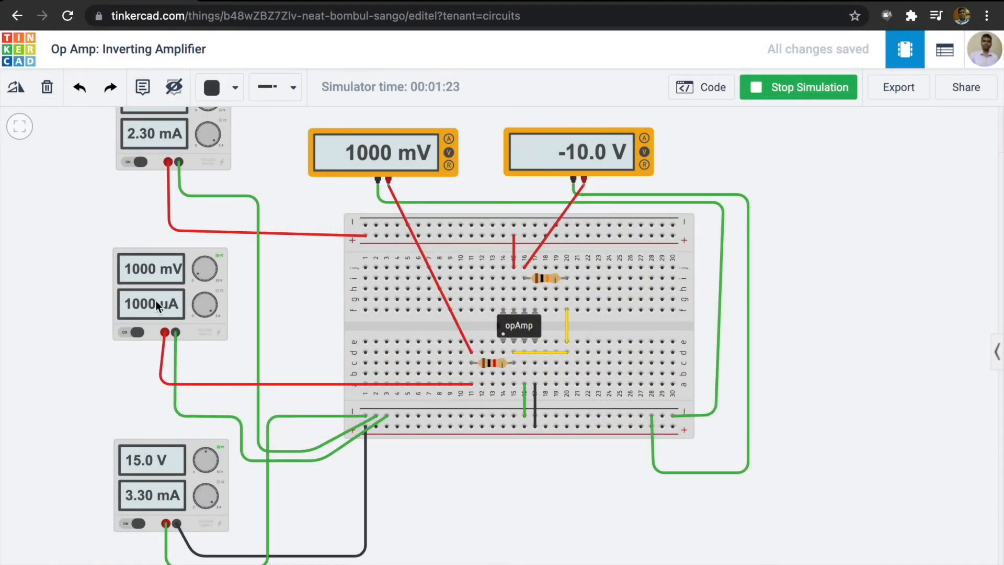
# Set the Vi power supply's voltage to 1.2 in Tinkercad and record -12 as the matching Vout in cell B9 of the Excel sheet
pyautogui.click(156, 301)
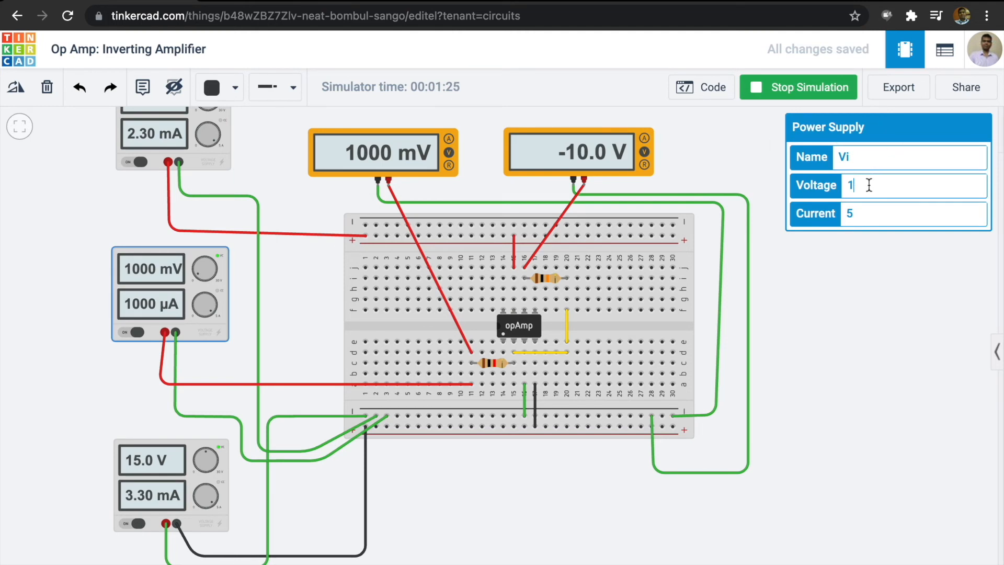
pyautogui.click(868, 185)
pyautogui.write('.2')
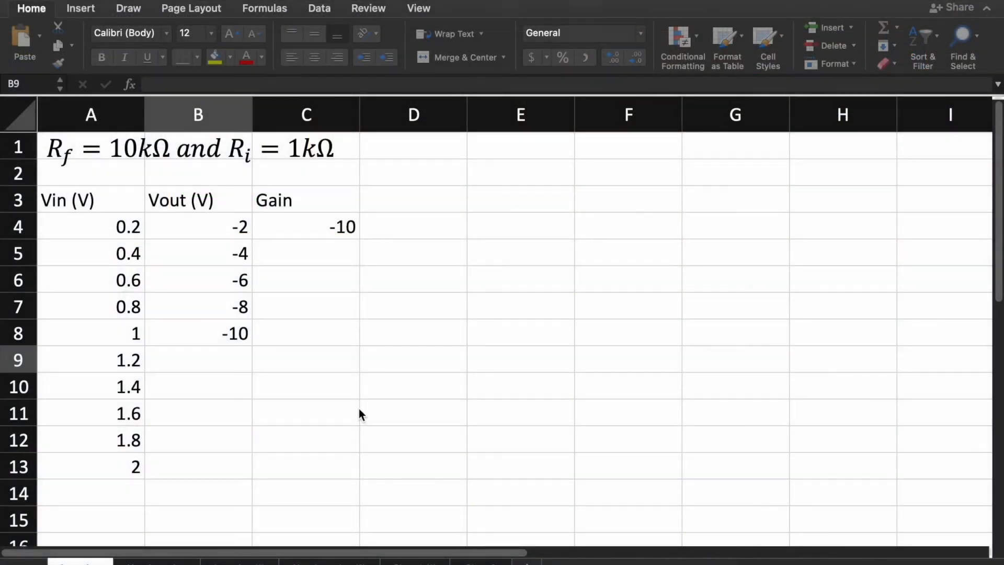
pyautogui.click(226, 362)
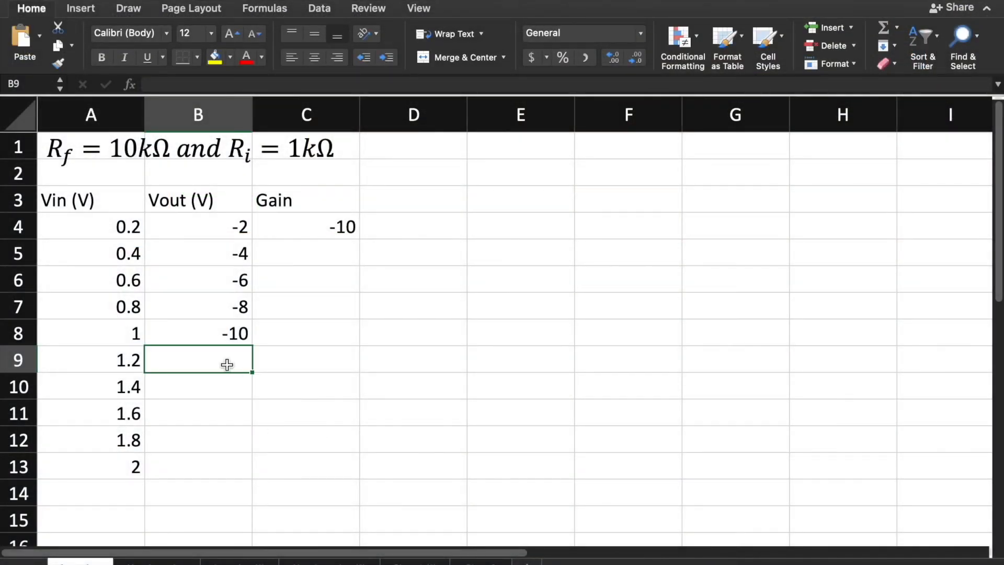
pyautogui.write('-12')
pyautogui.press('Return')
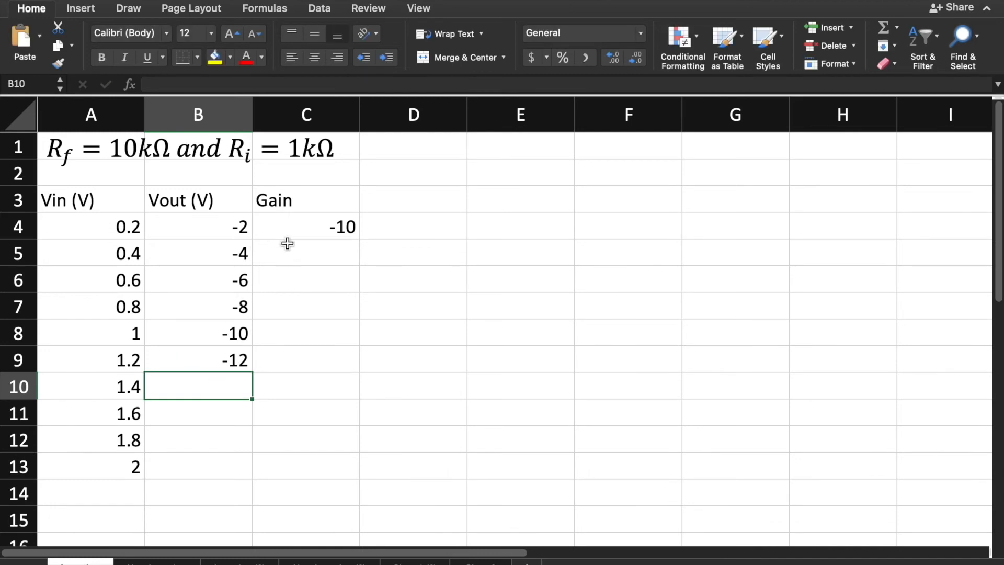
# Fill the gain formula from C4 down through C9 and check the copied formulas in C5 and C6
pyautogui.click(321, 232)
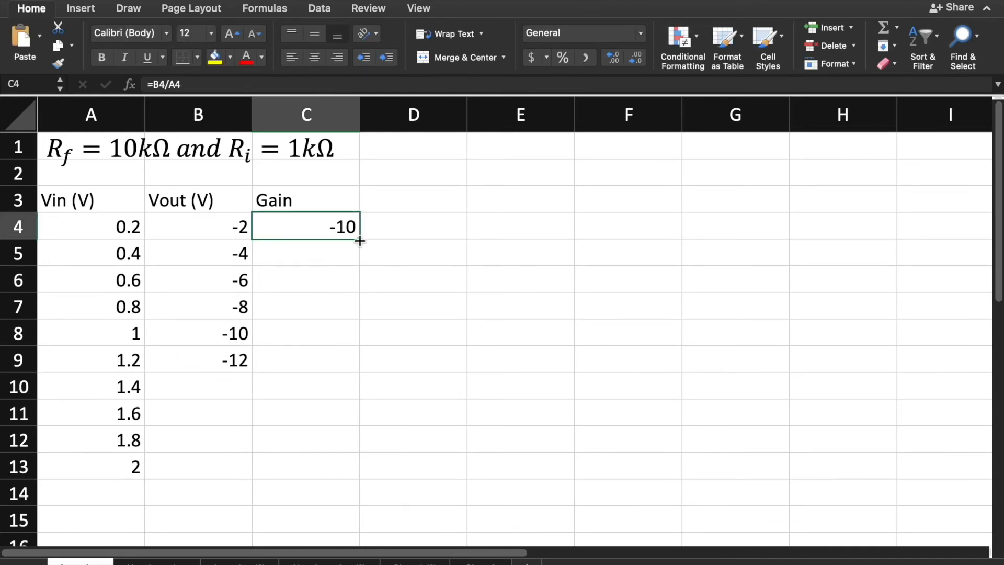
pyautogui.moveTo(359, 240); pyautogui.dragTo(356, 360)
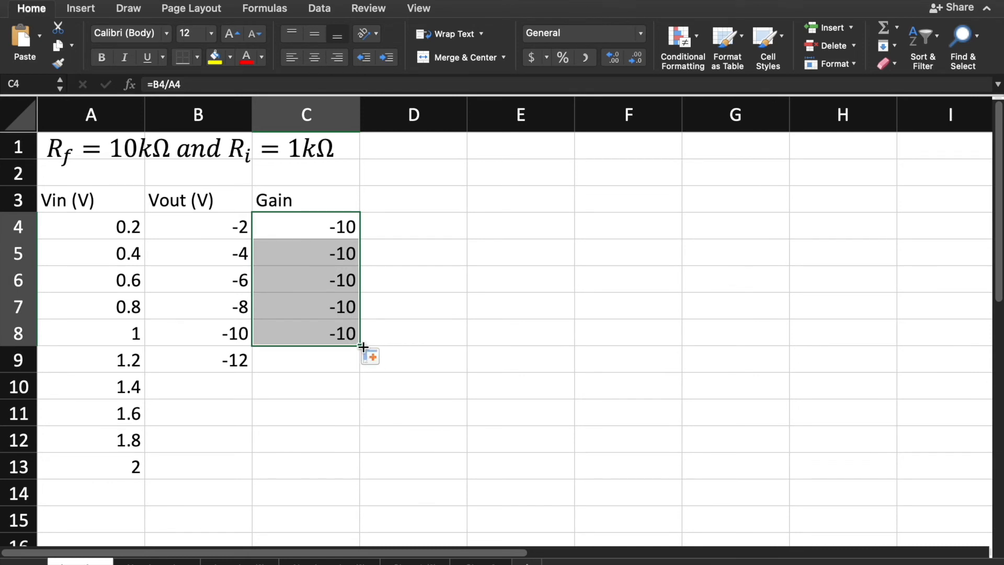
pyautogui.moveTo(360, 346); pyautogui.dragTo(355, 361)
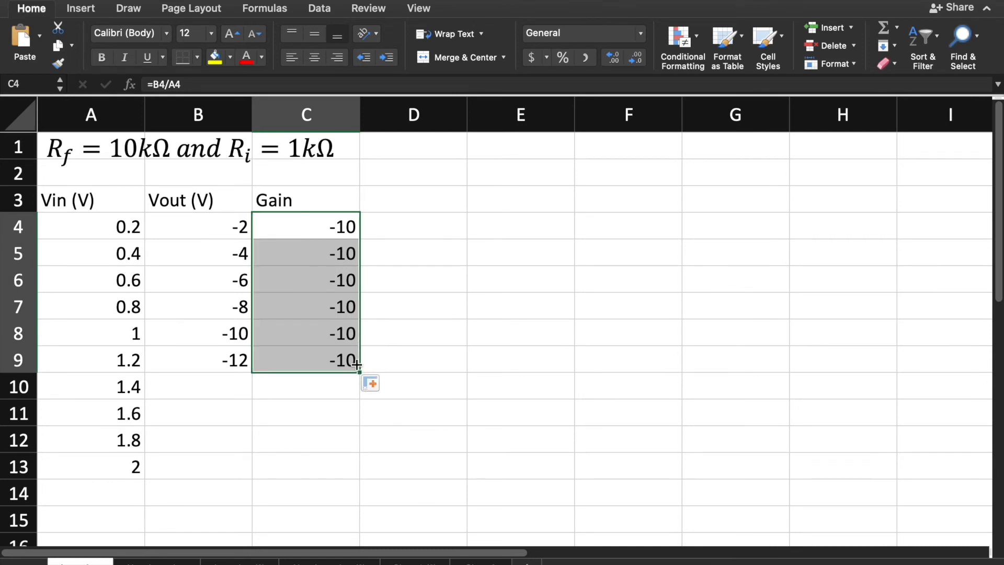
pyautogui.click(432, 330)
pyautogui.click(321, 251)
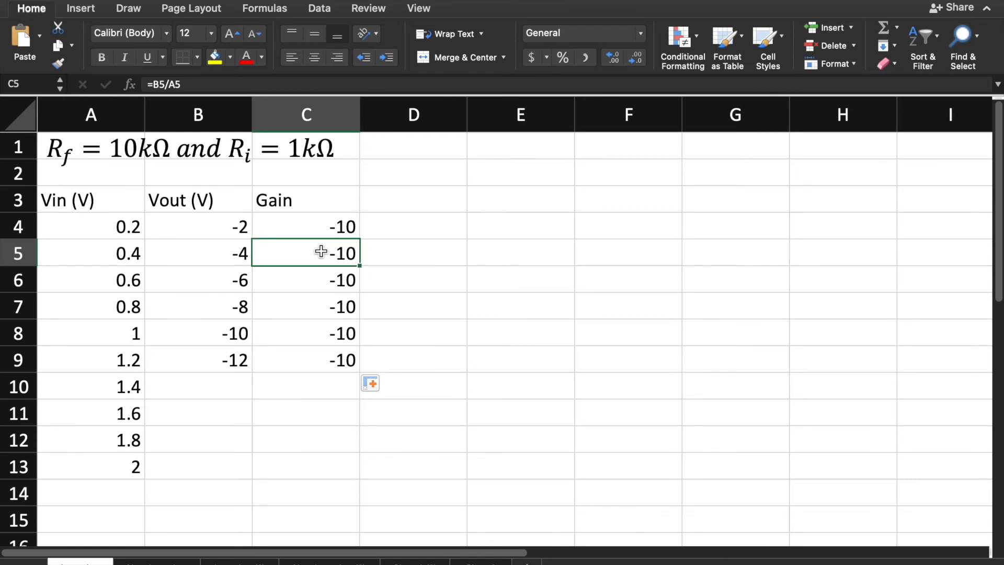
pyautogui.click(311, 281)
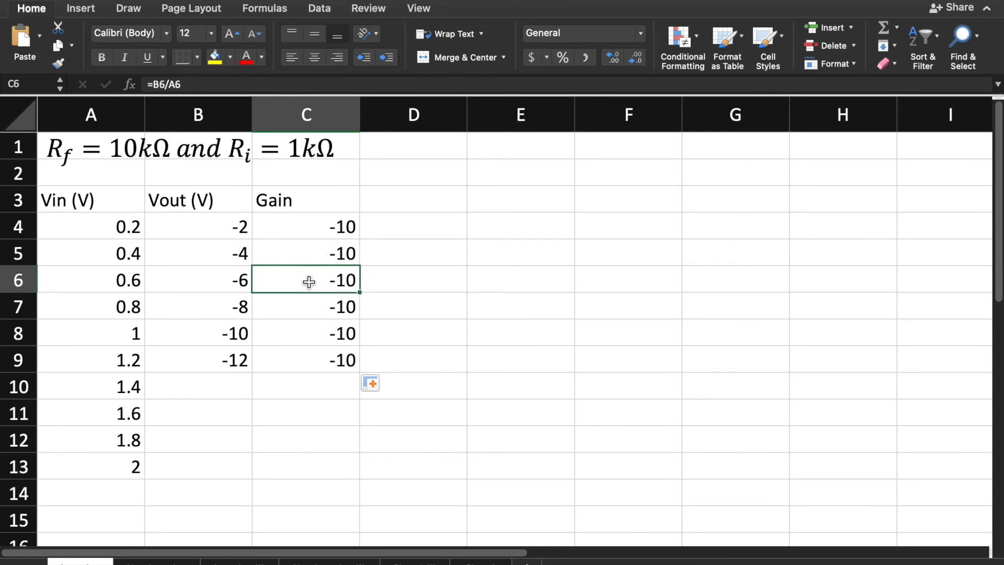
pyautogui.click(432, 294)
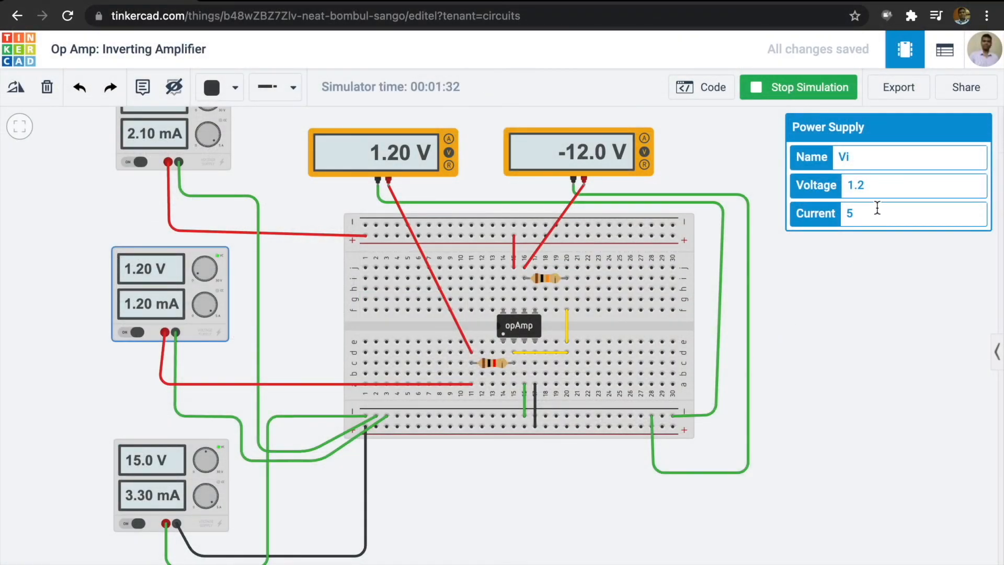
# Set the Vi power supply's voltage to 1.4 in Tinkercad and record -14 as the matching Vout in cell B10 of the Excel sheet
pyautogui.press('BackSpace')
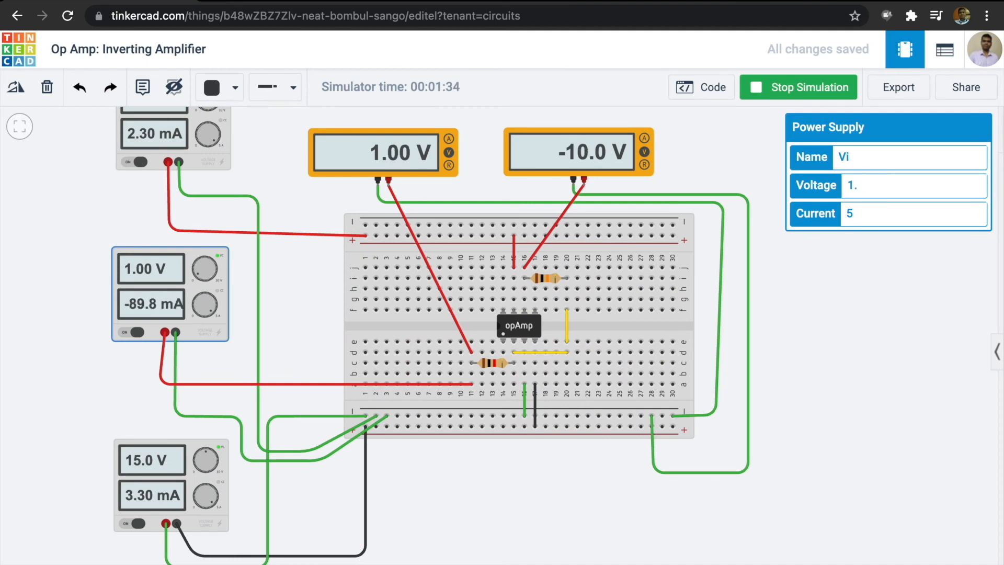
pyautogui.write('4')
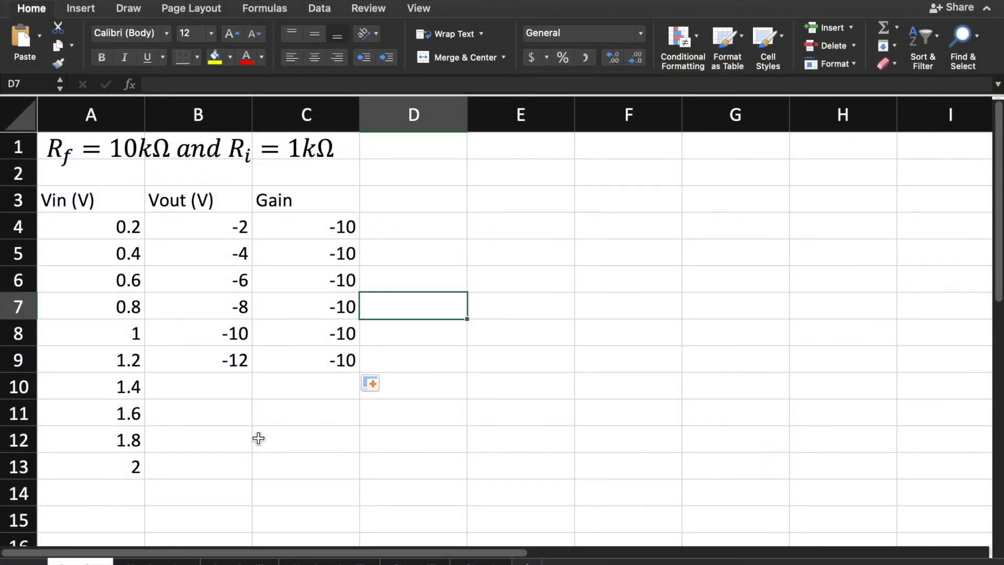
pyautogui.click(238, 385)
pyautogui.write('1')
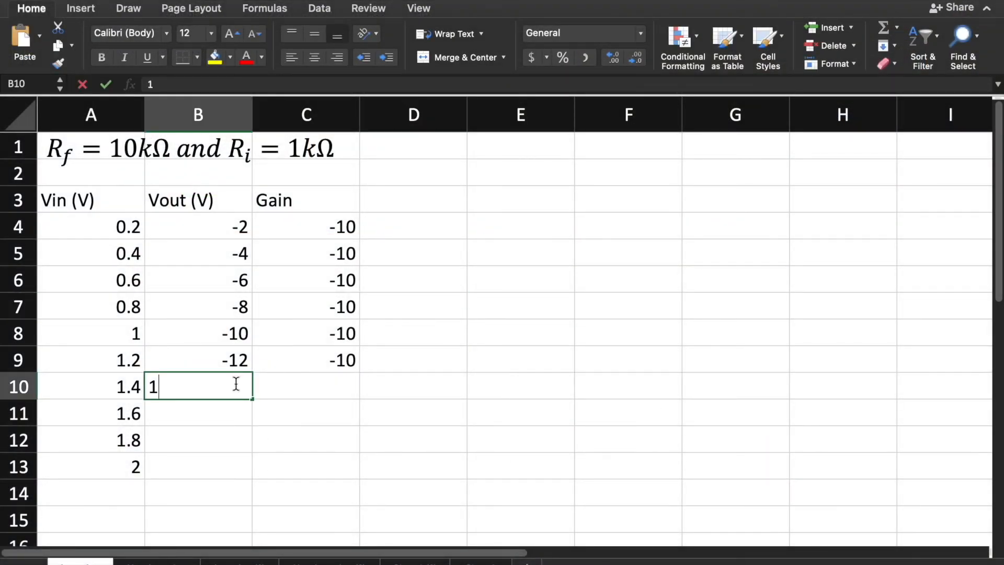
pyautogui.press('BackSpace')
pyautogui.write('-14')
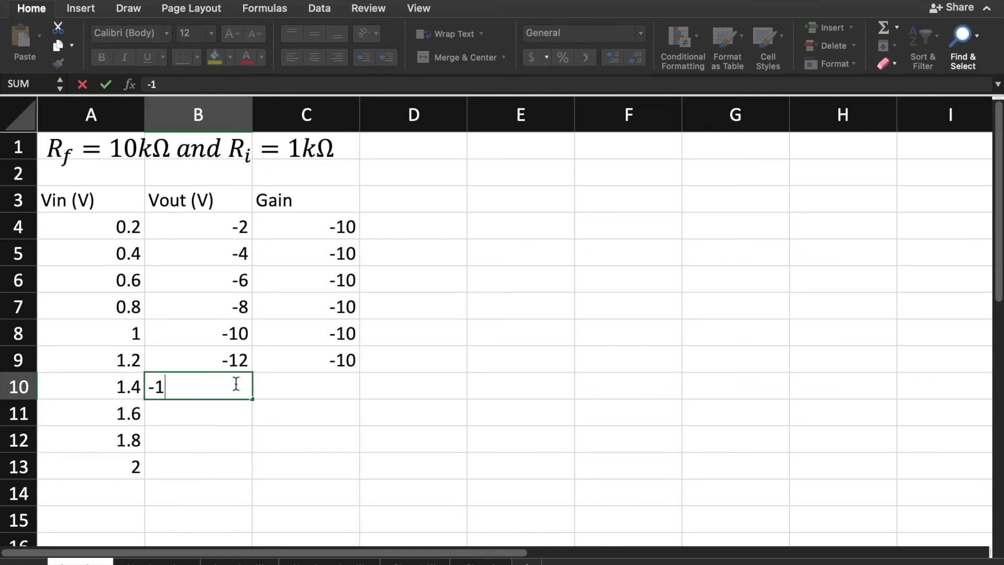
pyautogui.click(294, 393)
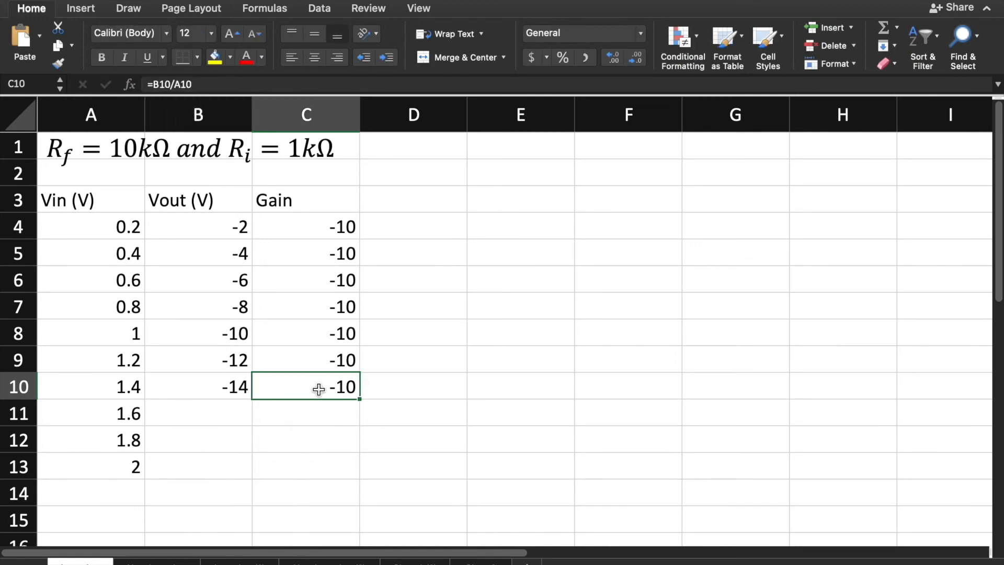
# Set the Vi power supply's voltage to 1.6 in Tinkercad and enter -14.6 as the matching Vout in cell B11 of the Excel sheet
pyautogui.click(220, 410)
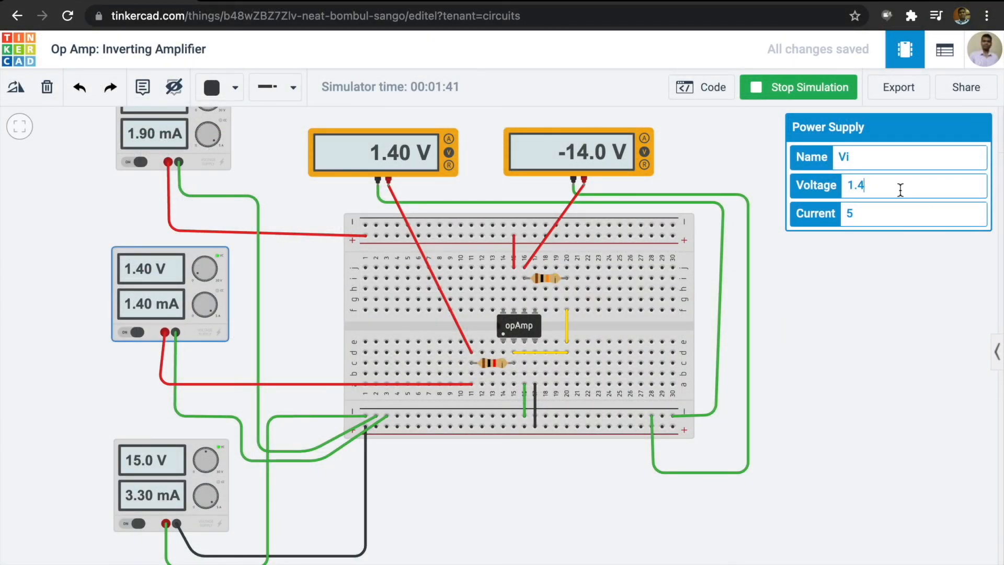
pyautogui.press('BackSpace')
pyautogui.write('6')
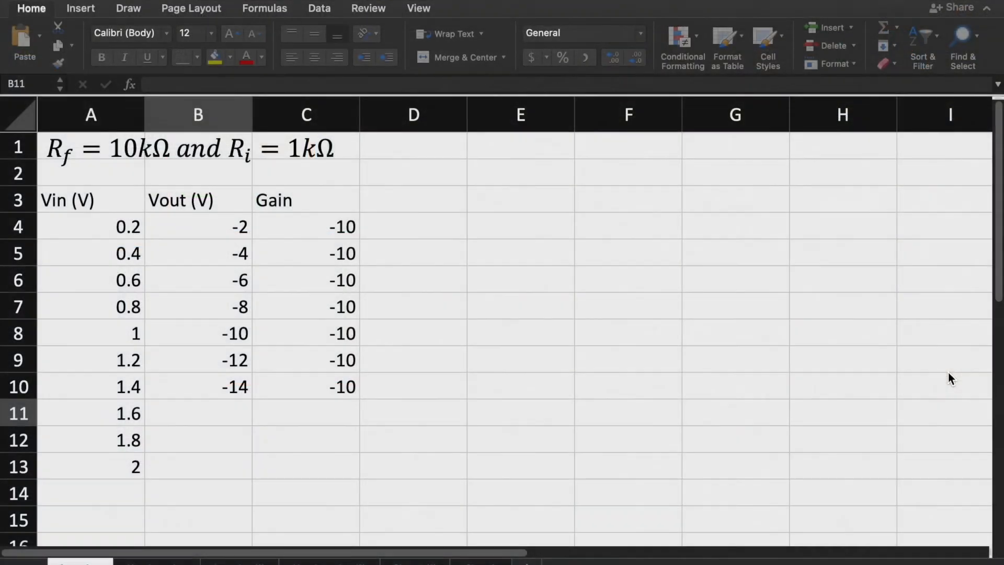
pyautogui.write('-14.6')
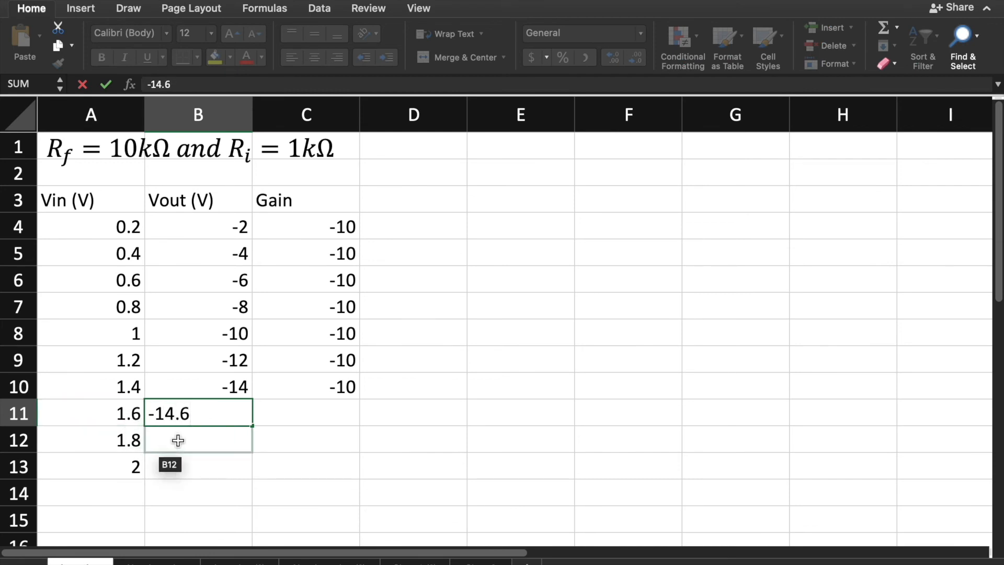
# Correct the Vout entry for the 1.6 V input in cell B11 to -14.9
pyautogui.click(188, 436)
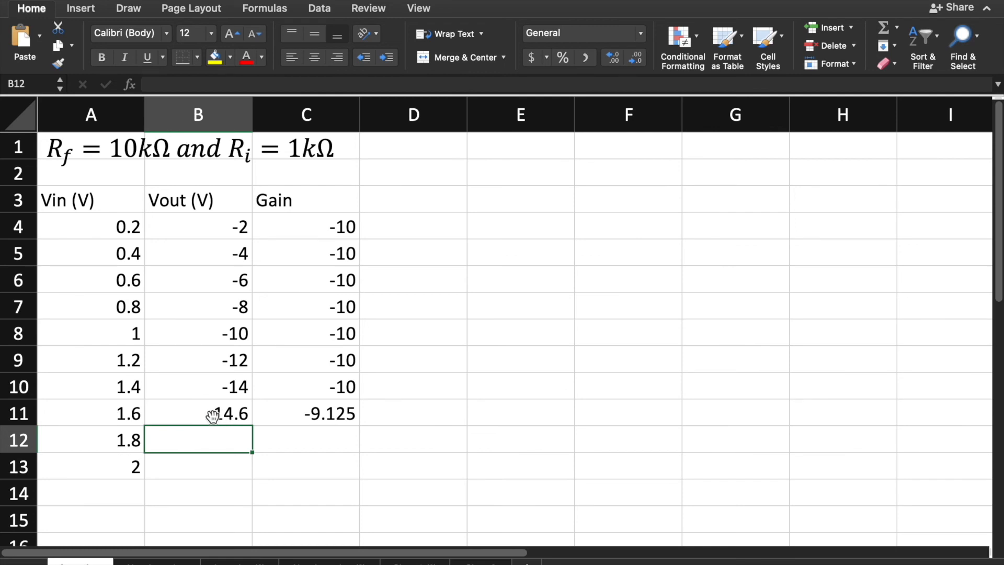
pyautogui.click(239, 413)
pyautogui.doubleClick(241, 417)
pyautogui.press('BackSpace')
pyautogui.write('9')
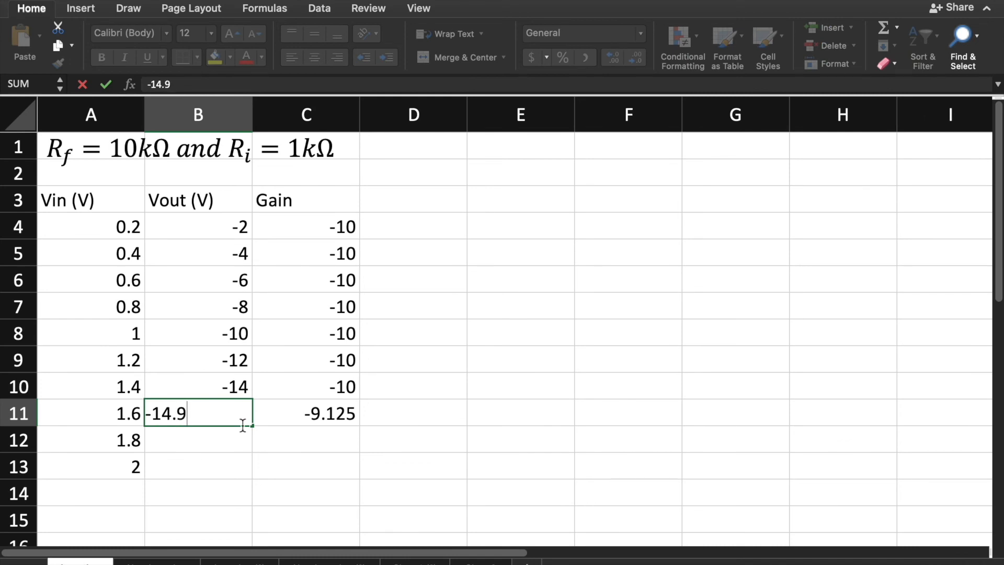
pyautogui.click(233, 441)
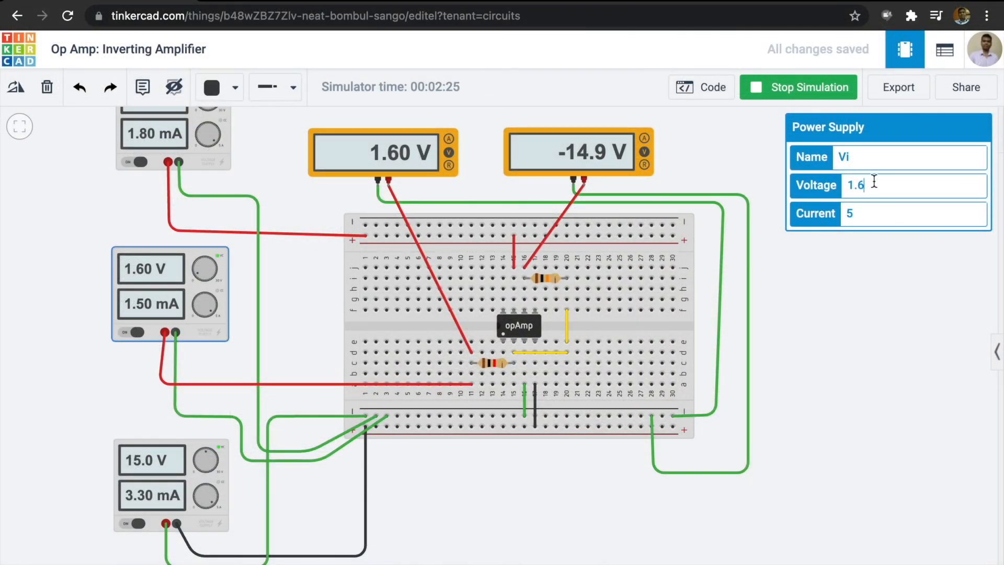
# Set the Vi power supply's voltage to 1.8 in Tinkercad and record -14.9 as the matching Vout in cell B12 of the Excel sheet
pyautogui.press('BackSpace')
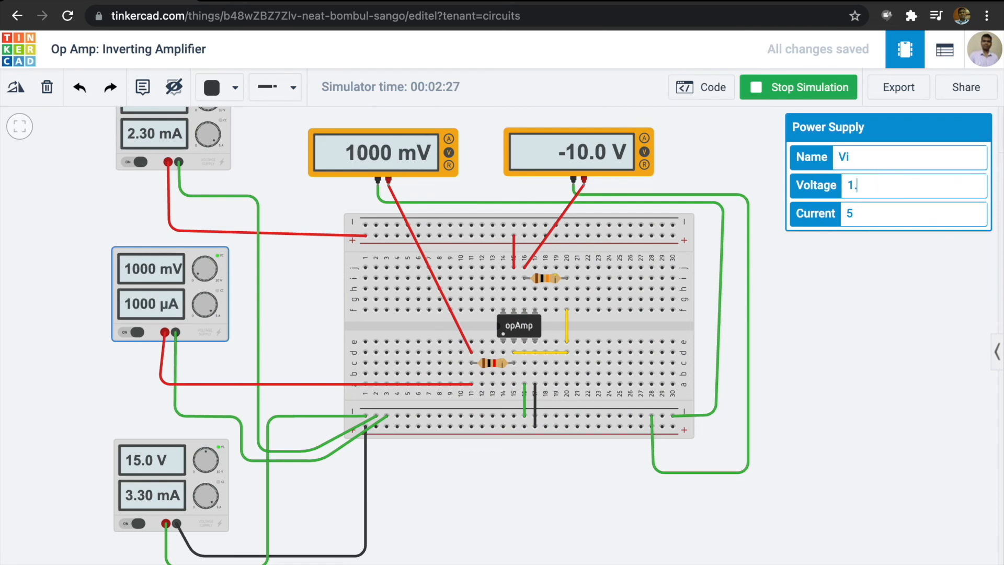
pyautogui.write('8')
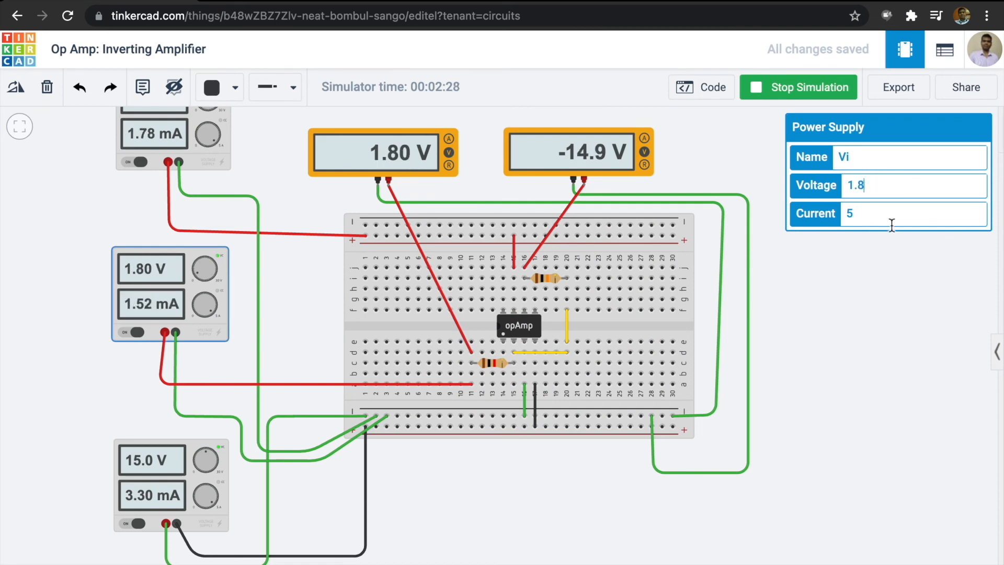
pyautogui.click(913, 300)
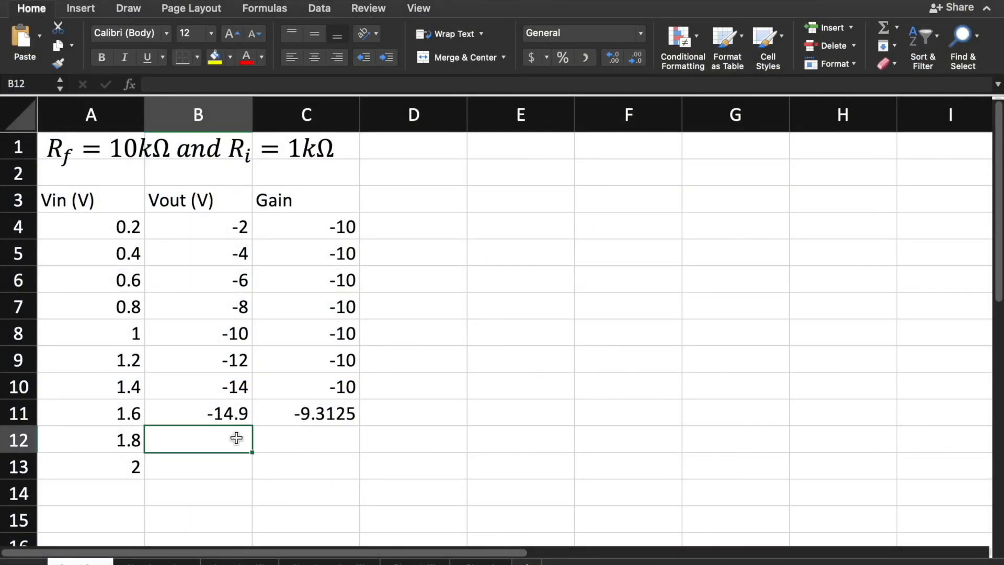
pyautogui.write('-14.9')
pyautogui.click(216, 463)
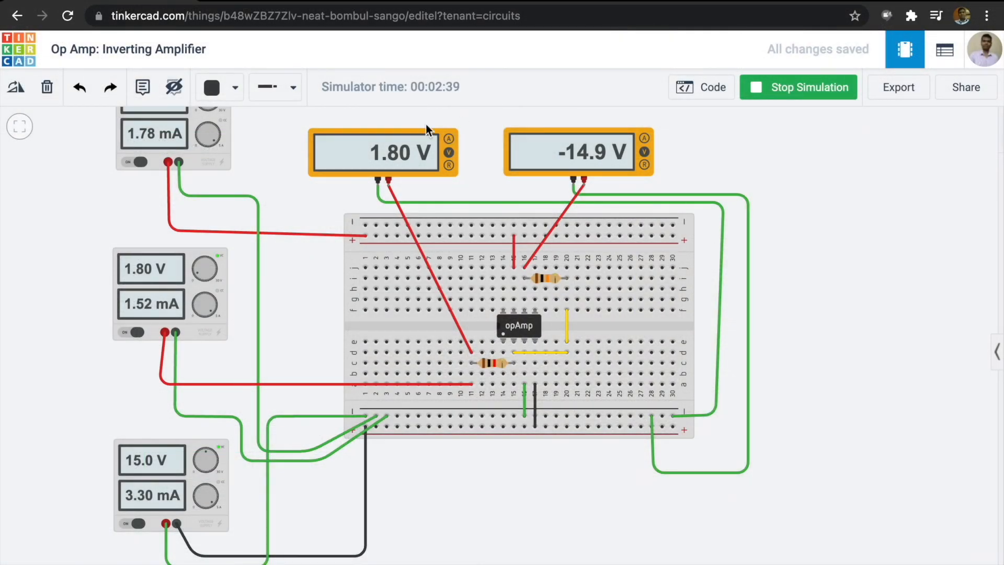
# Set the Vi power supply's voltage to 2 in Tinkercad and record -14.9 as the matching Vout in cell B13 of the Excel sheet
pyautogui.click(156, 306)
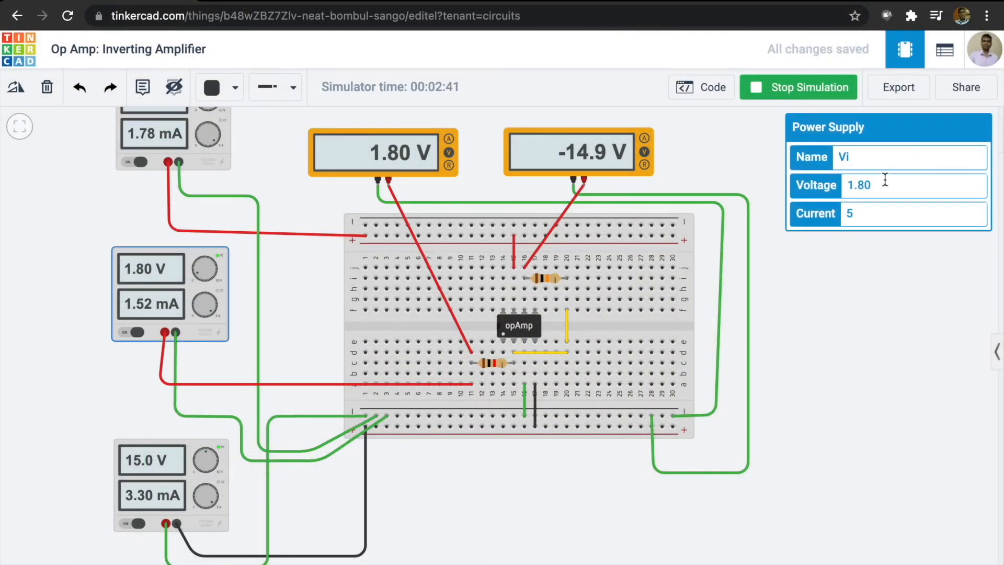
pyautogui.doubleClick(874, 183)
pyautogui.write('2')
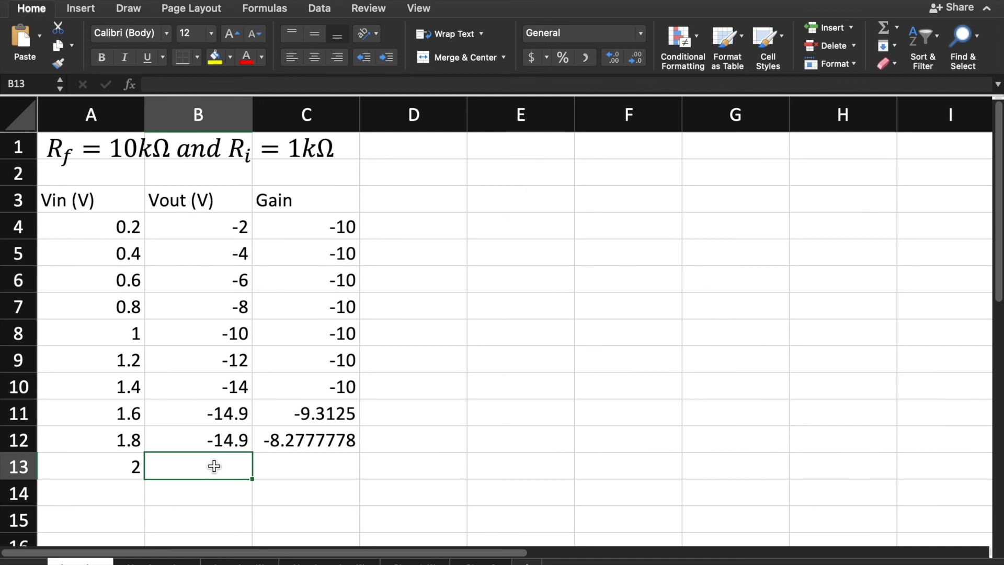
pyautogui.write('-14.9')
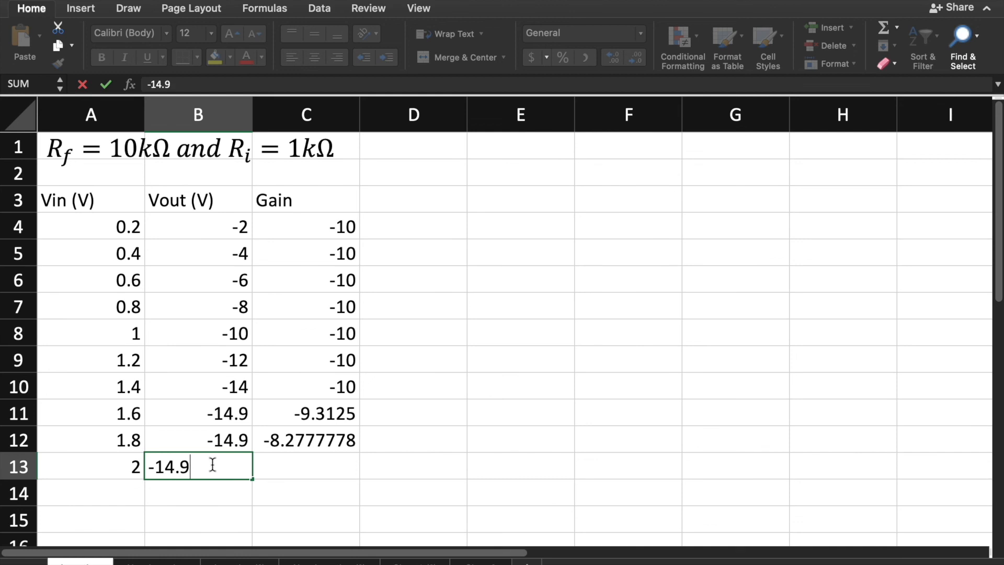
pyautogui.press('Return')
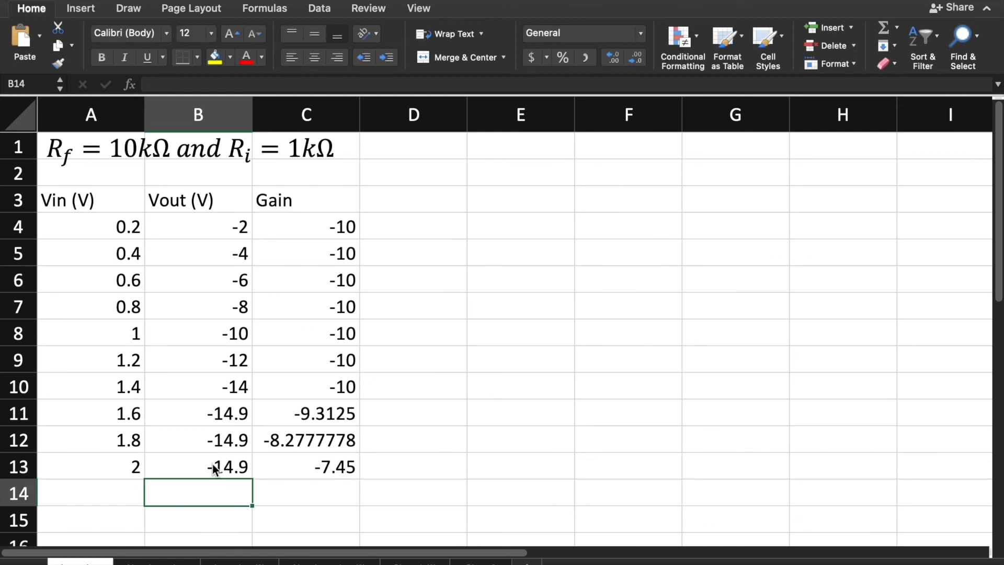
pyautogui.click(375, 500)
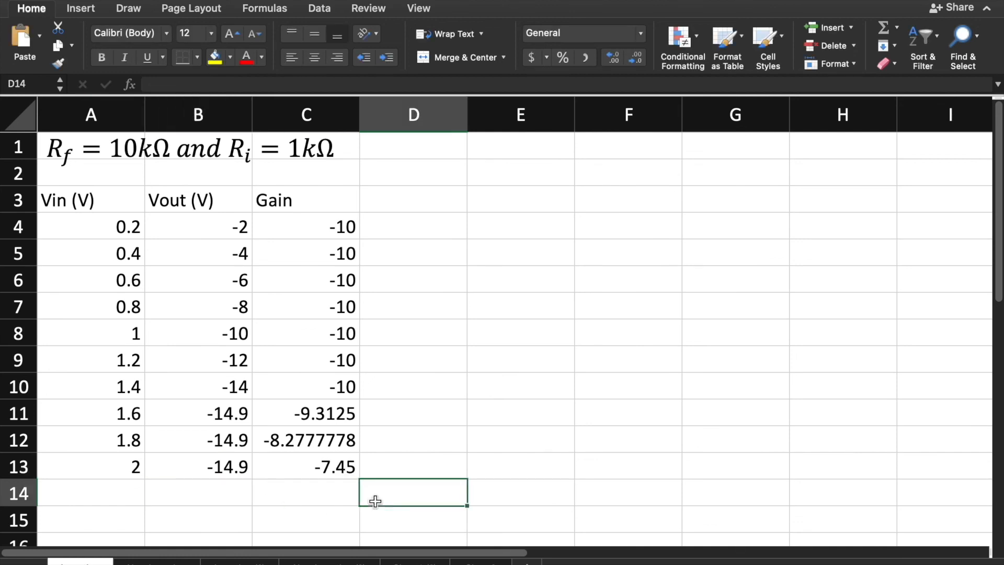
# Insert a scatter chart with smooth lines and markers from A3:B10 and place it beside the data table, clear of the Gain column
pyautogui.moveTo(91, 199); pyautogui.dragTo(179, 381)
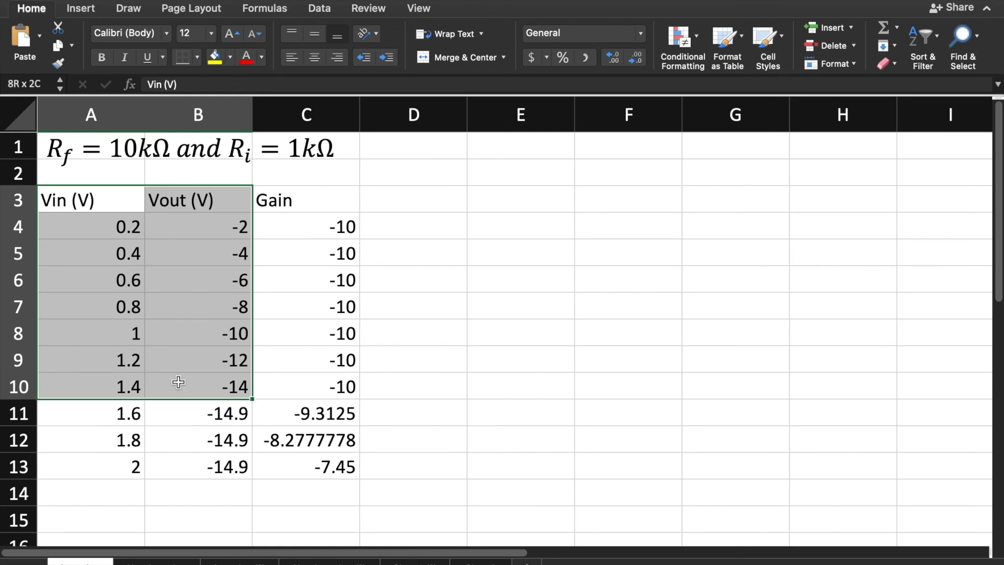
pyautogui.moveTo(178, 382); pyautogui.dragTo(178, 382)
pyautogui.click(82, 9)
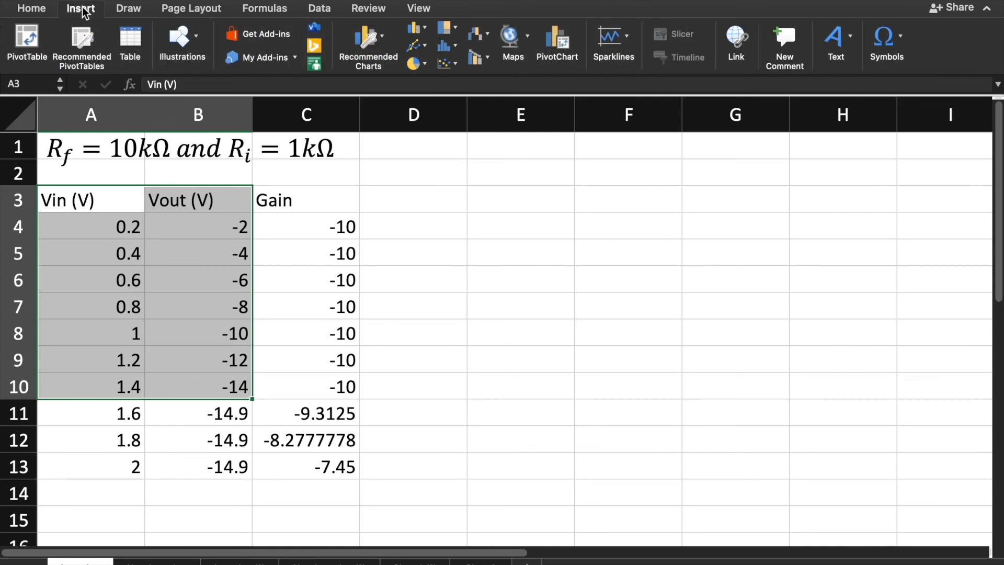
pyautogui.click(438, 66)
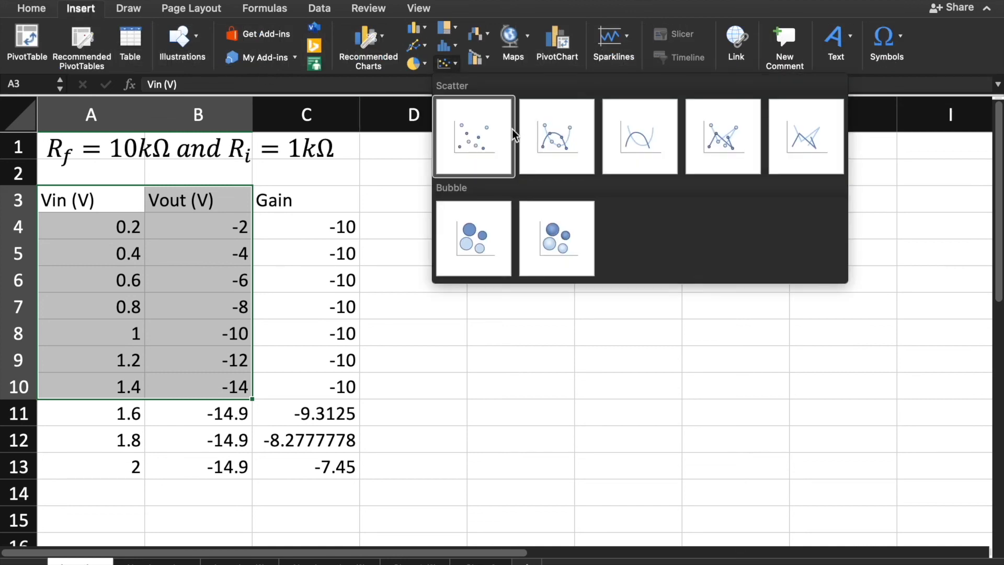
pyautogui.click(551, 137)
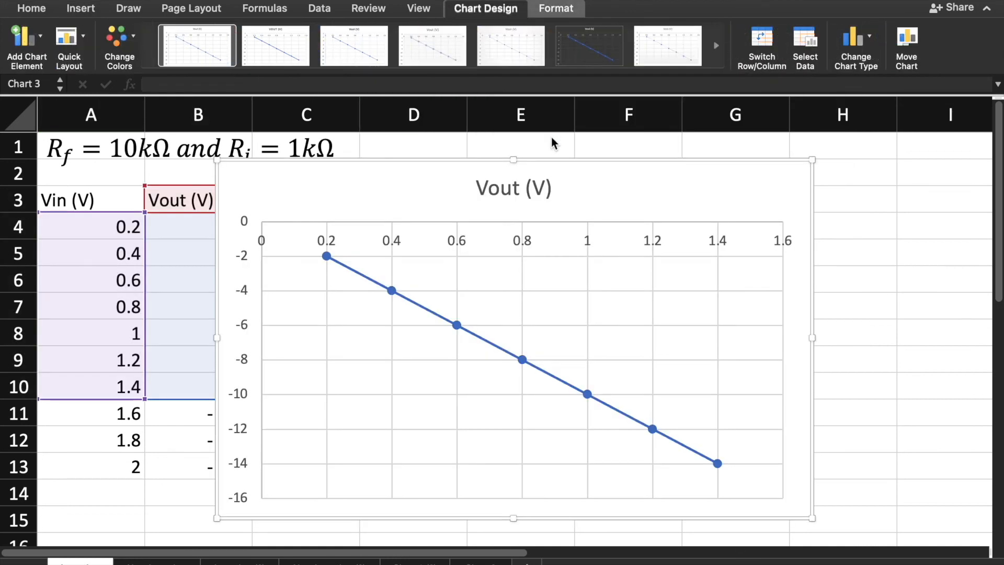
pyautogui.moveTo(627, 179); pyautogui.dragTo(773, 164)
# Add a linear trendline to the Vout series and display its equation on the chart
pyautogui.click(721, 376)
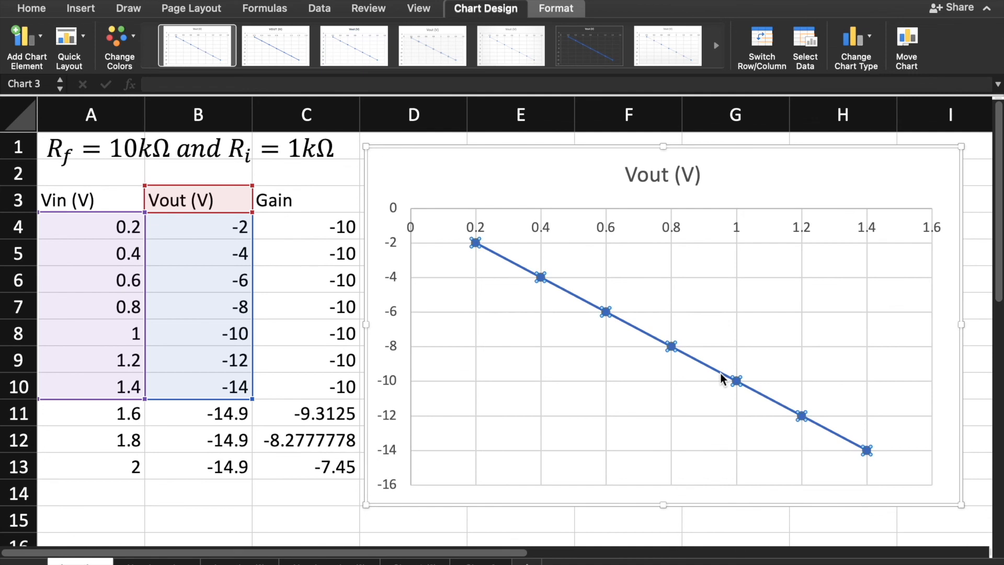
pyautogui.rightClick(721, 377)
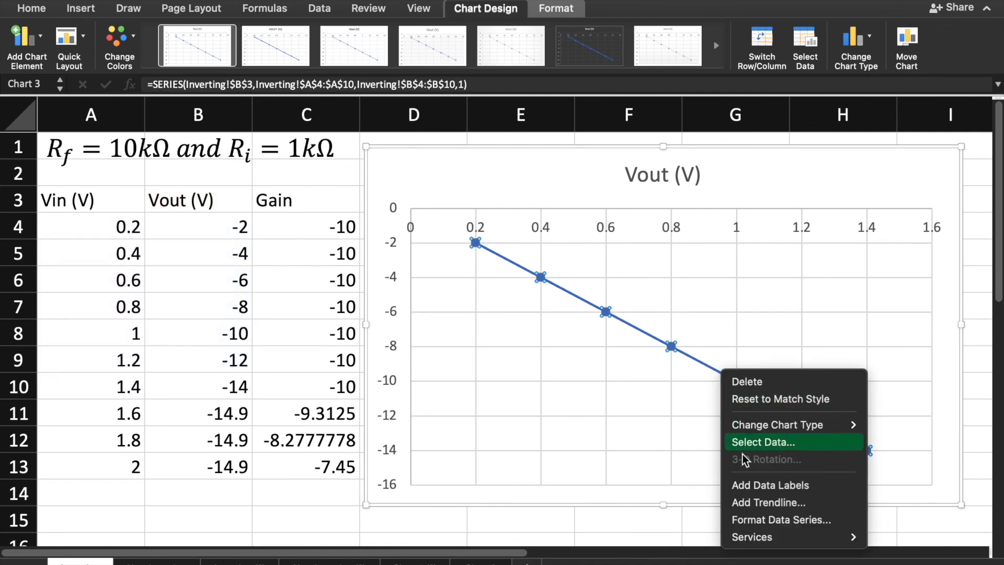
pyautogui.click(755, 503)
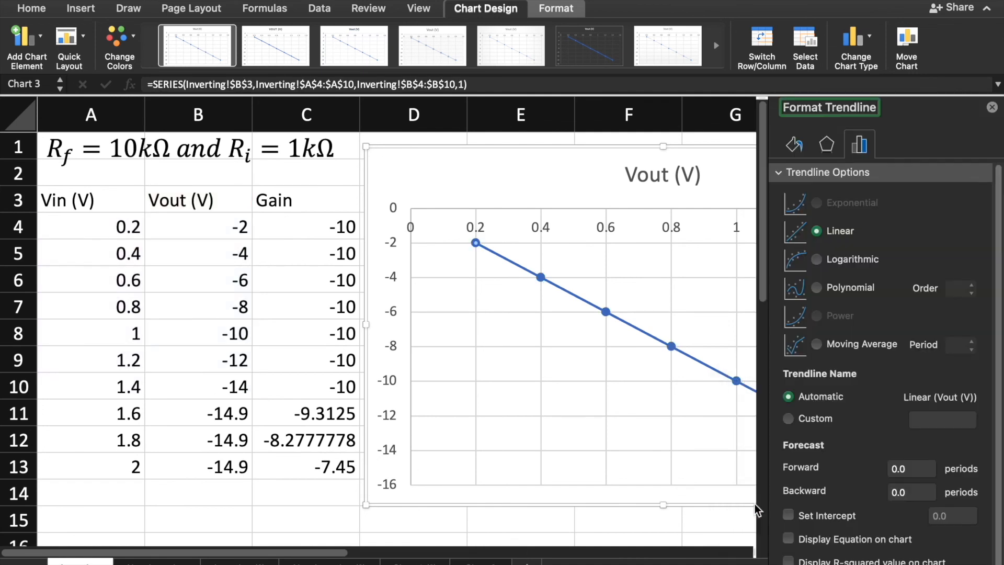
pyautogui.click(788, 538)
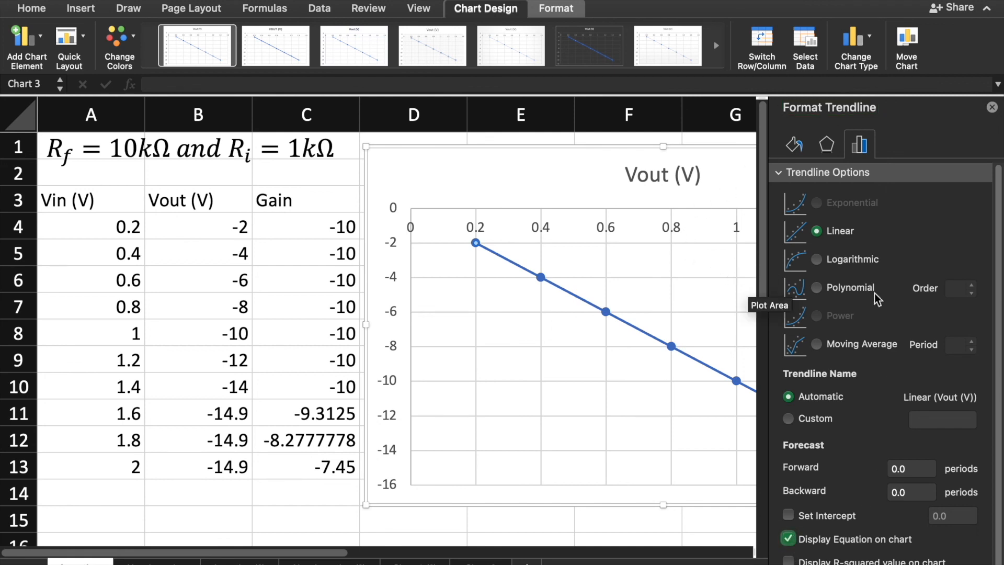
pyautogui.click(993, 108)
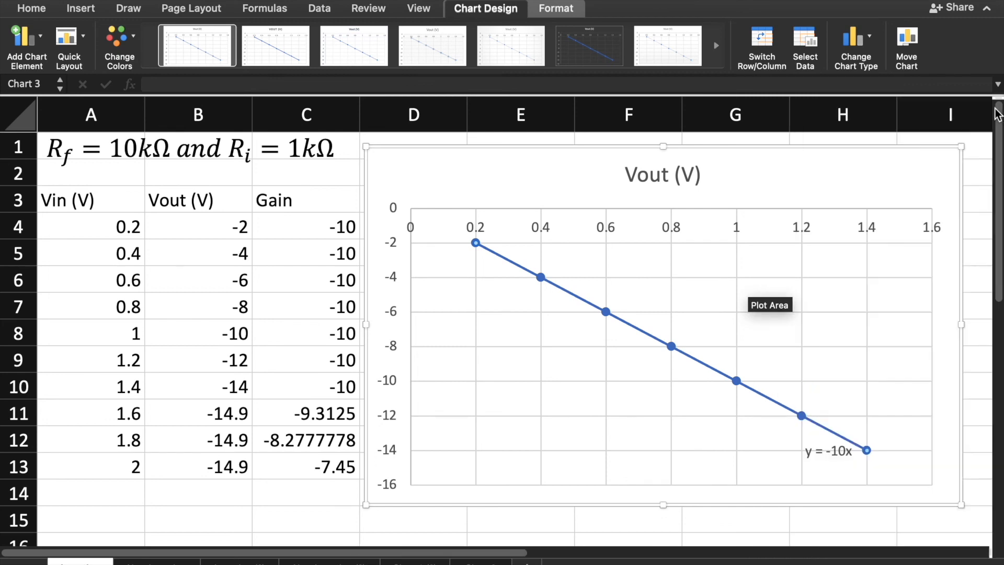
# Move the trendline equation to the empty plot area above the line and set its font size to 16
pyautogui.click(818, 453)
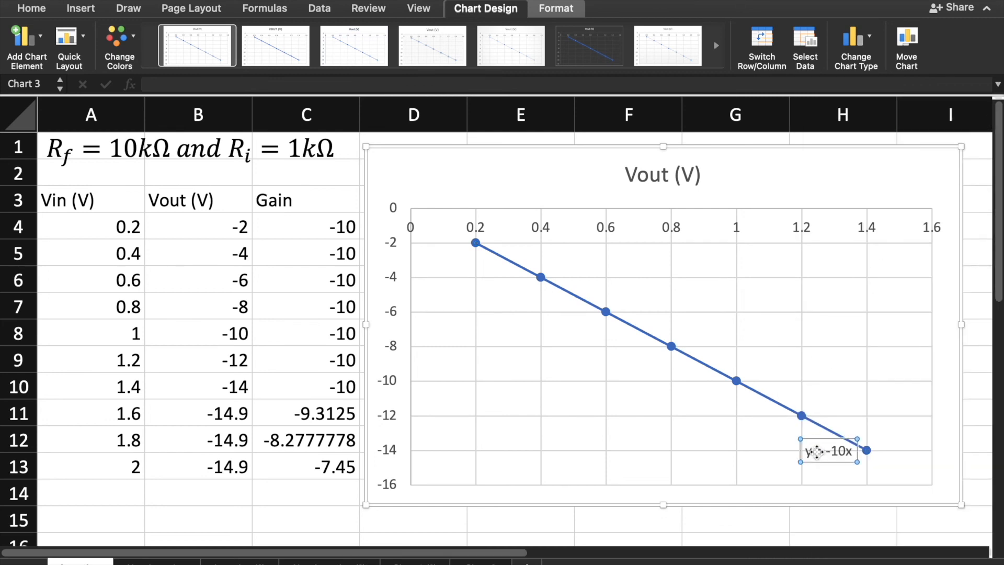
pyautogui.moveTo(848, 379); pyautogui.dragTo(799, 258)
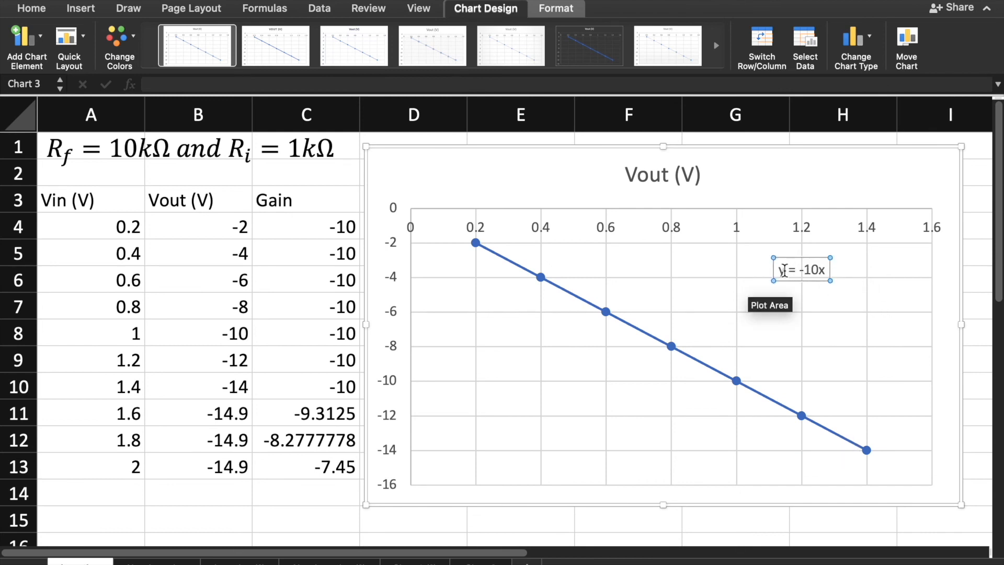
pyautogui.moveTo(778, 269); pyautogui.dragTo(828, 270)
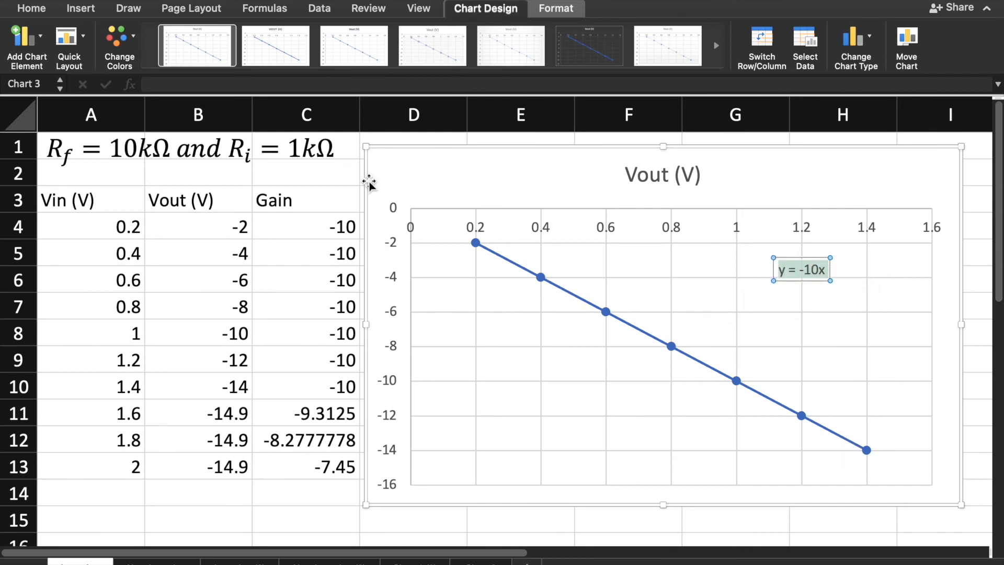
pyautogui.click(34, 7)
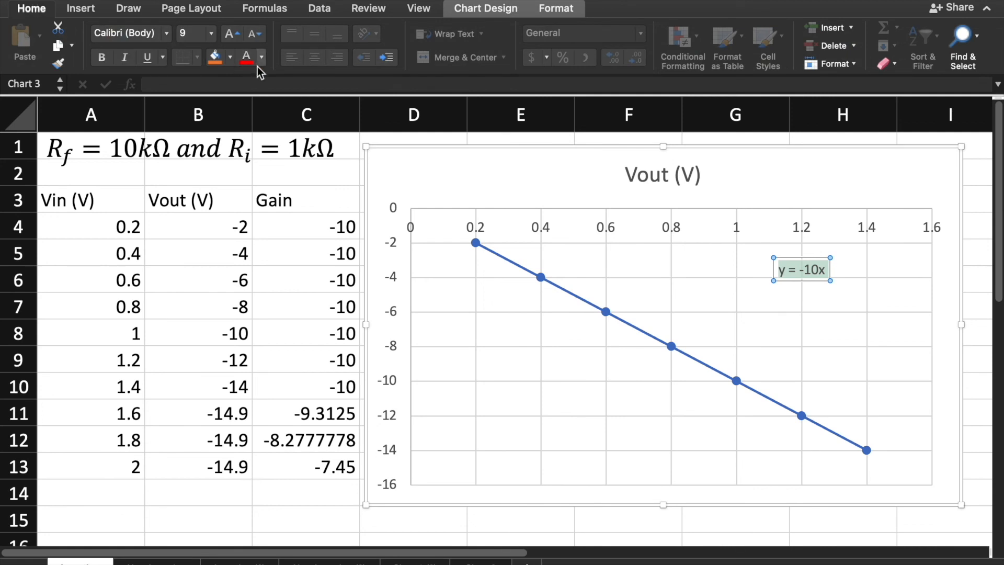
pyautogui.click(212, 34)
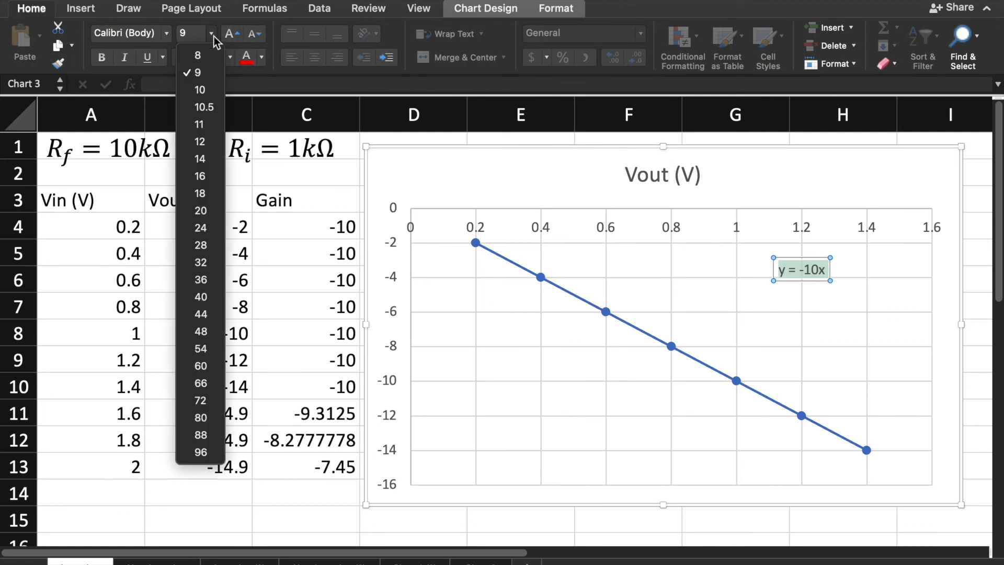
pyautogui.click(201, 176)
pyautogui.click(702, 308)
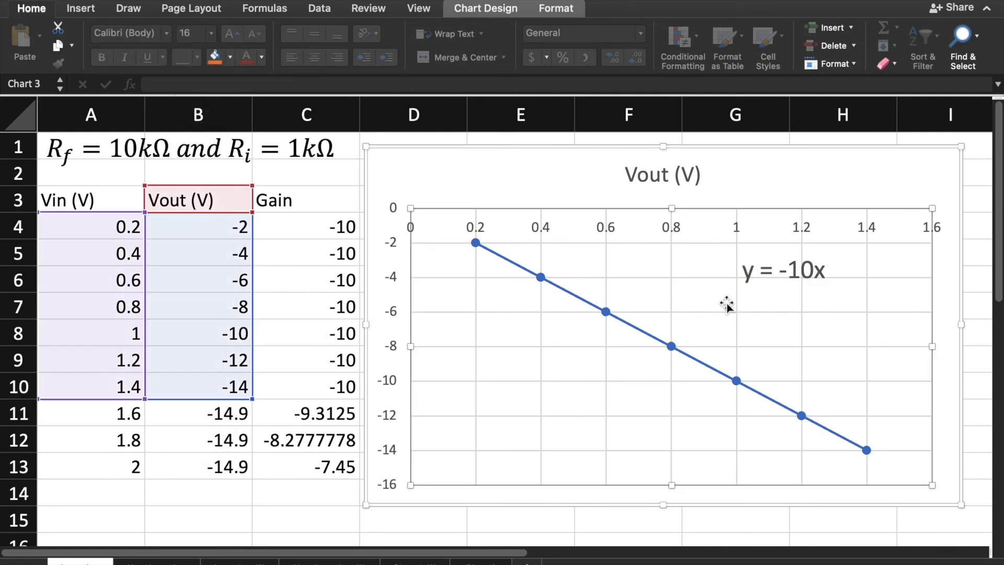